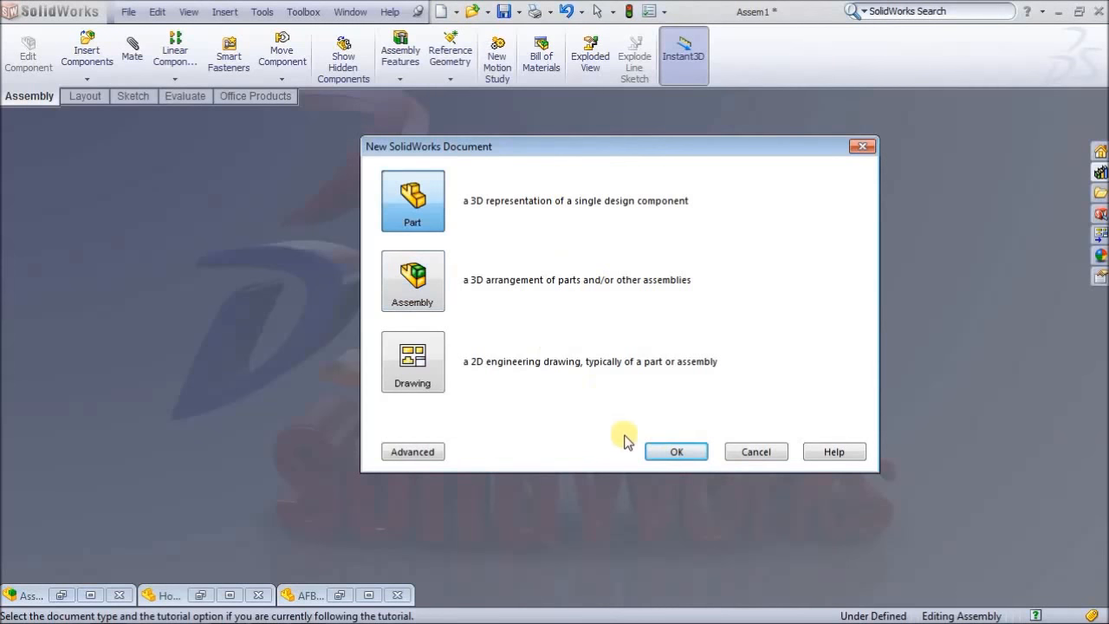
# - Create a new part document and start a sketch on the Top Plane
pyautogui.click(670, 452)
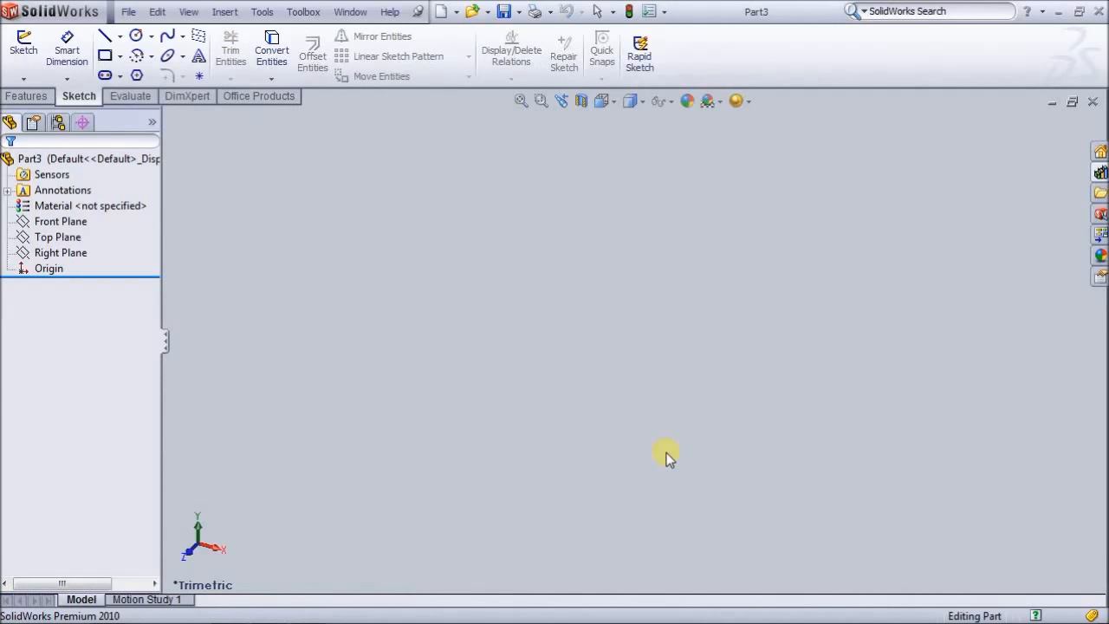
pyautogui.click(24, 79)
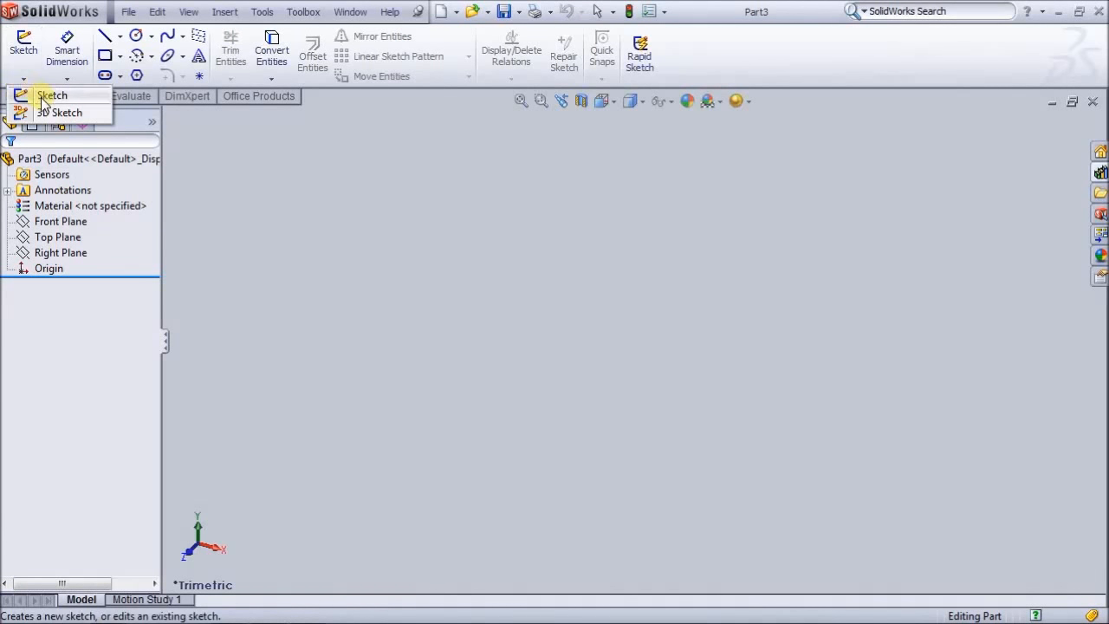
pyautogui.click(39, 95)
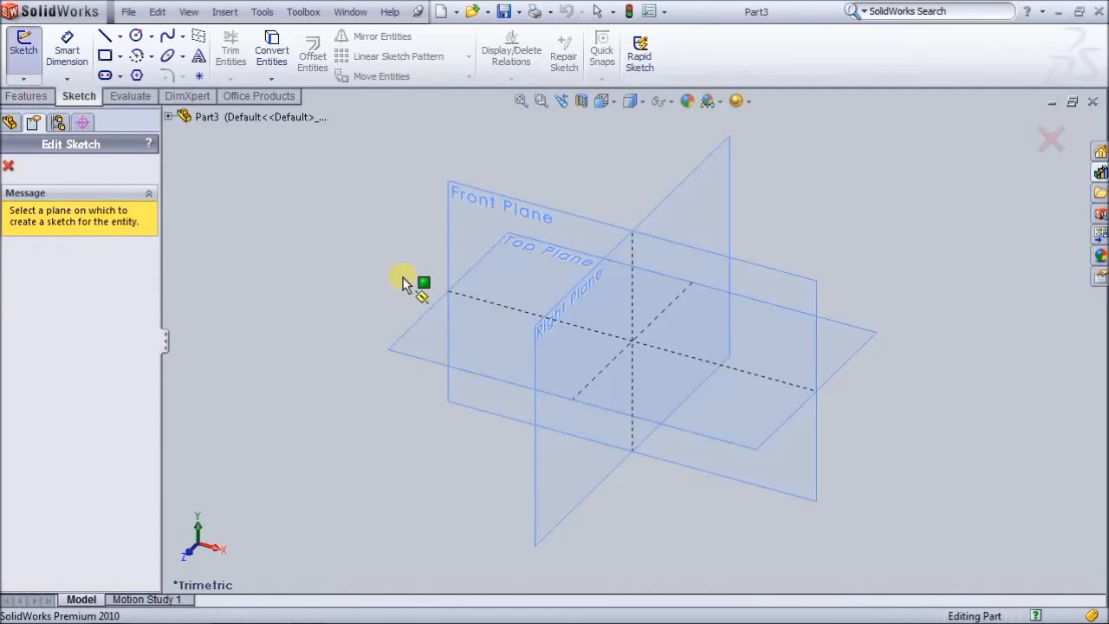
pyautogui.click(413, 343)
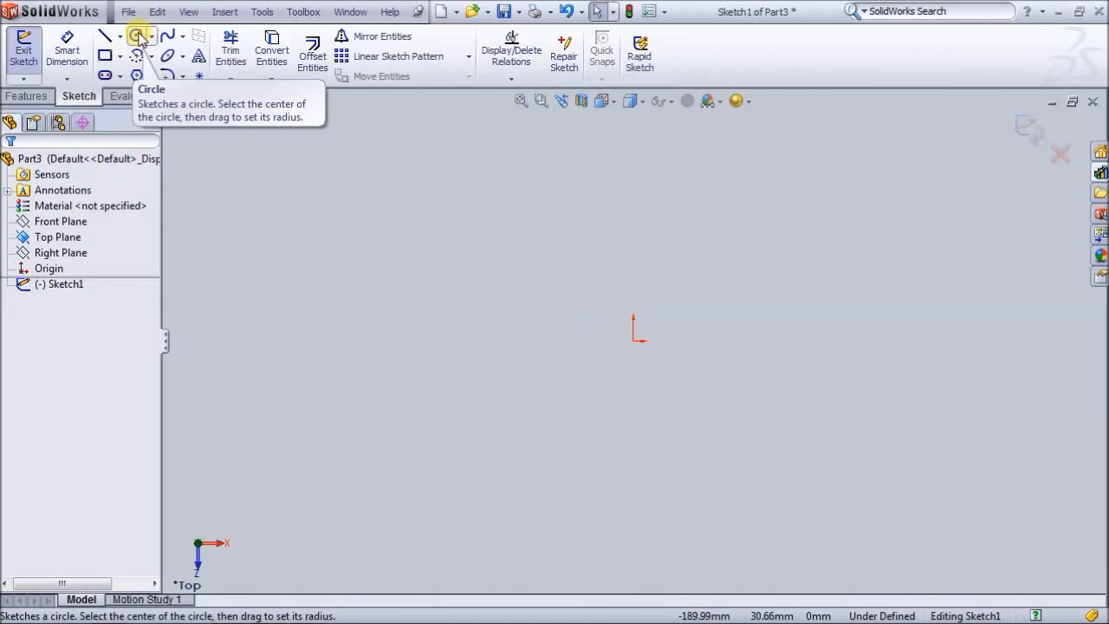
# - Sketch a vertical line about 54 mm long upward from the origin
pyautogui.click(136, 36)
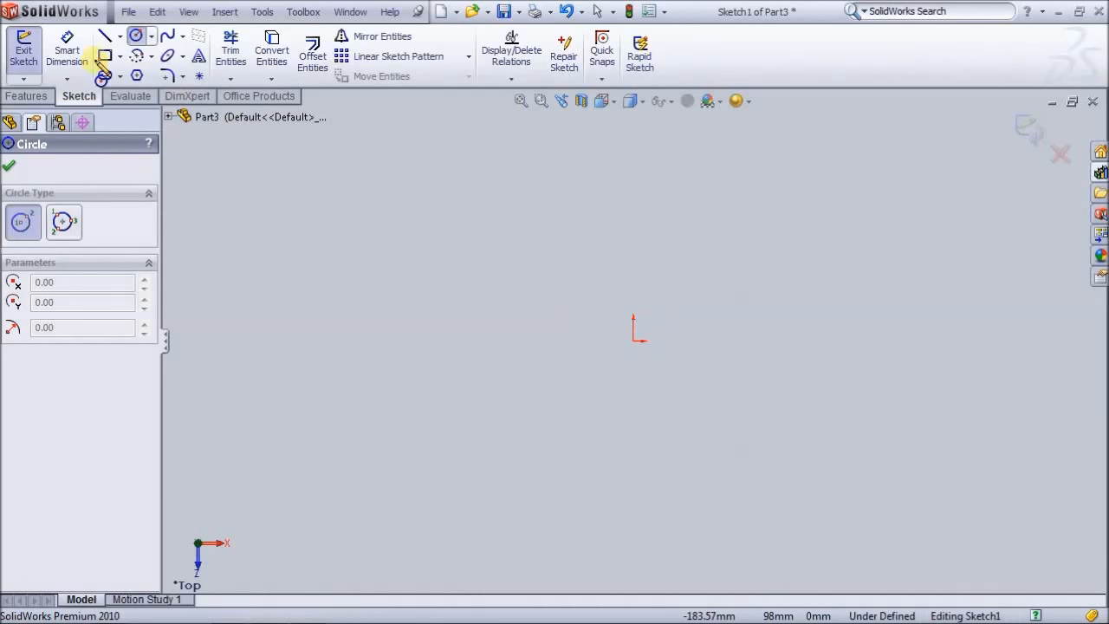
pyautogui.click(106, 40)
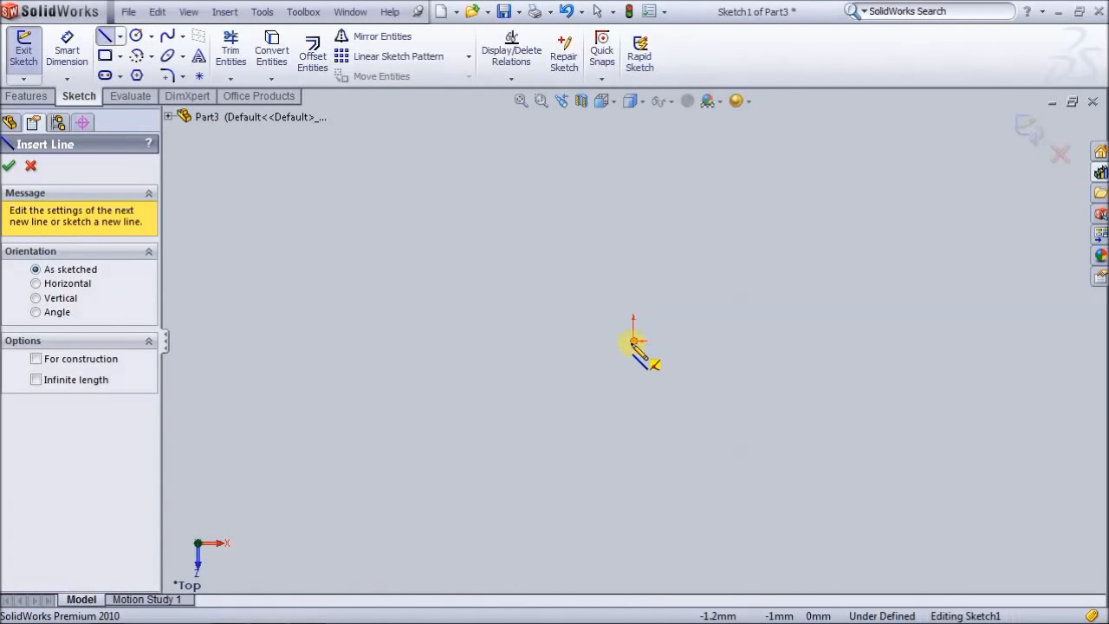
pyautogui.click(634, 340)
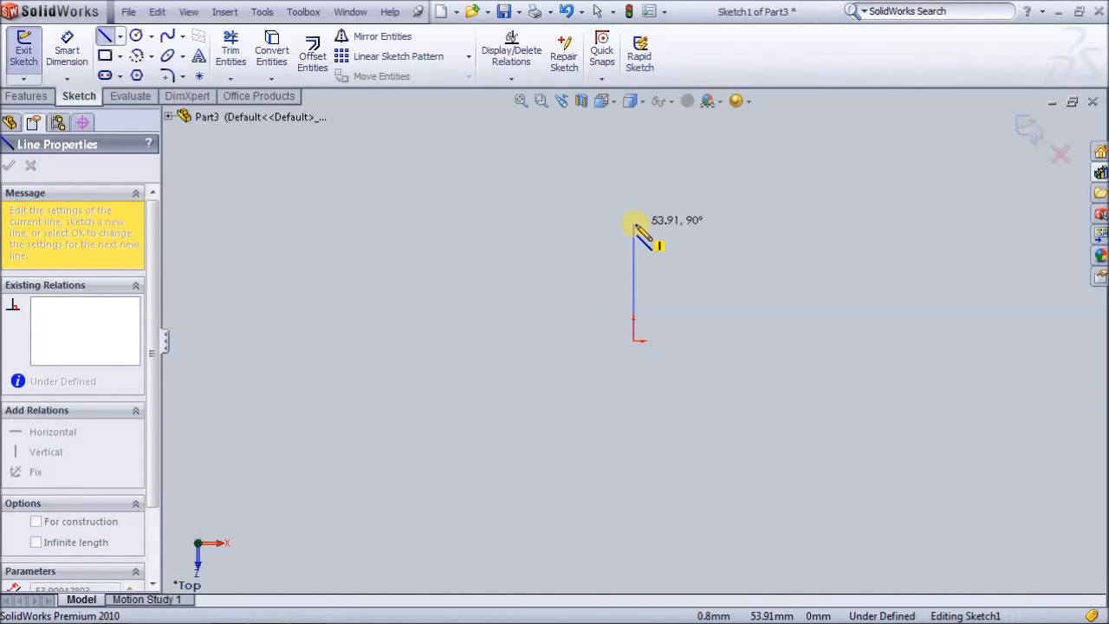
pyautogui.click(634, 224)
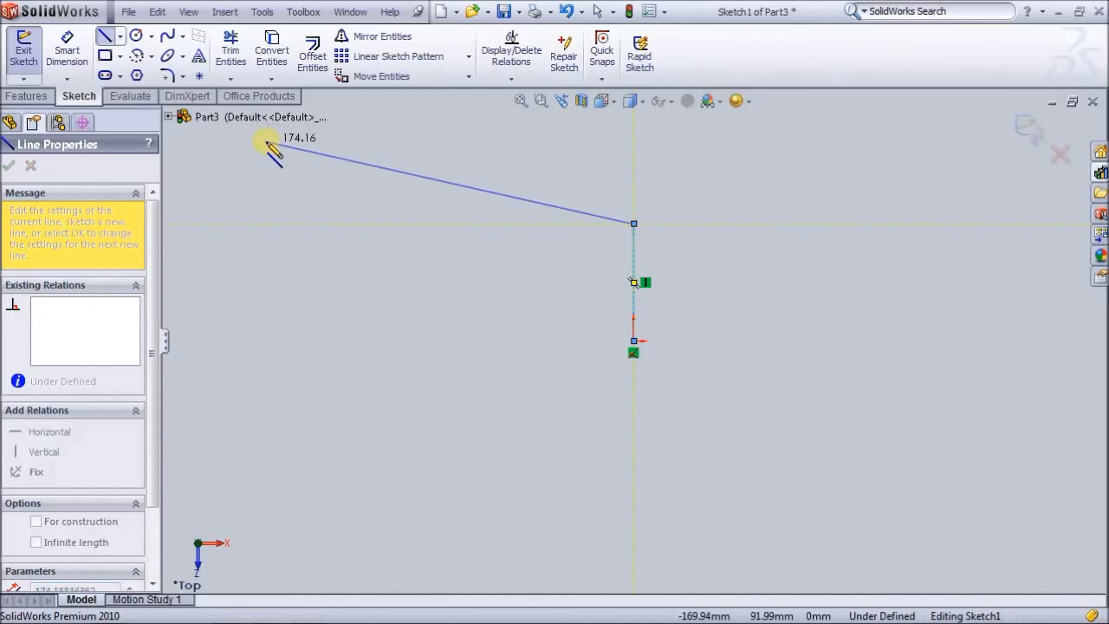
pyautogui.press('Escape')
pyautogui.press('Escape')
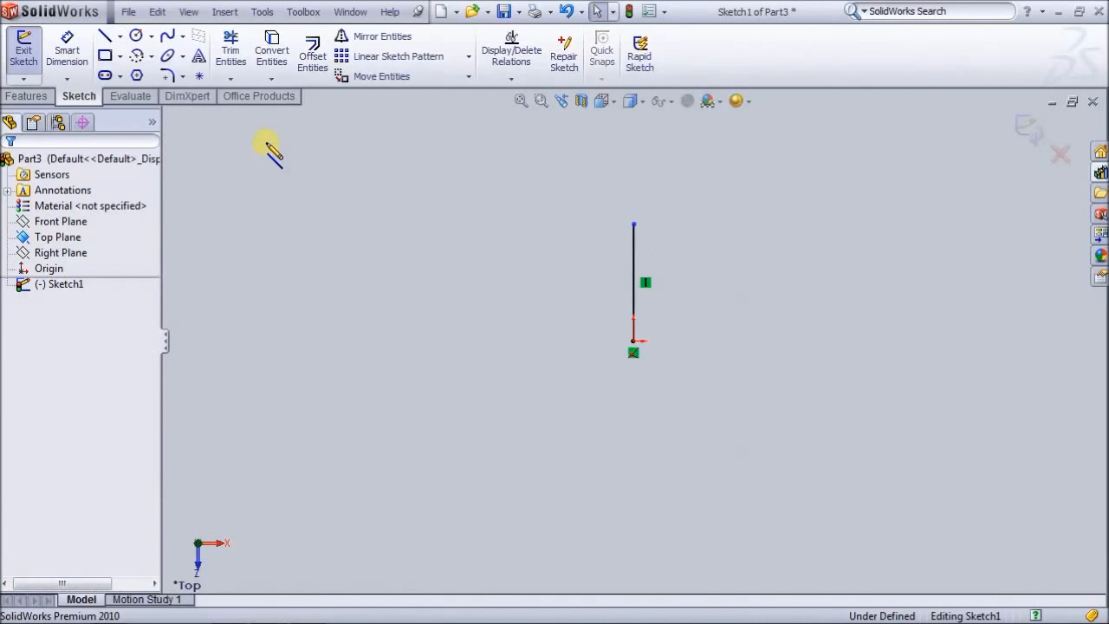
# - Dimension the vertical line and set its length to 14 mm
pyautogui.click(67, 51)
pyautogui.click(637, 274)
pyautogui.click(676, 293)
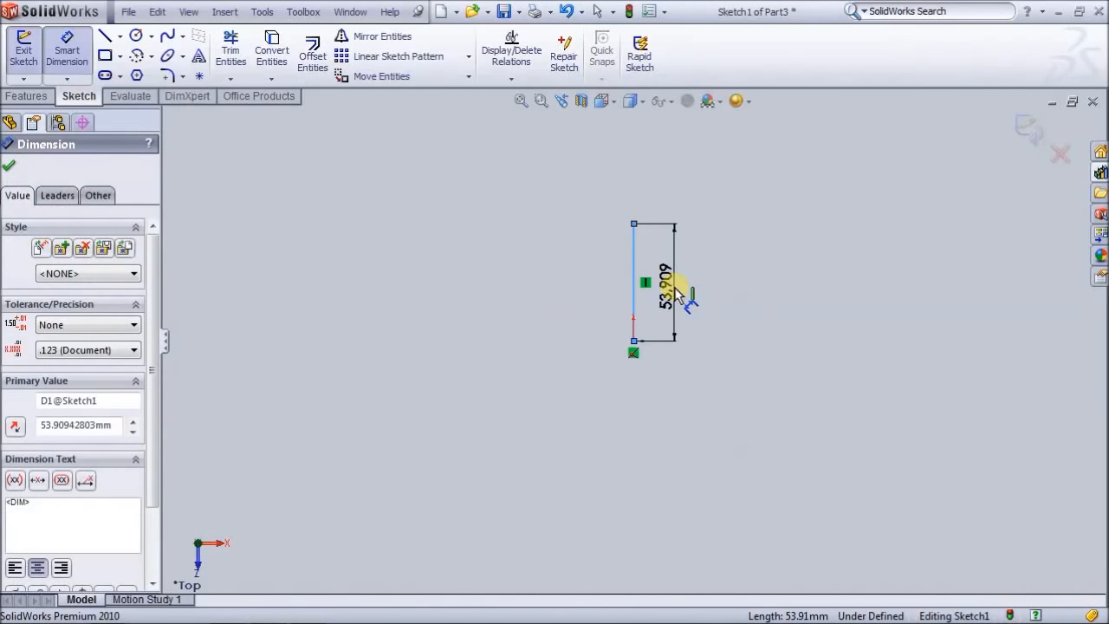
pyautogui.doubleClick(677, 293)
pyautogui.write('14')
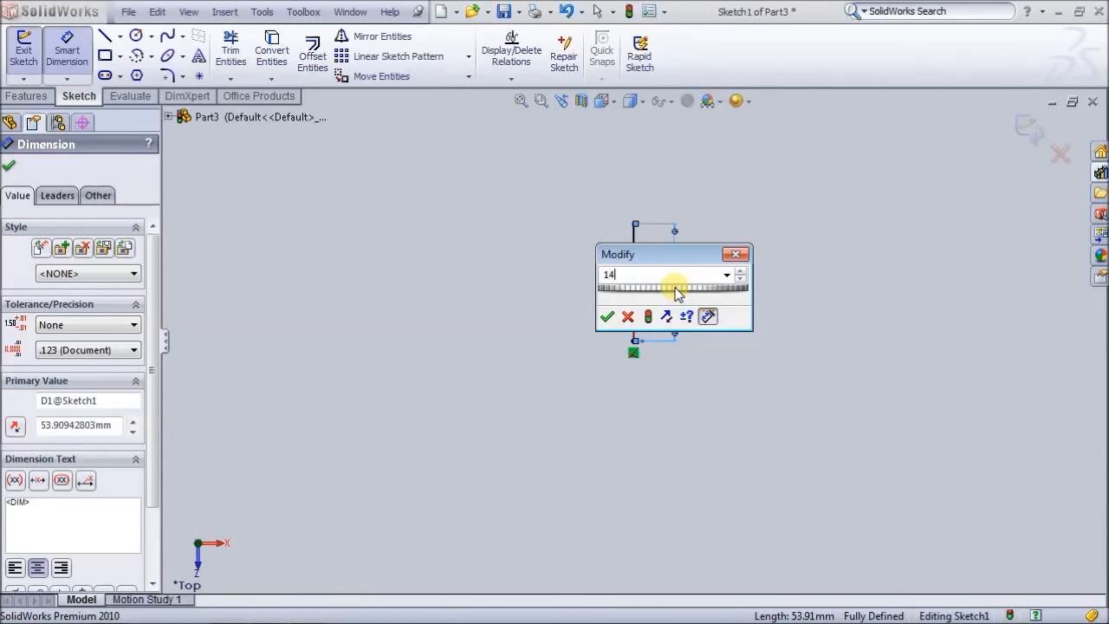
pyautogui.press('Return')
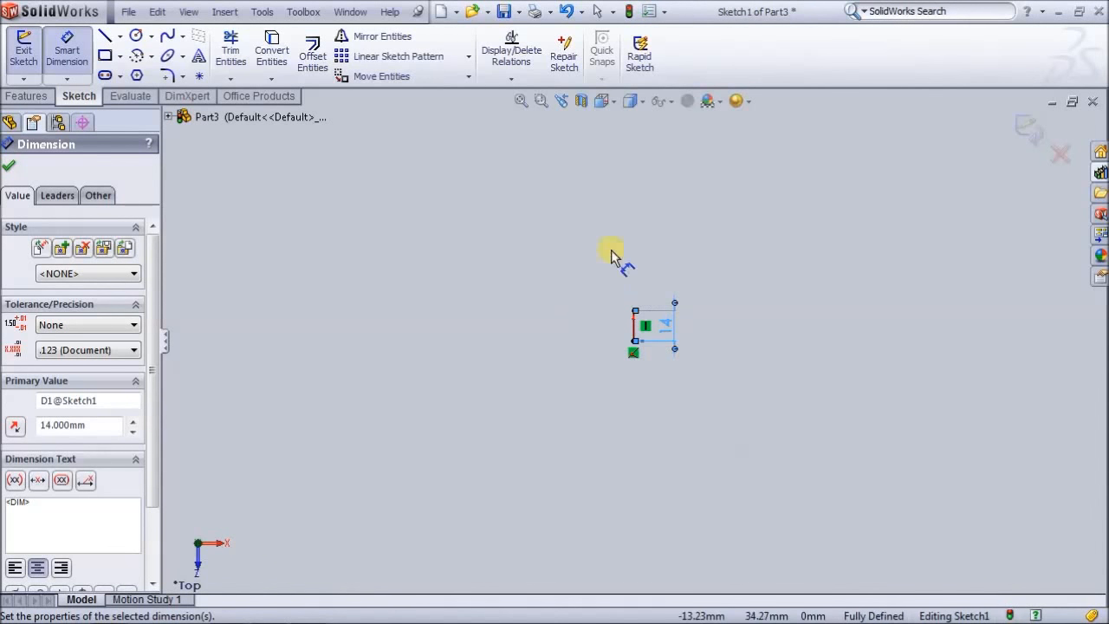
# - Sketch a circle about 19 mm in diameter centred on the upper endpoint of the vertical line
pyautogui.click(542, 101)
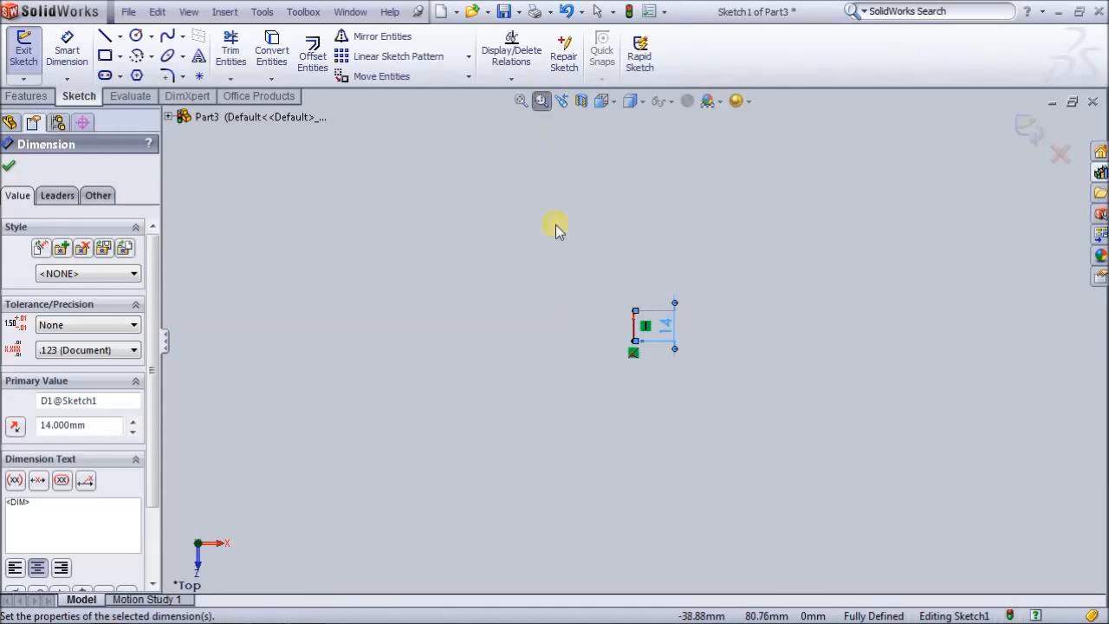
pyautogui.moveTo(544, 200)
pyautogui.mouseDown()
pyautogui.moveTo(719, 490)
pyautogui.moveTo(807, 479)
pyautogui.mouseUp()
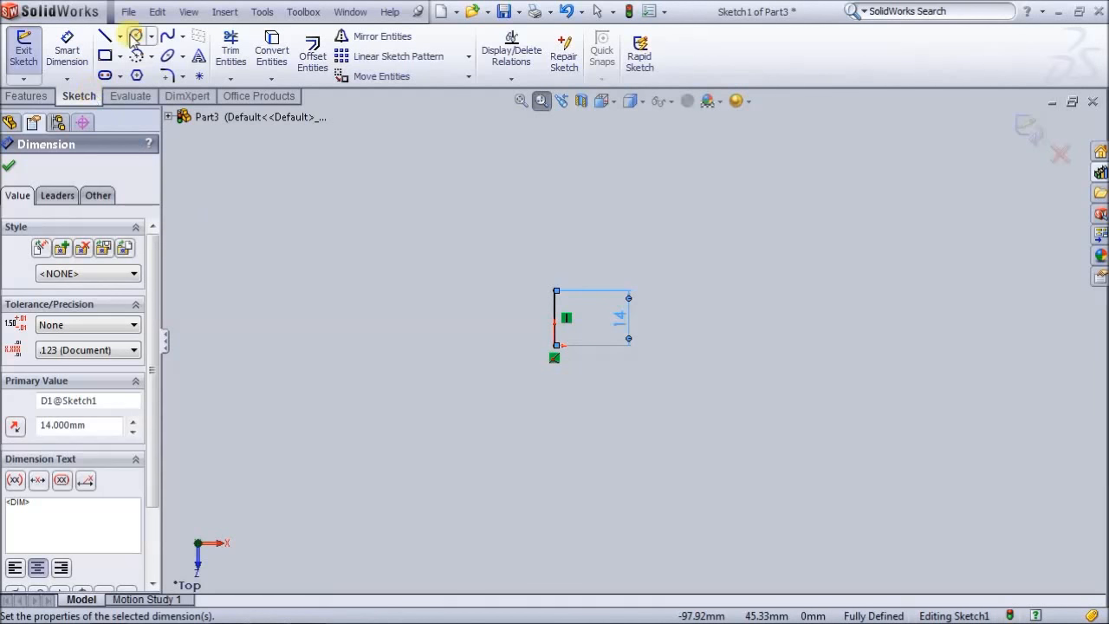
pyautogui.click(136, 36)
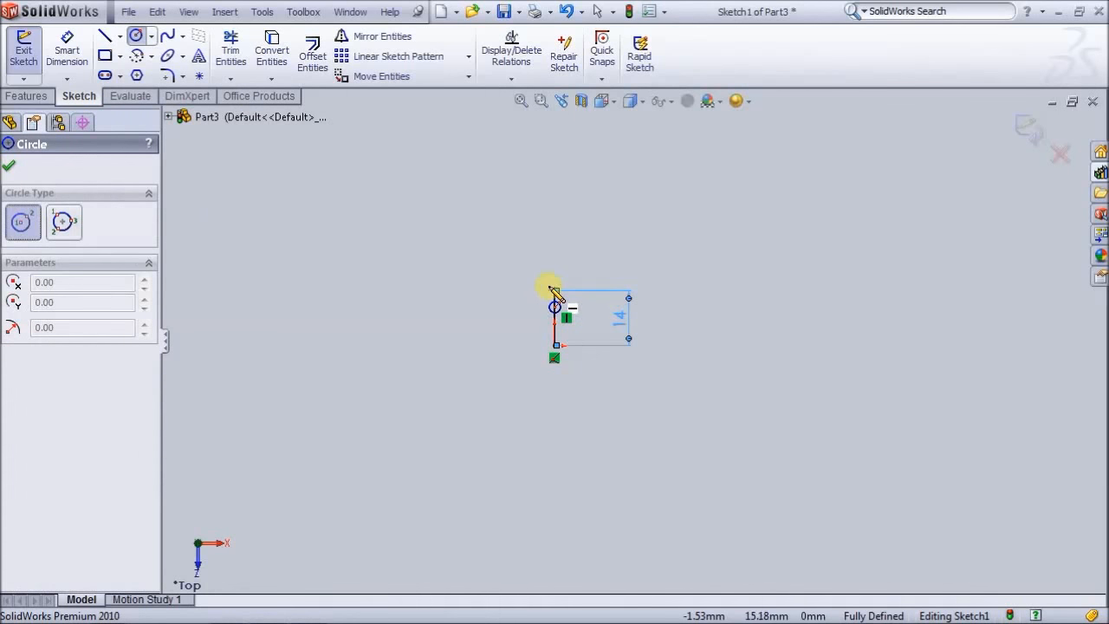
pyautogui.click(554, 291)
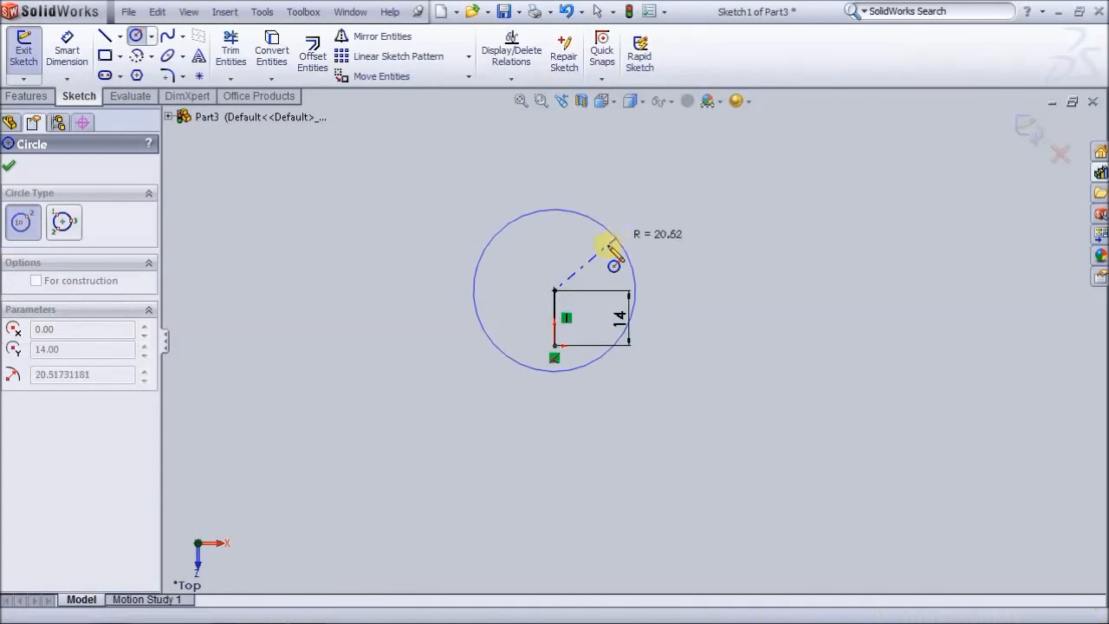
pyautogui.click(582, 267)
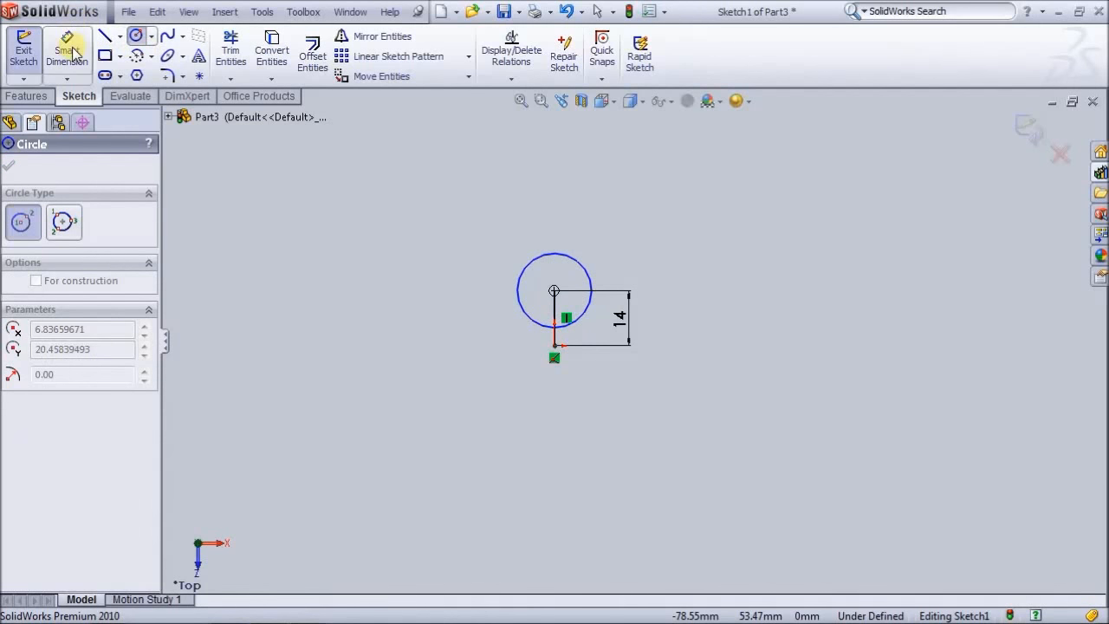
# - Dimension the circle and set its diameter to 7 mm
pyautogui.click(67, 49)
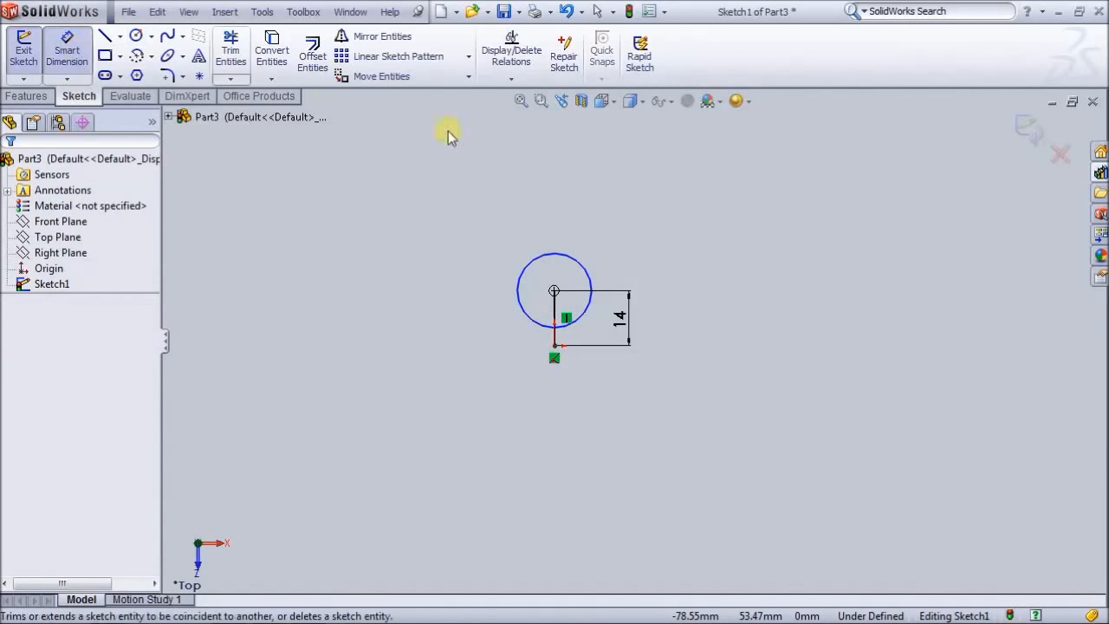
pyautogui.click(560, 262)
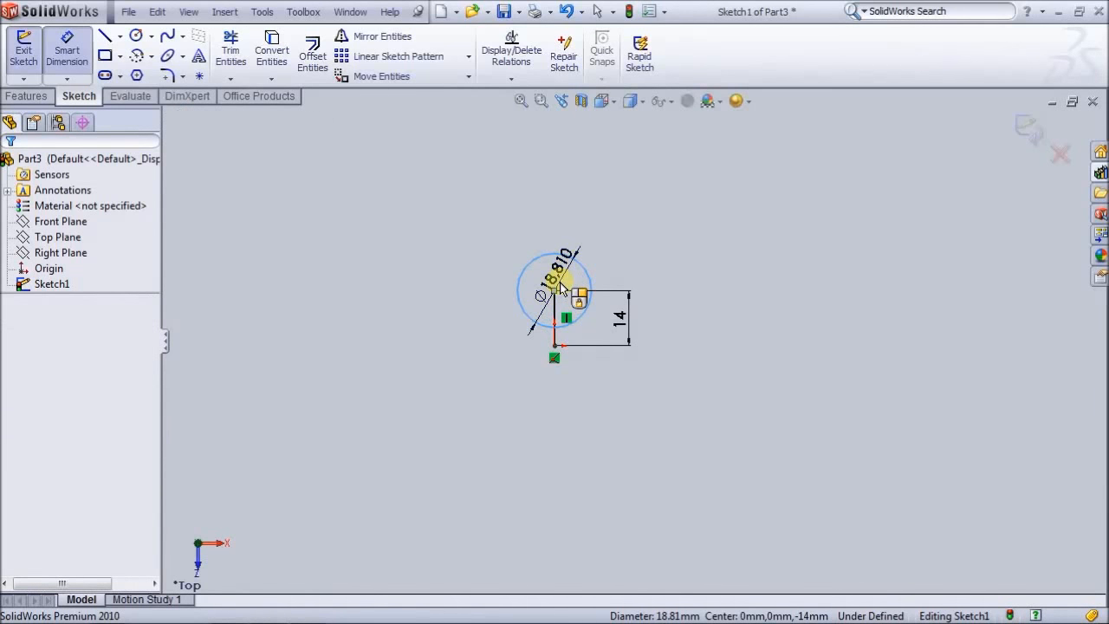
pyautogui.click(560, 288)
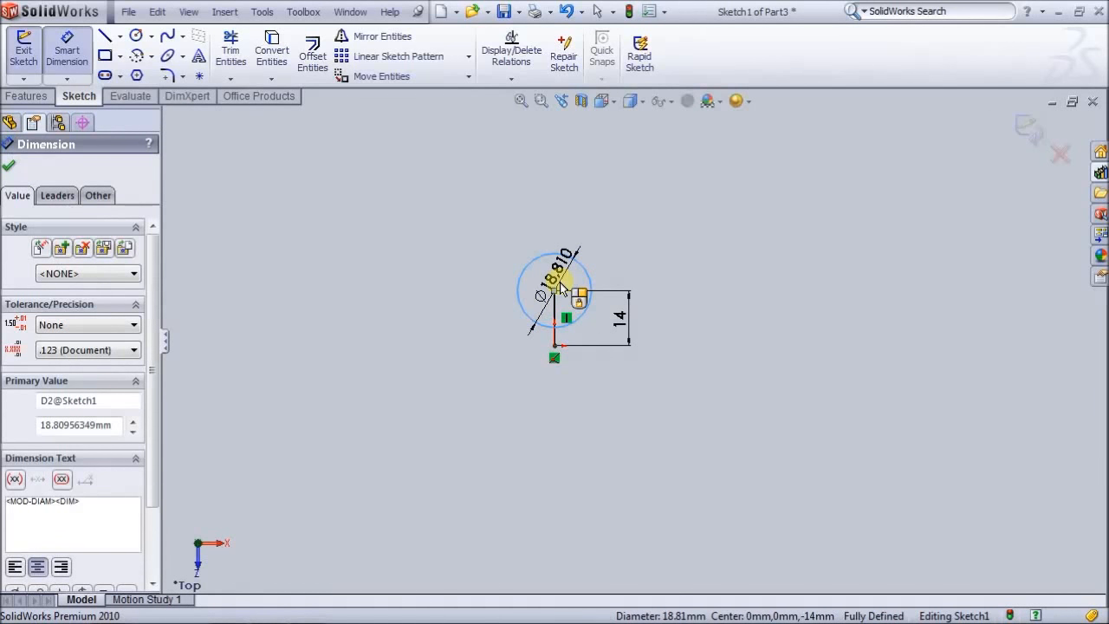
pyautogui.write('7')
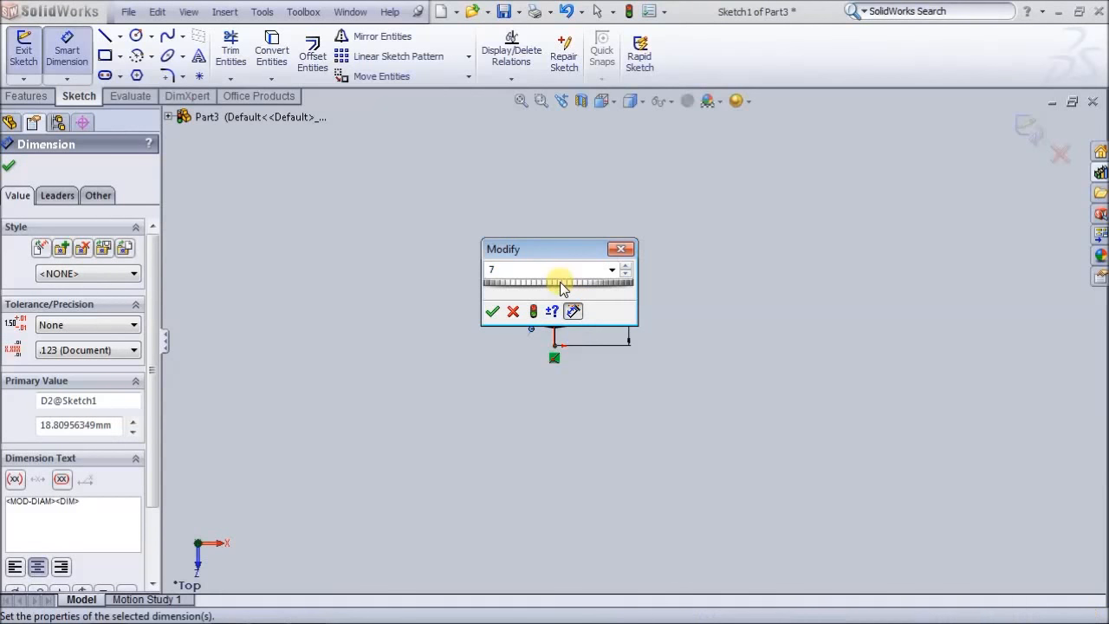
pyautogui.press('Return')
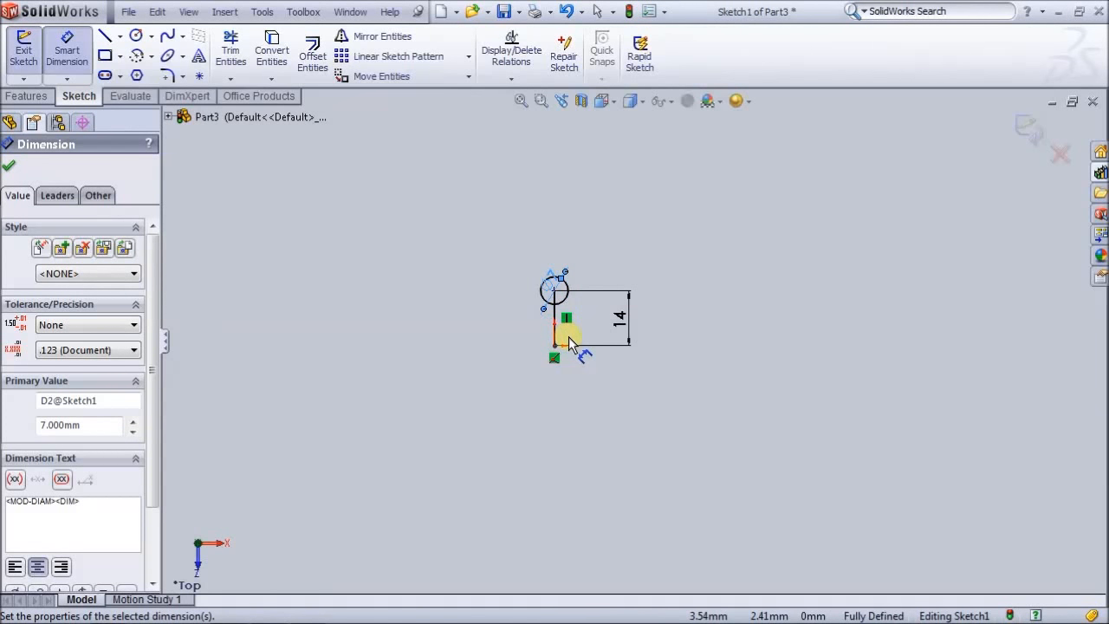
# - Change the circle's diameter to 14 mm and finish editing the dimension
pyautogui.doubleClick(549, 289)
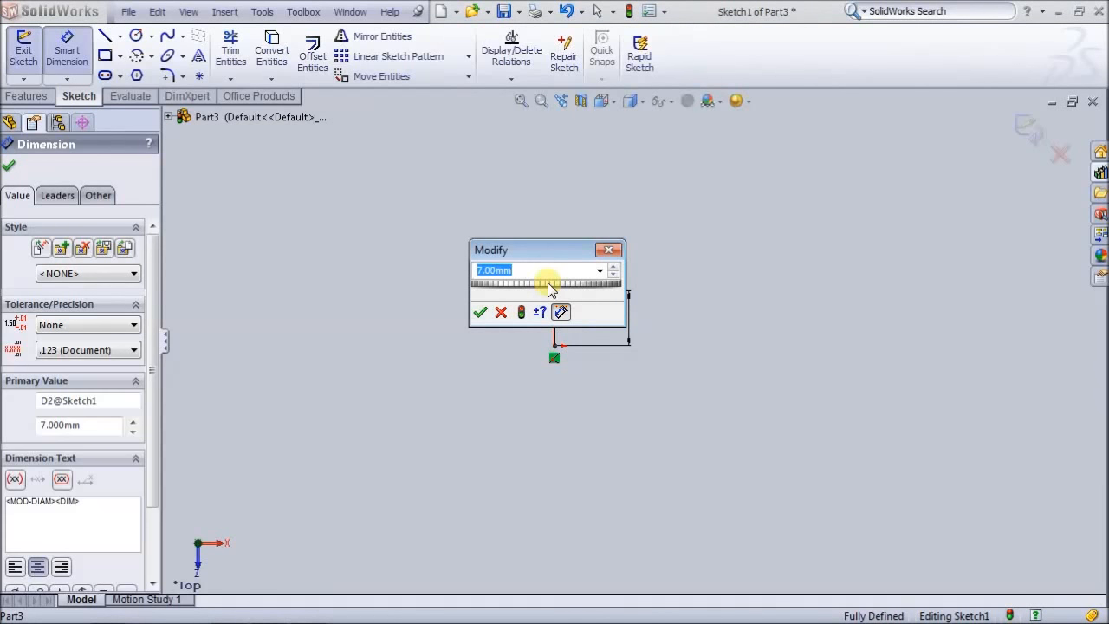
pyautogui.write('14')
pyautogui.press('Return')
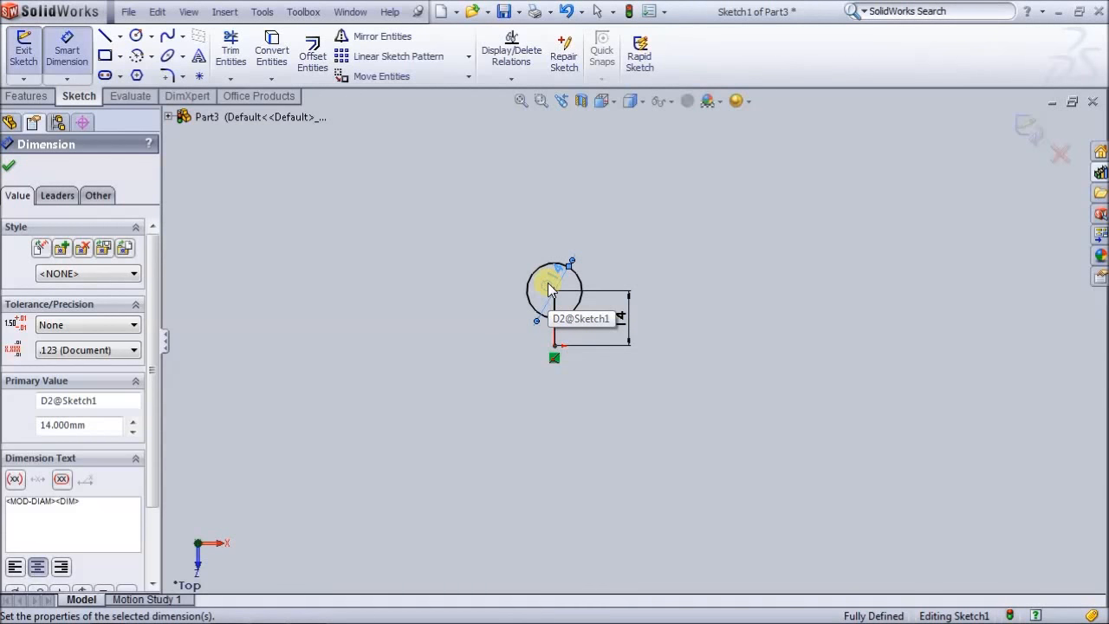
pyautogui.click(201, 135)
pyautogui.click(66, 292)
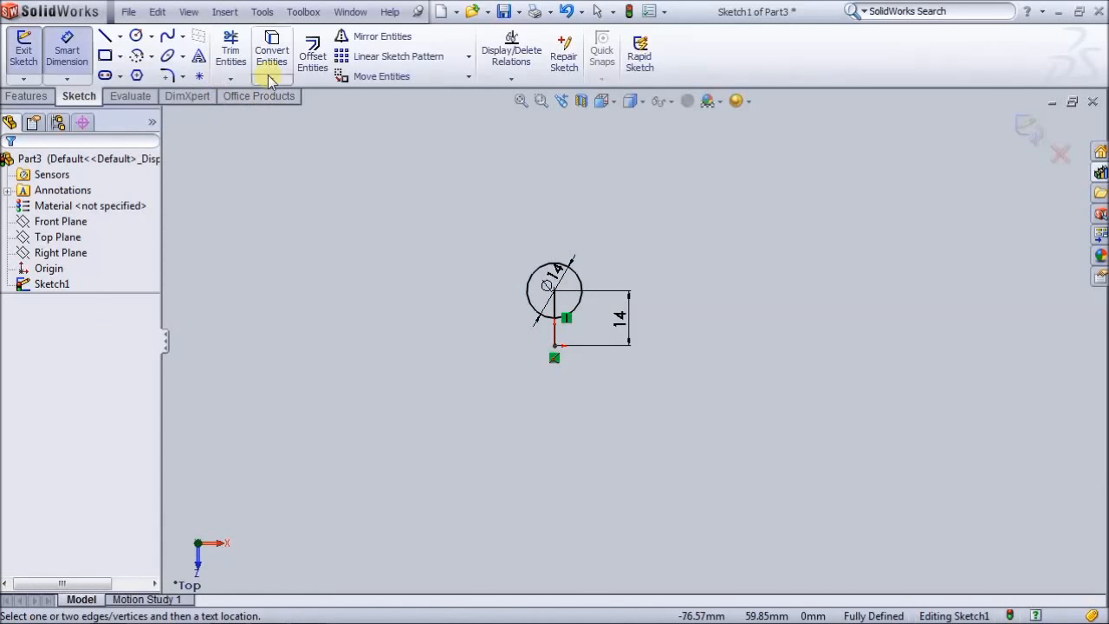
# - Set up a circular sketch pattern of the 14 mm circle around the origin with 3 instances
pyautogui.click(472, 56)
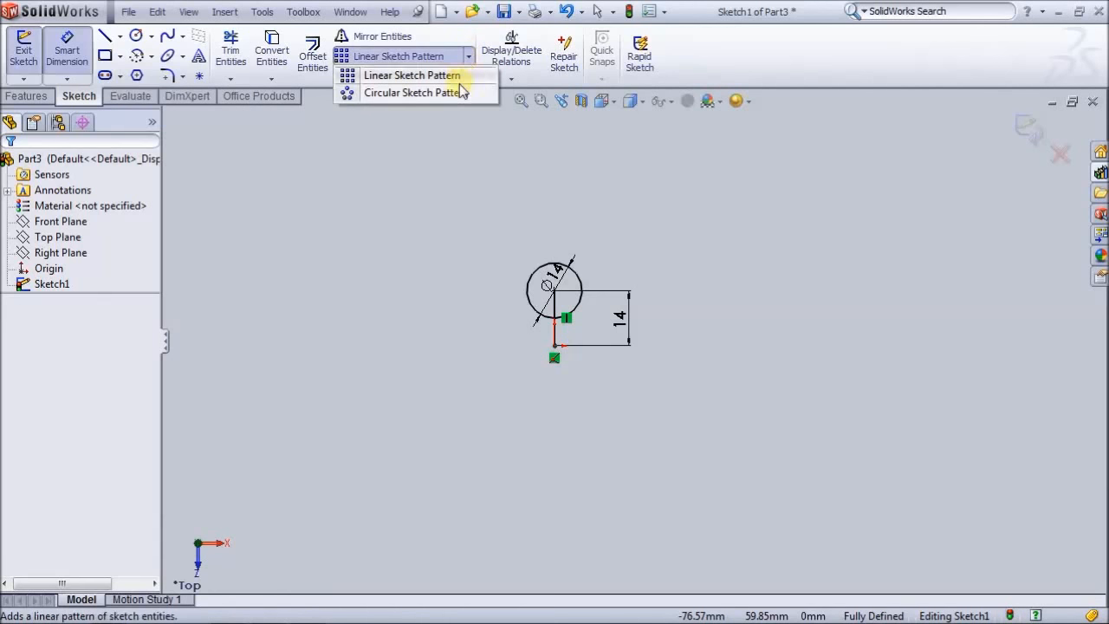
pyautogui.click(455, 93)
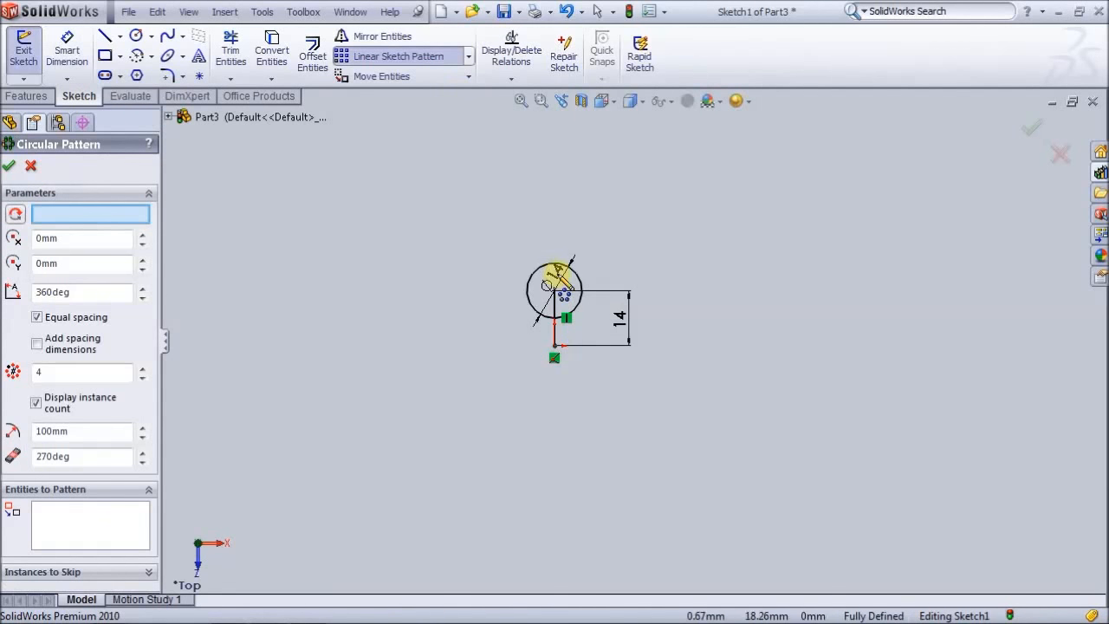
pyautogui.click(550, 292)
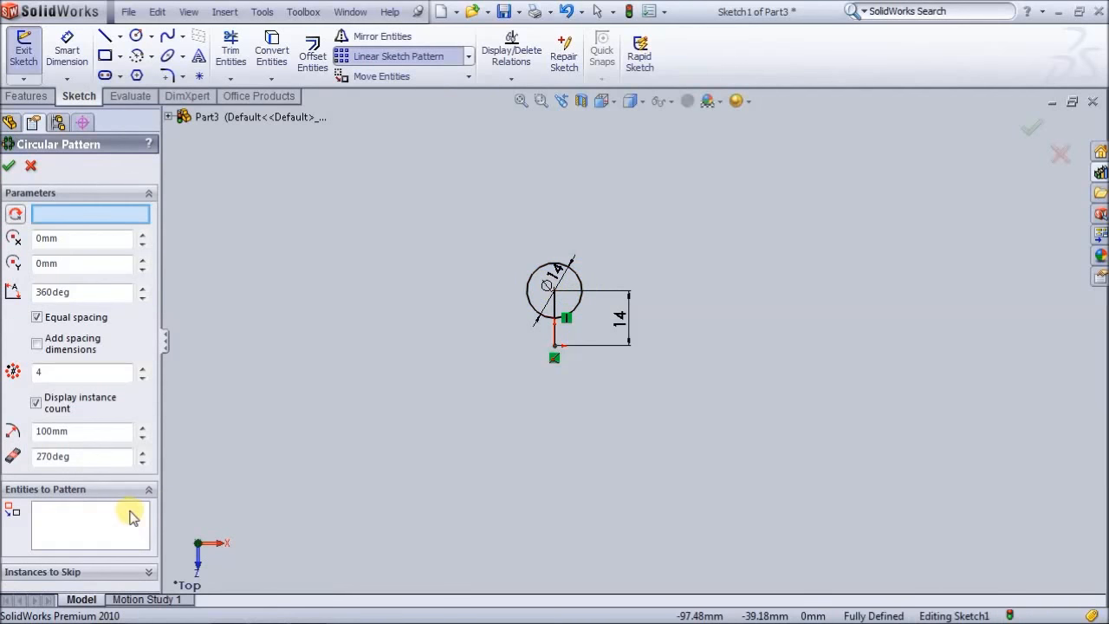
pyautogui.click(573, 272)
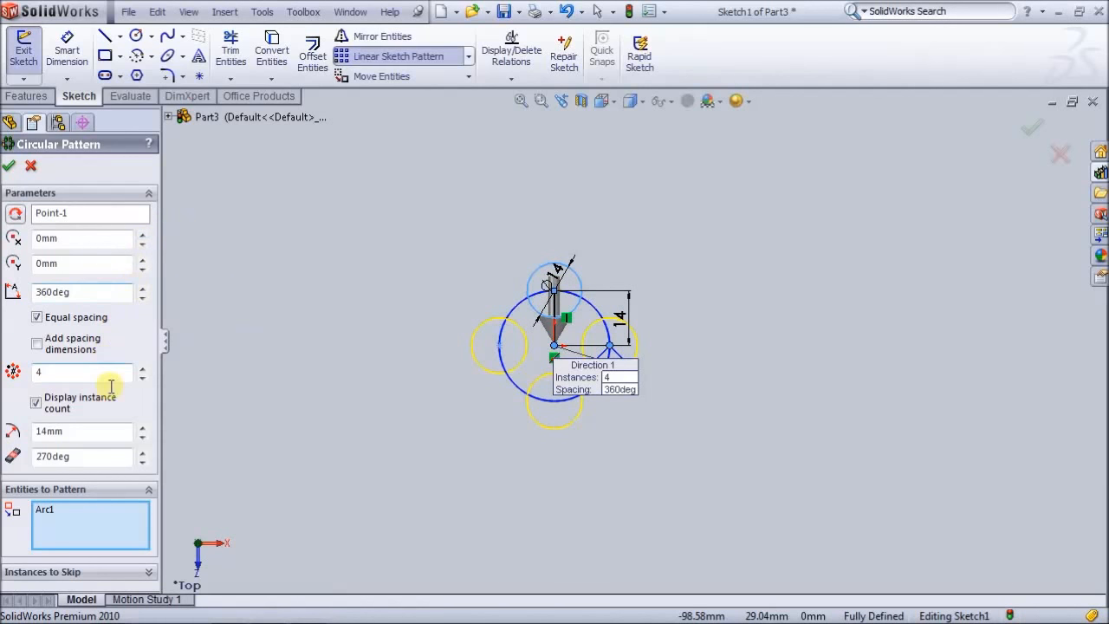
pyautogui.click(142, 377)
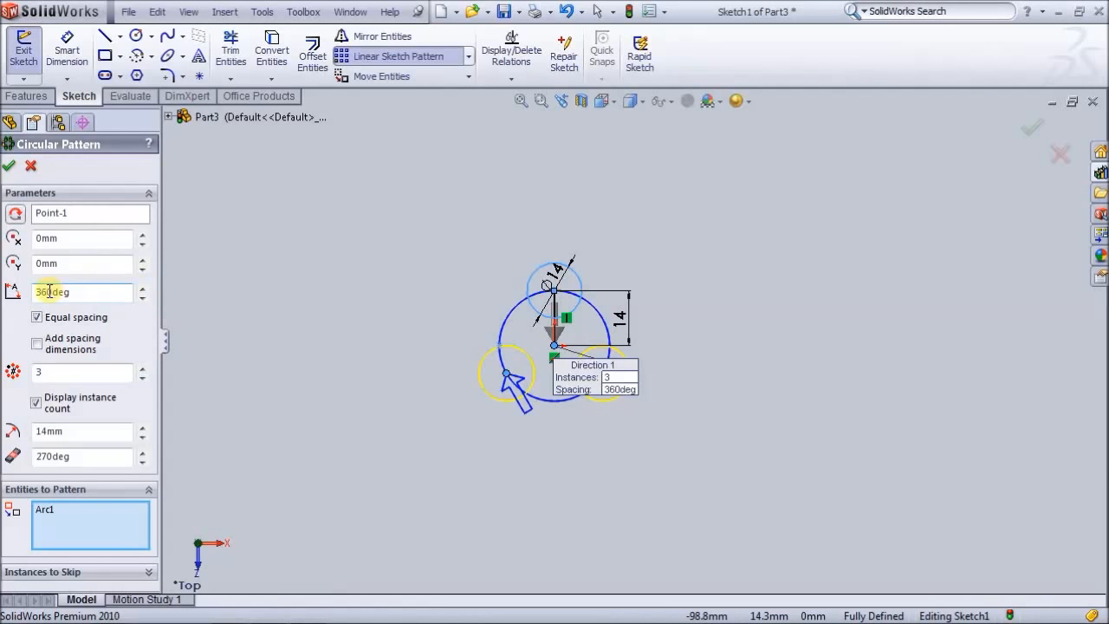
# - Reverse the circular pattern's direction and set its total angle to 240 degrees
pyautogui.write('12')
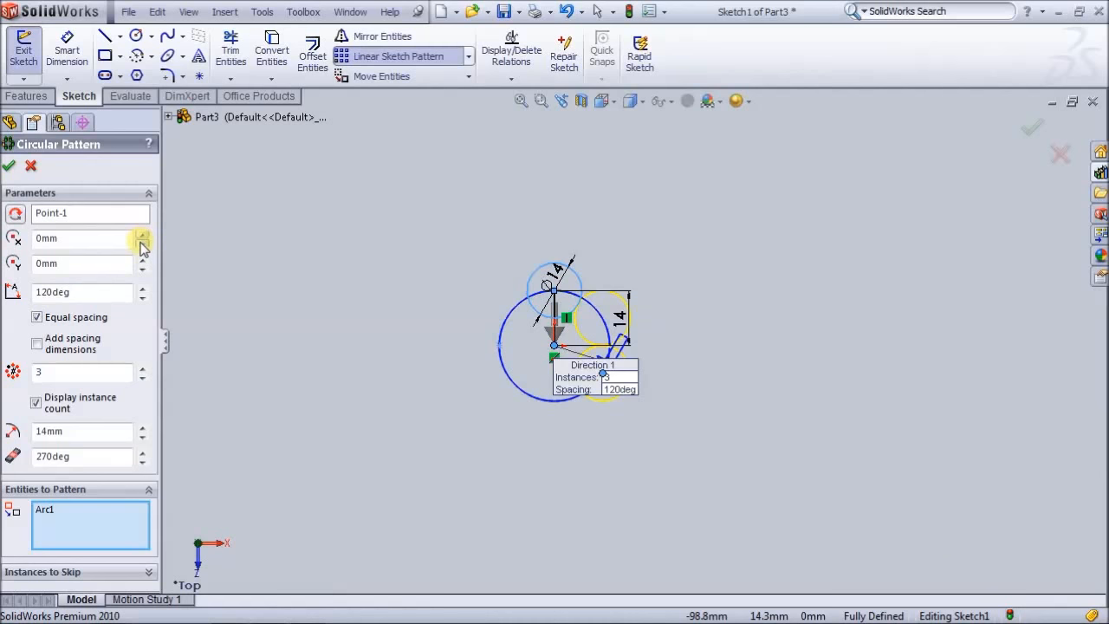
pyautogui.click(14, 216)
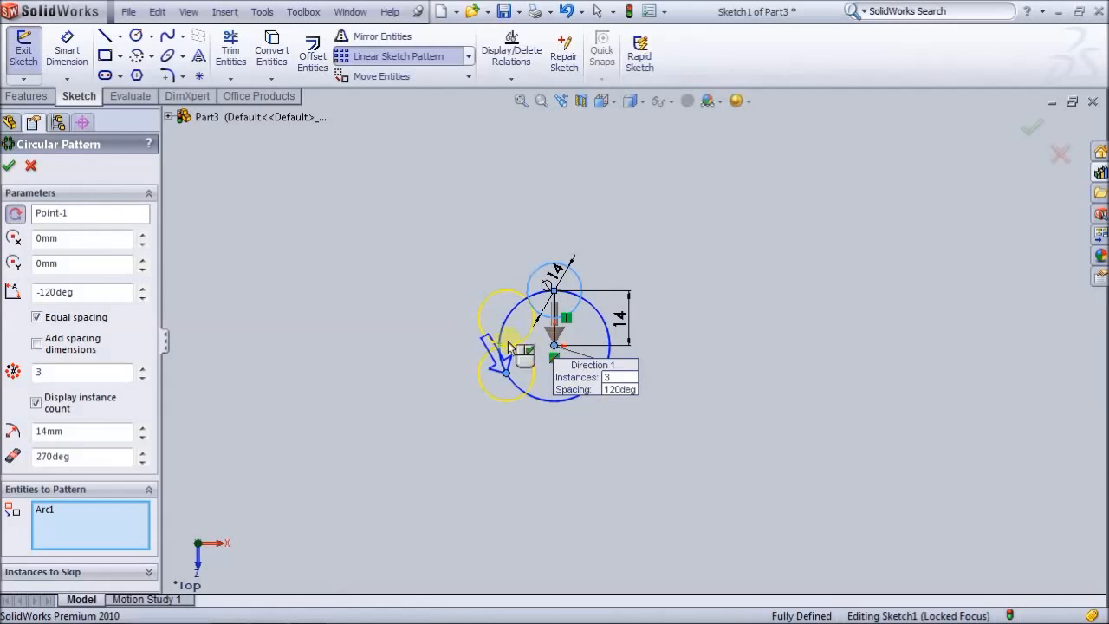
pyautogui.click(41, 292)
pyautogui.press('BackSpace')
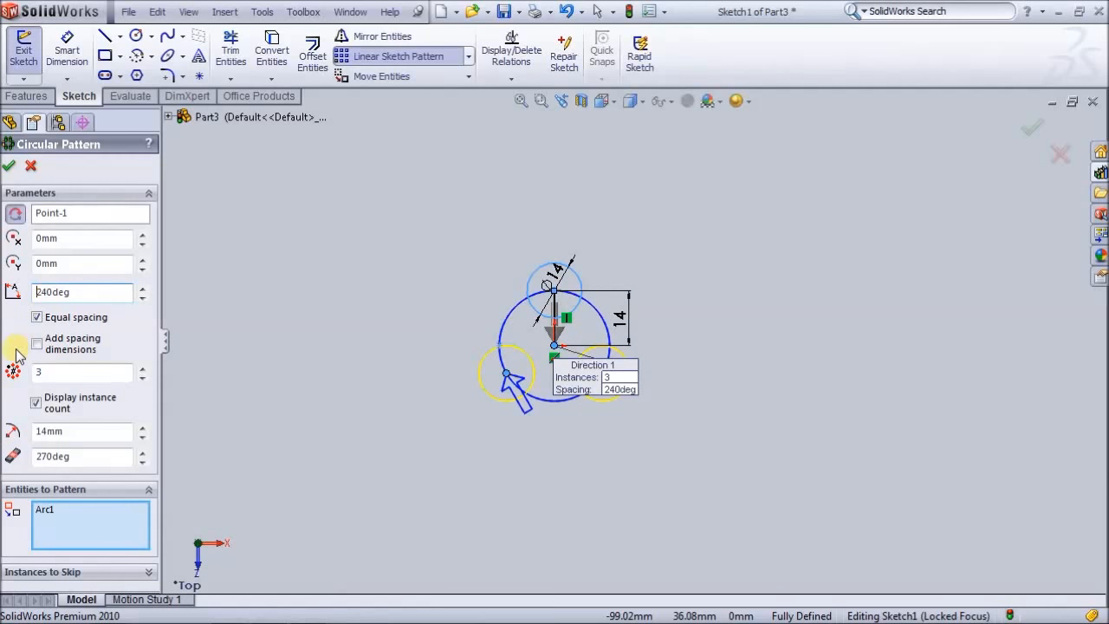
pyautogui.click(37, 404)
pyautogui.click(38, 403)
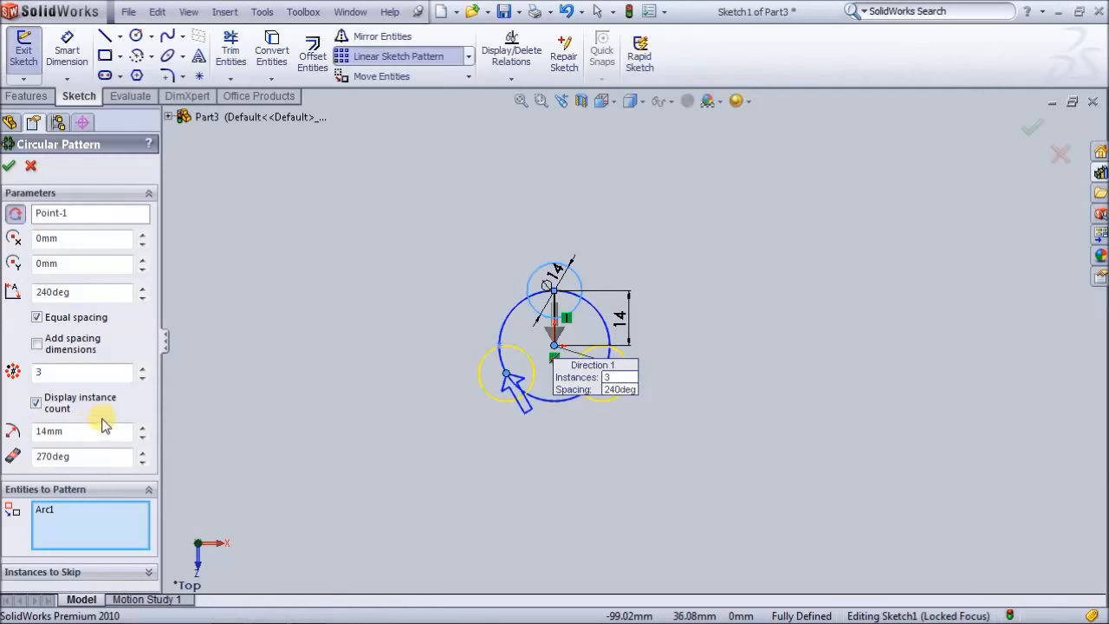
pyautogui.click(51, 524)
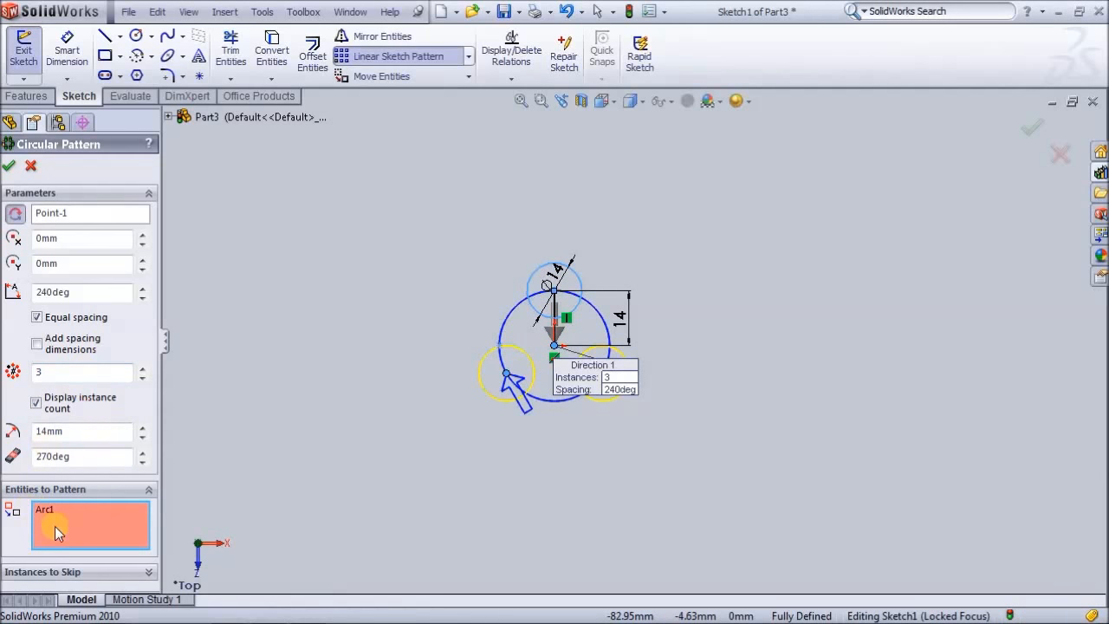
# - Add the vertical line to the circular pattern's entities and apply the pattern
pyautogui.click(555, 305)
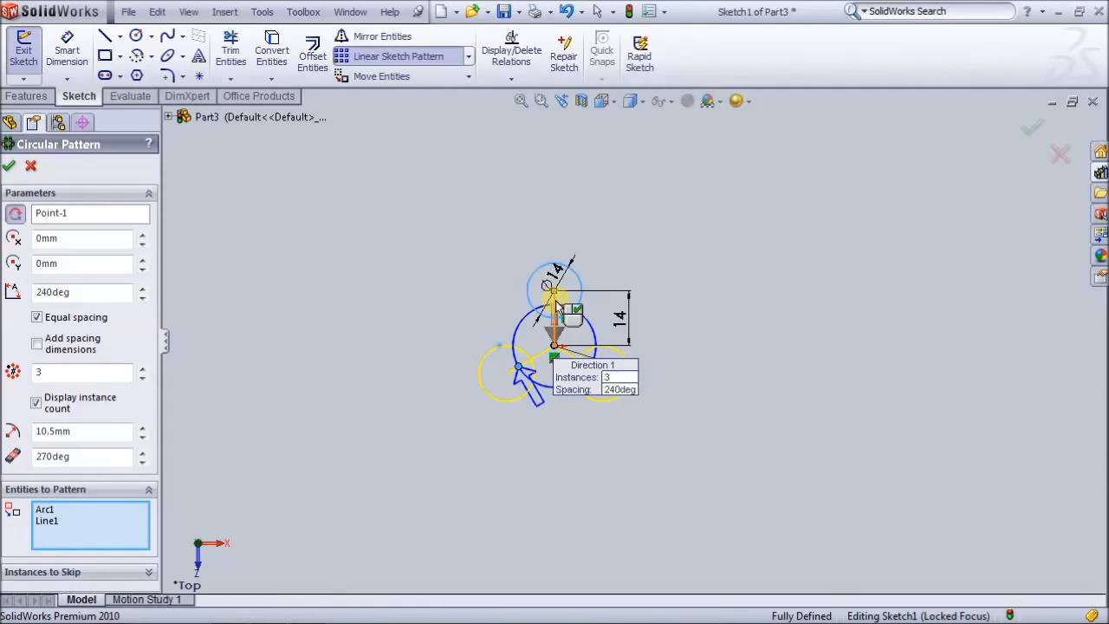
pyautogui.click(10, 168)
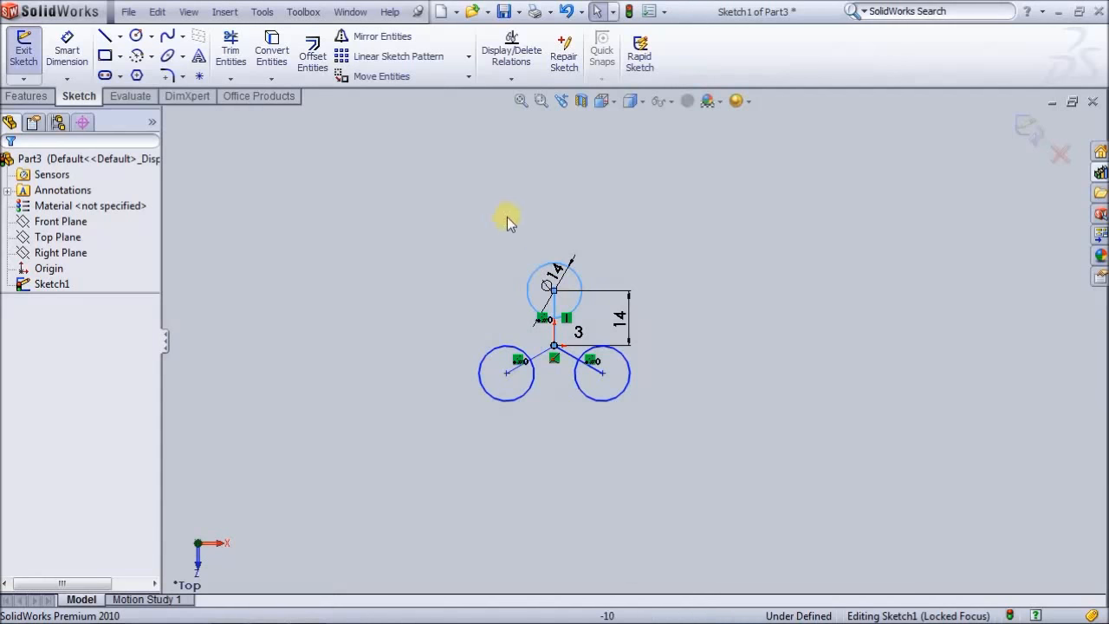
# - Delete the two patterned lines running from the origin to the two lower circles
pyautogui.click(541, 363)
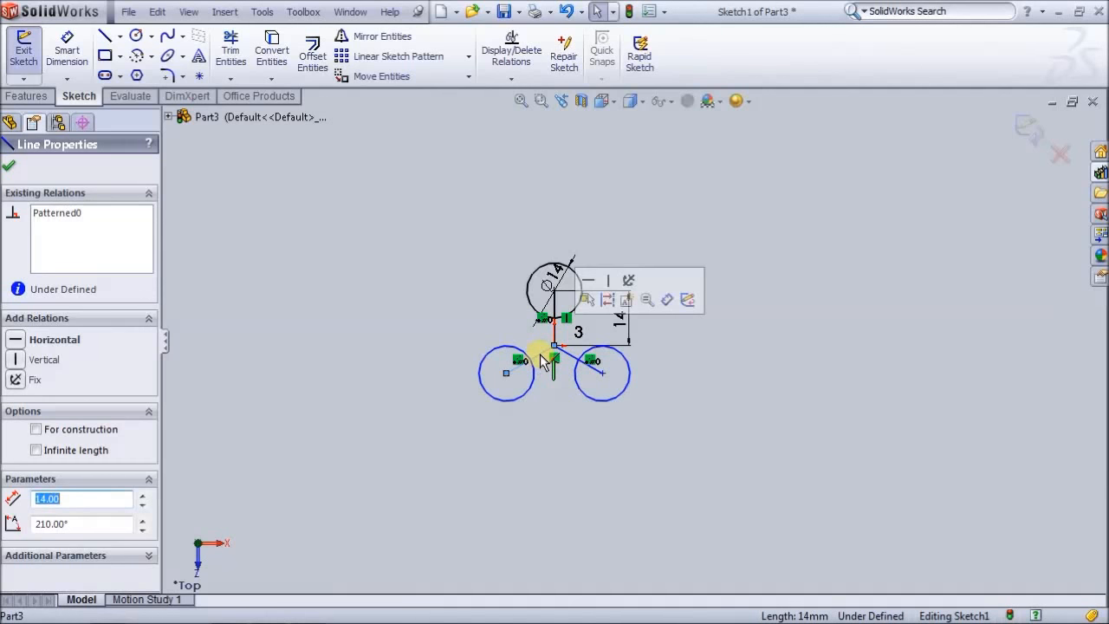
pyautogui.press('Escape')
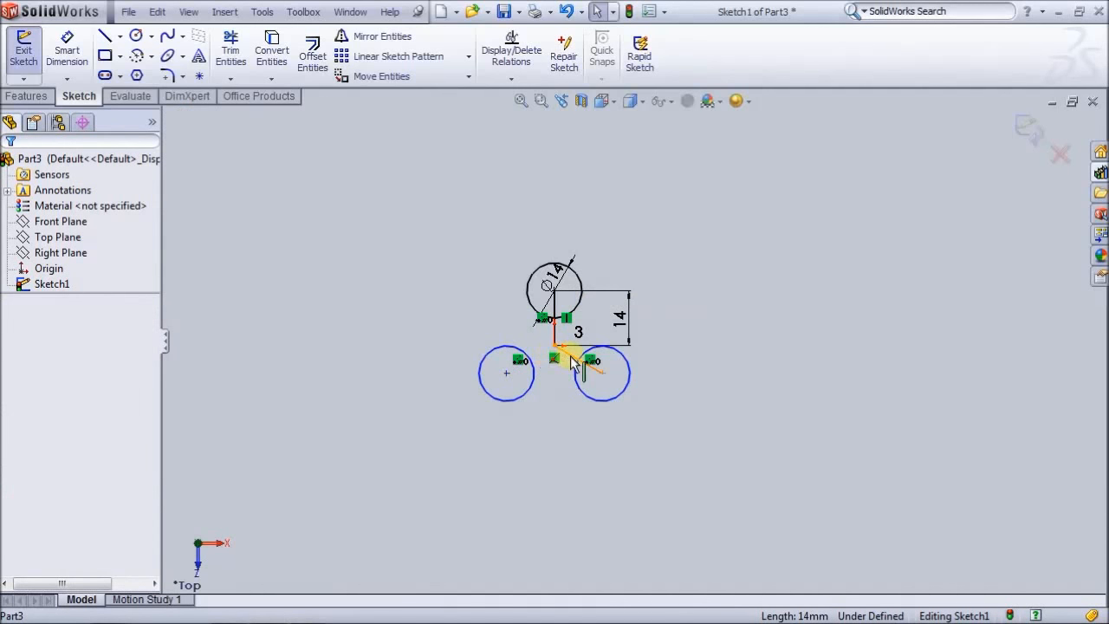
pyautogui.click(572, 362)
pyautogui.press('Delete')
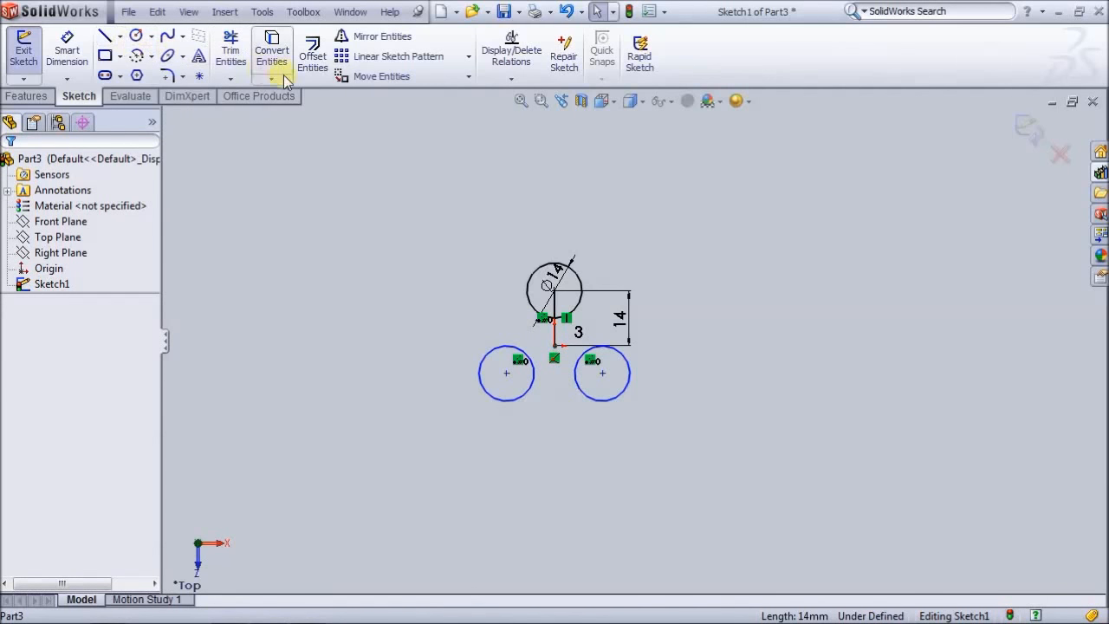
# - Create a circular sketch pattern of the vertical line around the origin with 6 equally spaced instances over 360 degrees
pyautogui.click(467, 57)
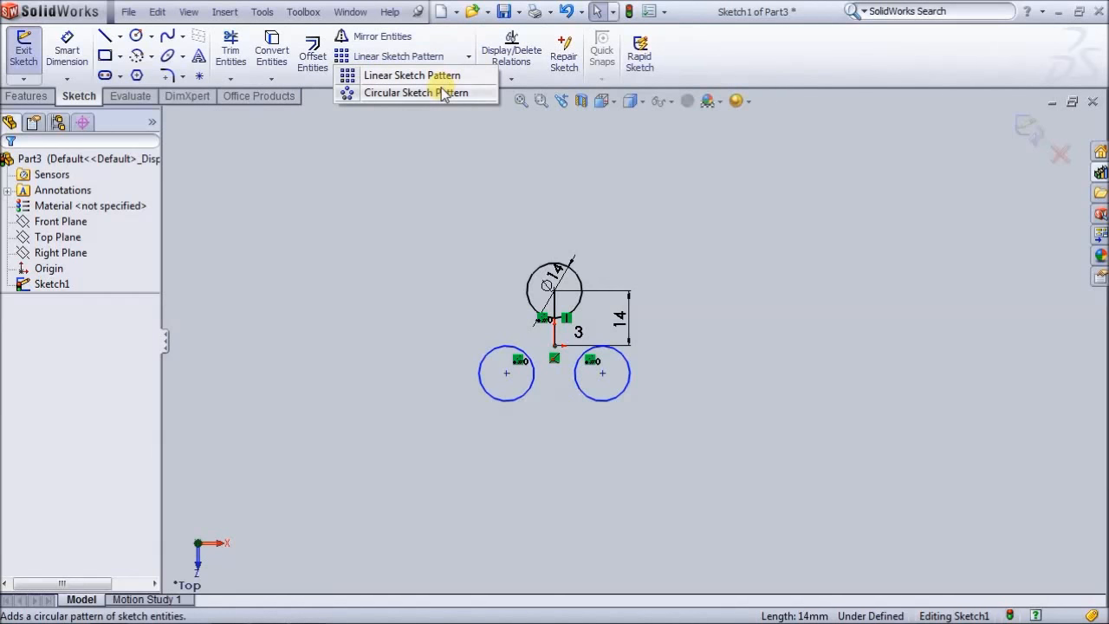
pyautogui.click(442, 93)
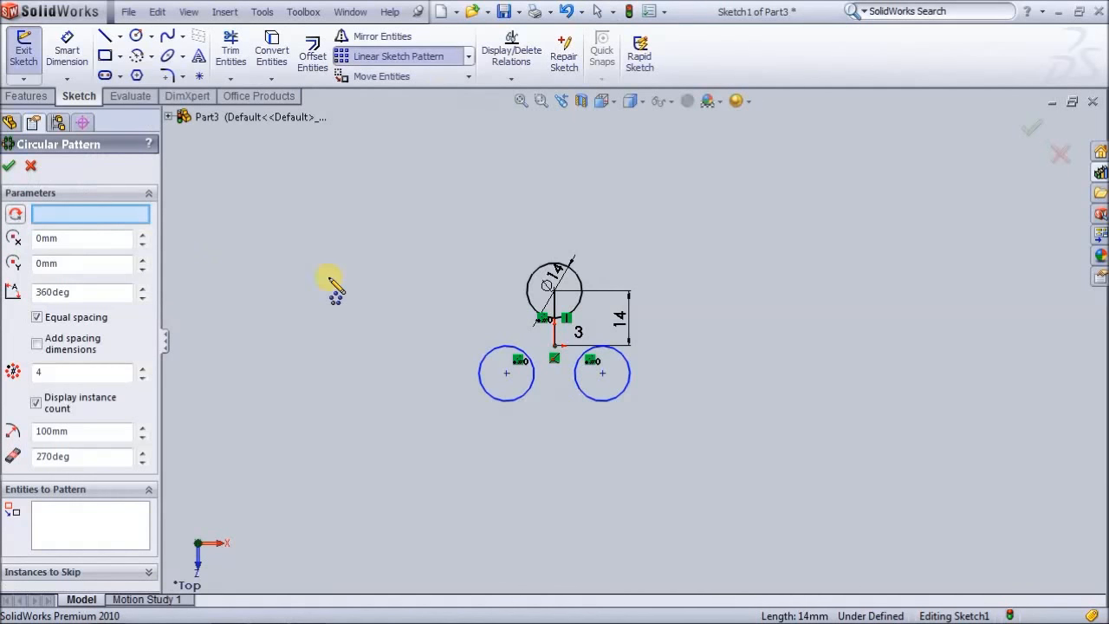
pyautogui.click(80, 522)
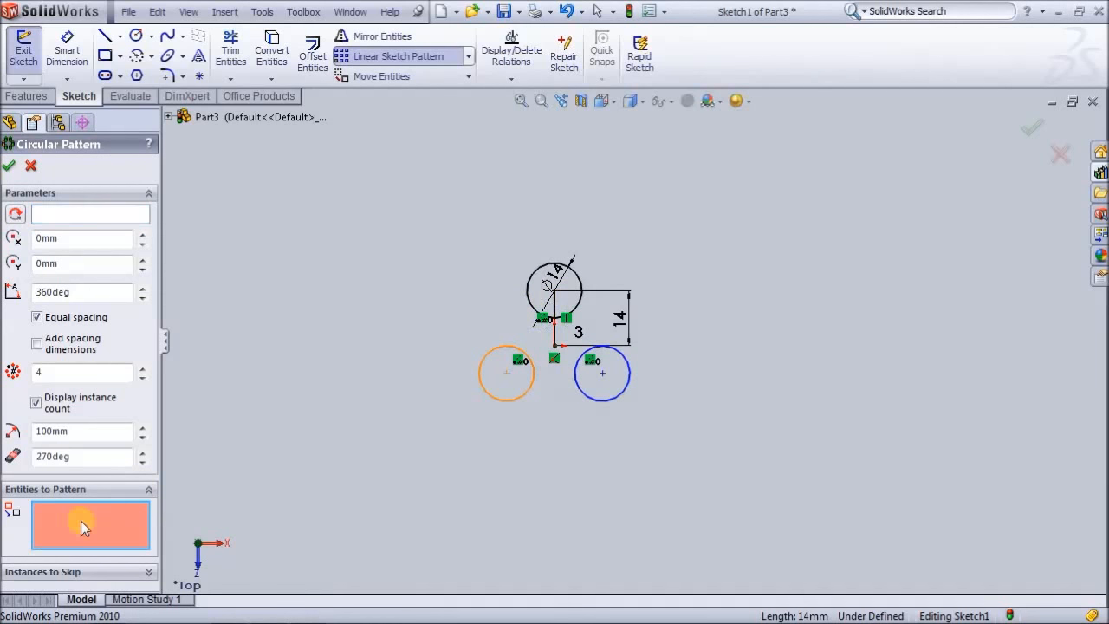
pyautogui.click(555, 305)
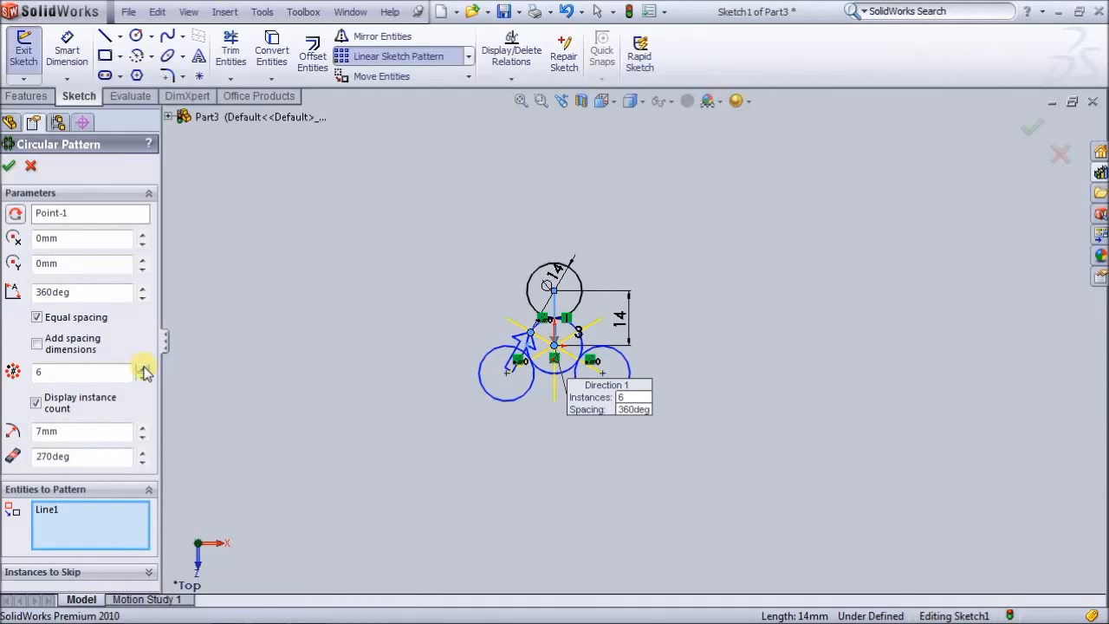
pyautogui.click(9, 167)
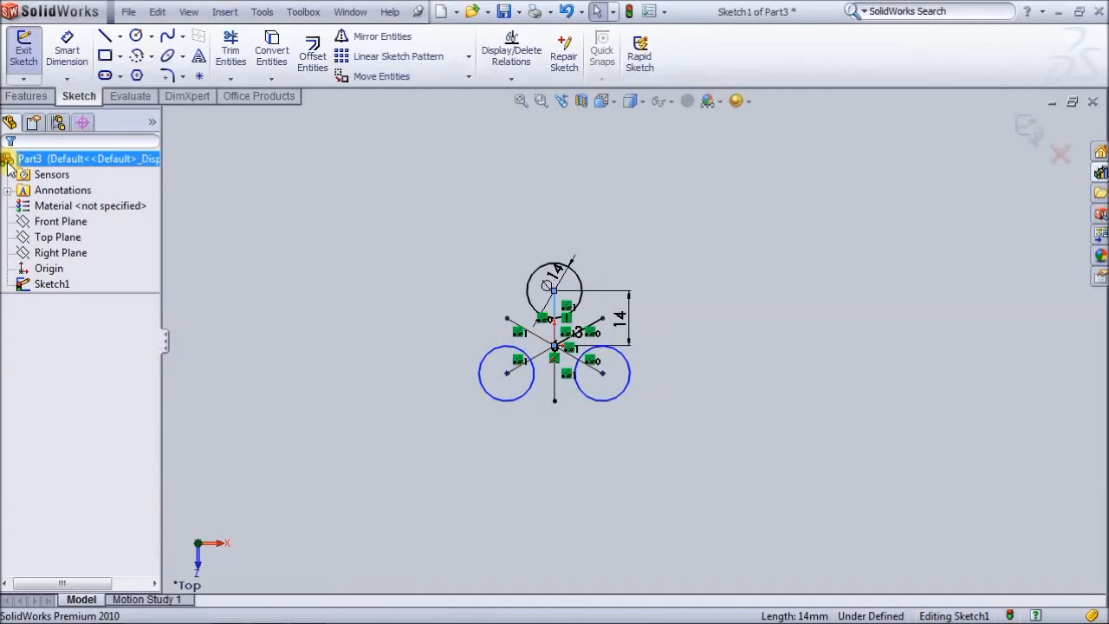
# - Draw a circle centred on the upper-left spoke's outer end, tangent to the top circle
pyautogui.click(137, 36)
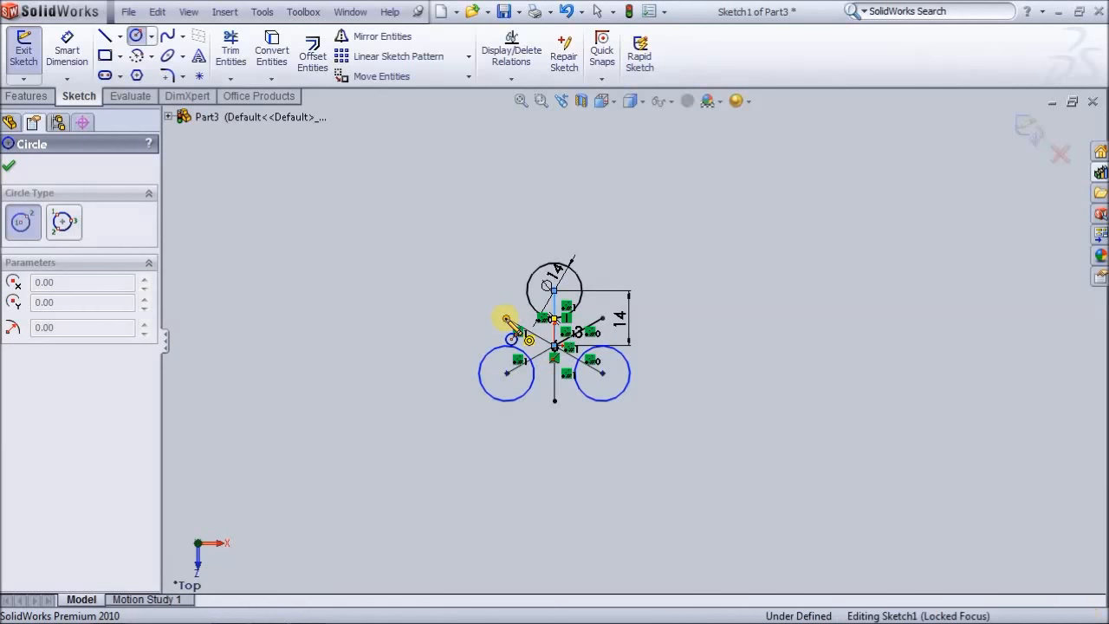
pyautogui.click(506, 318)
pyautogui.click(527, 307)
pyautogui.click(527, 299)
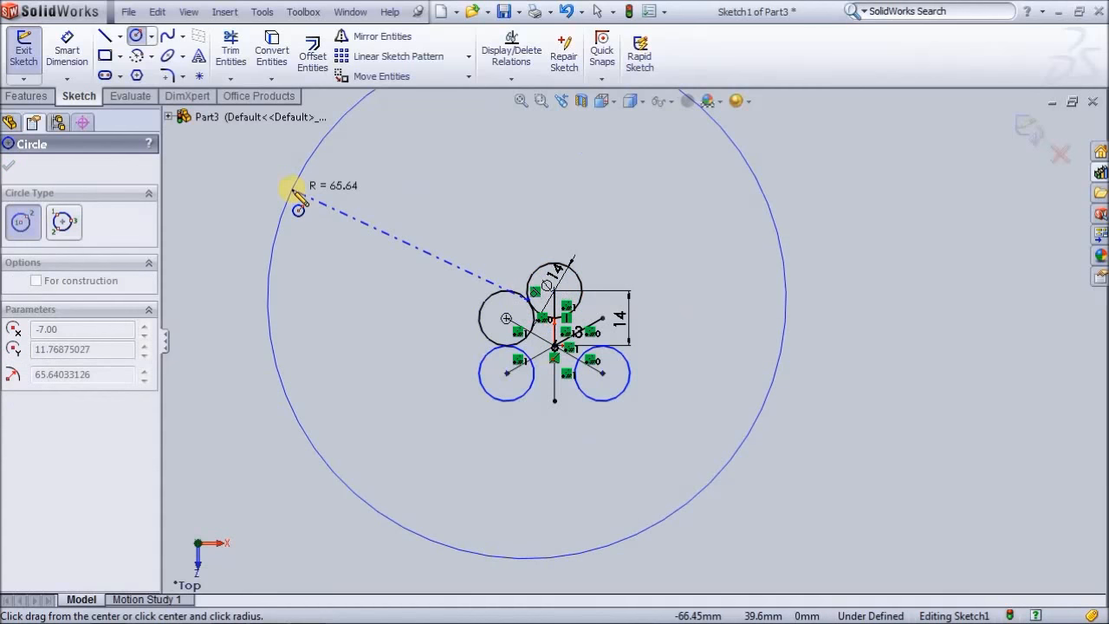
pyautogui.press('Escape')
# - Add a driven diameter dimension to the upper-left circle
pyautogui.click(68, 52)
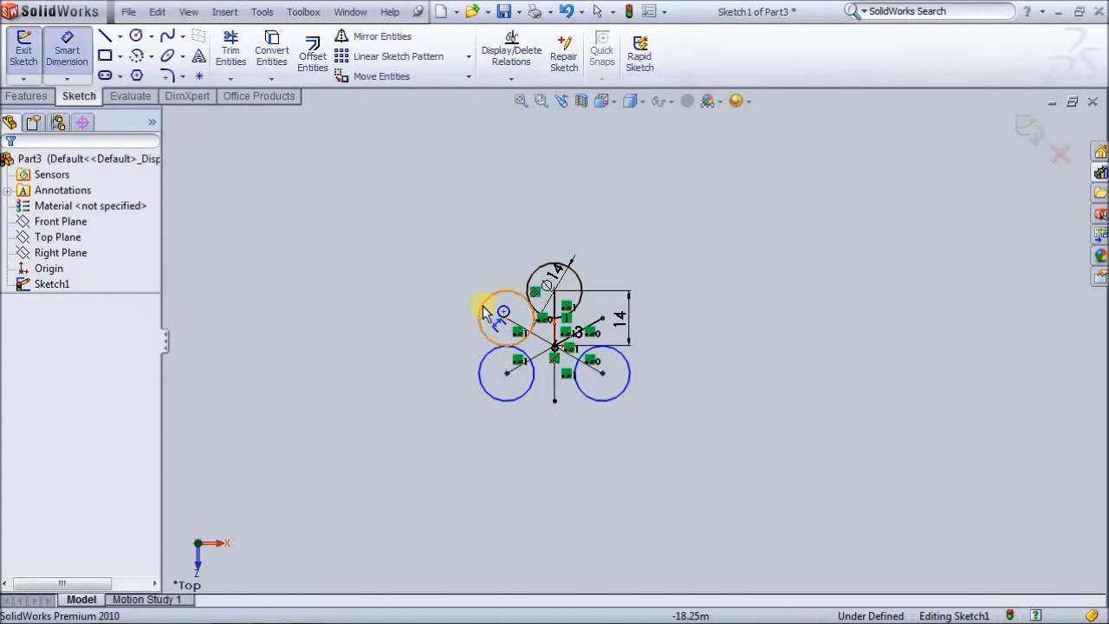
pyautogui.click(487, 313)
pyautogui.click(512, 310)
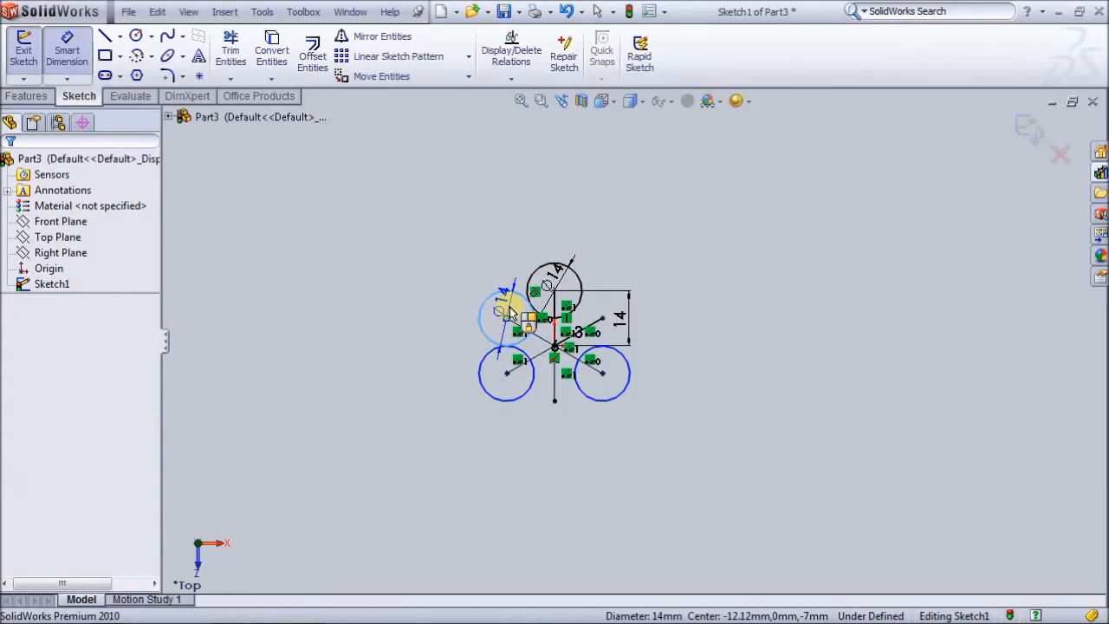
pyautogui.click(685, 336)
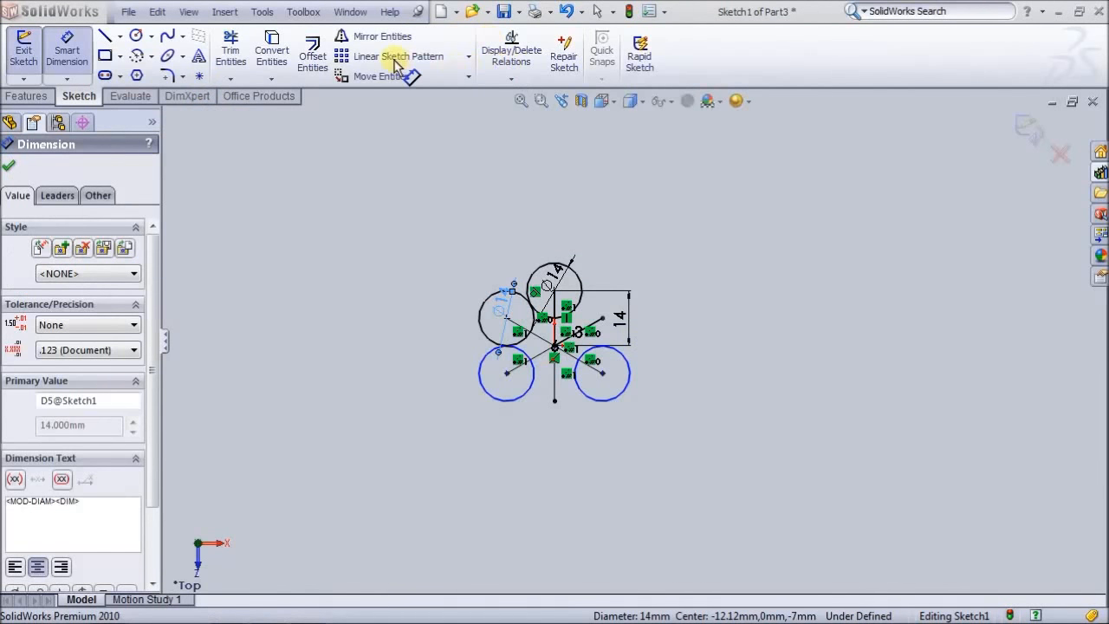
# - Create a circular sketch pattern of the upper-left circle around the origin with 3 equally spaced instances over 360 degrees
pyautogui.click(468, 56)
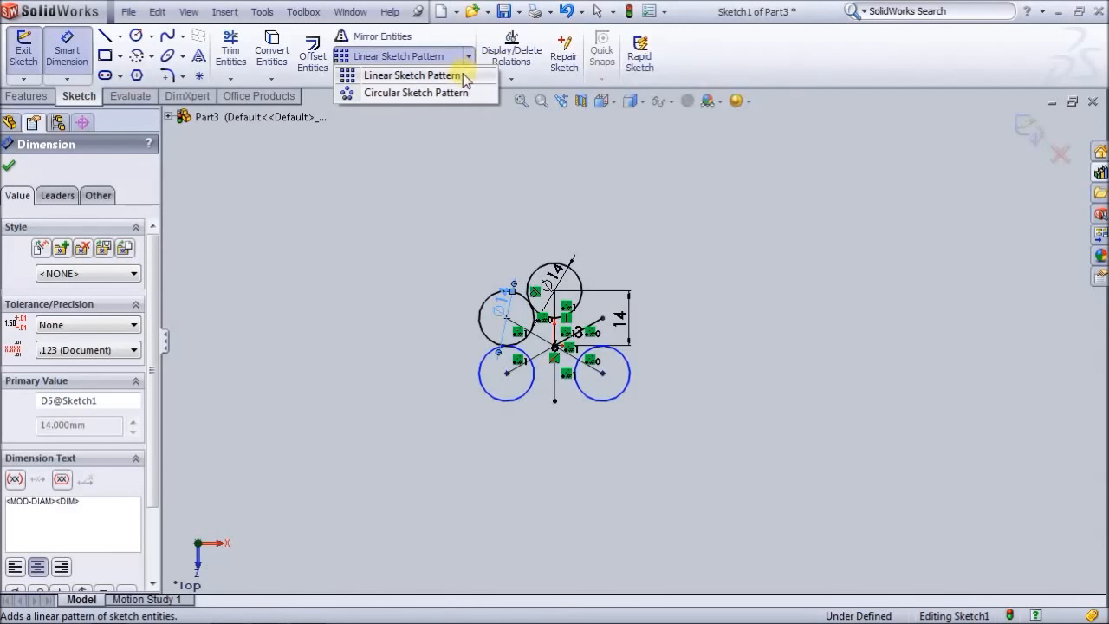
pyautogui.click(445, 94)
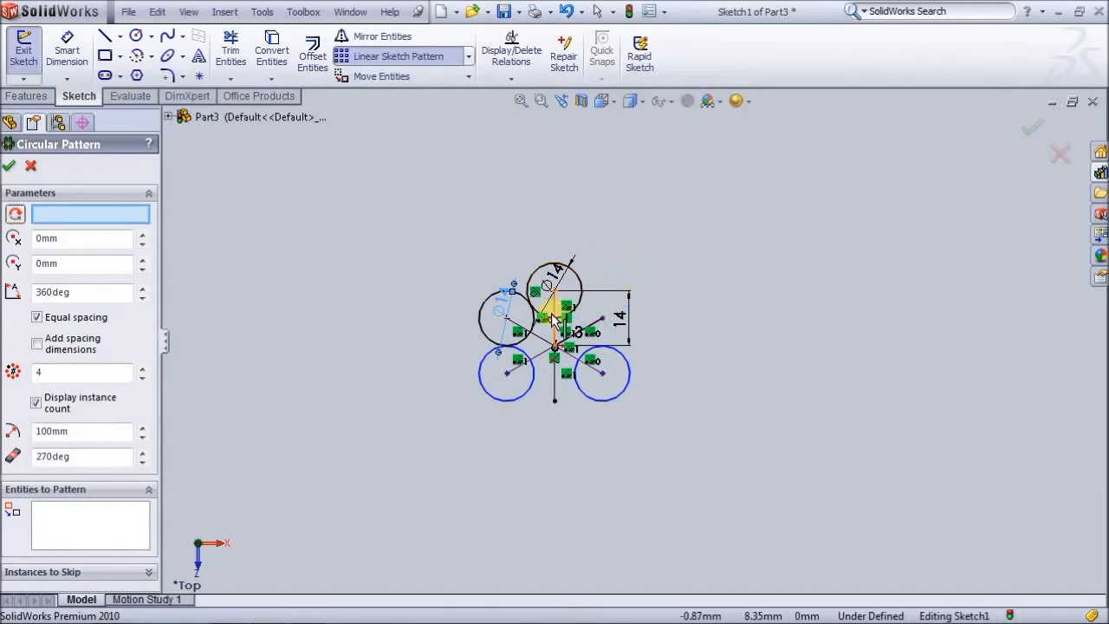
pyautogui.click(95, 519)
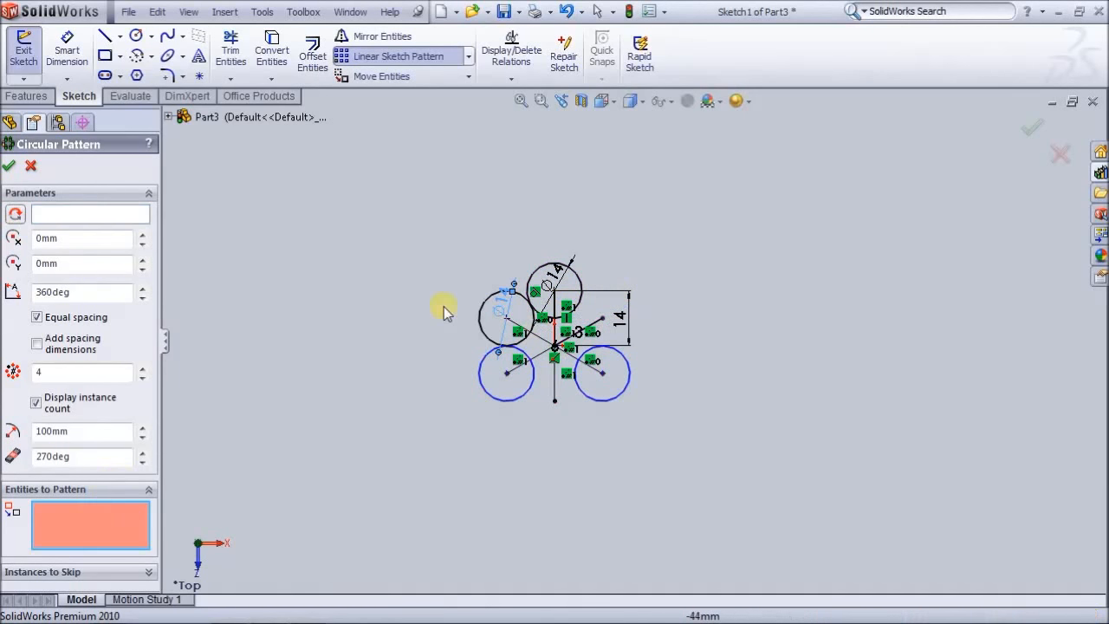
pyautogui.click(487, 310)
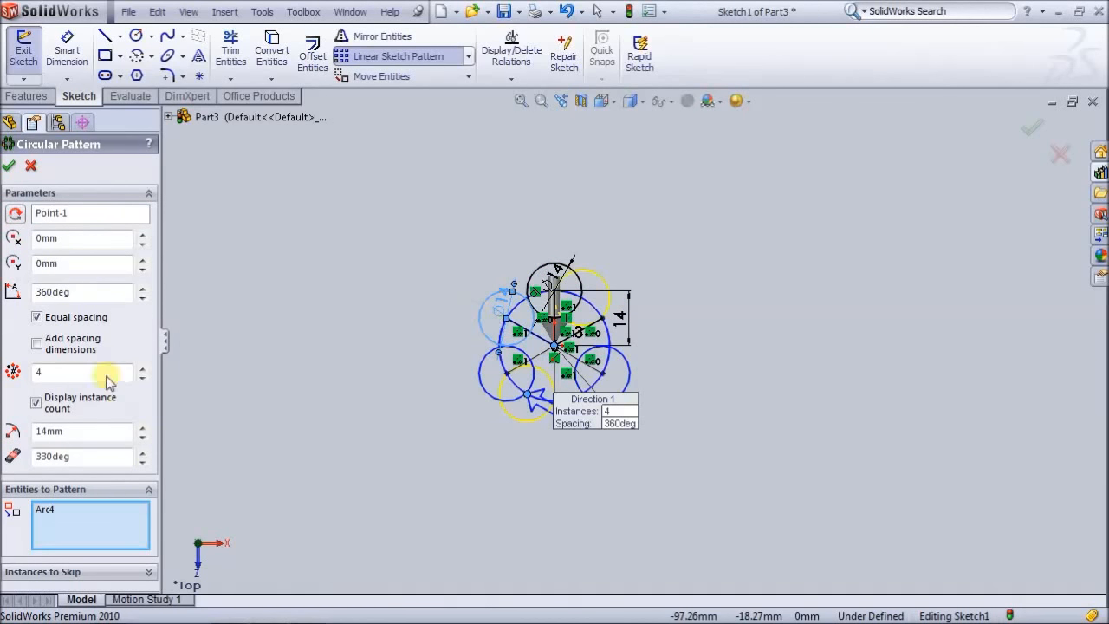
pyautogui.click(142, 377)
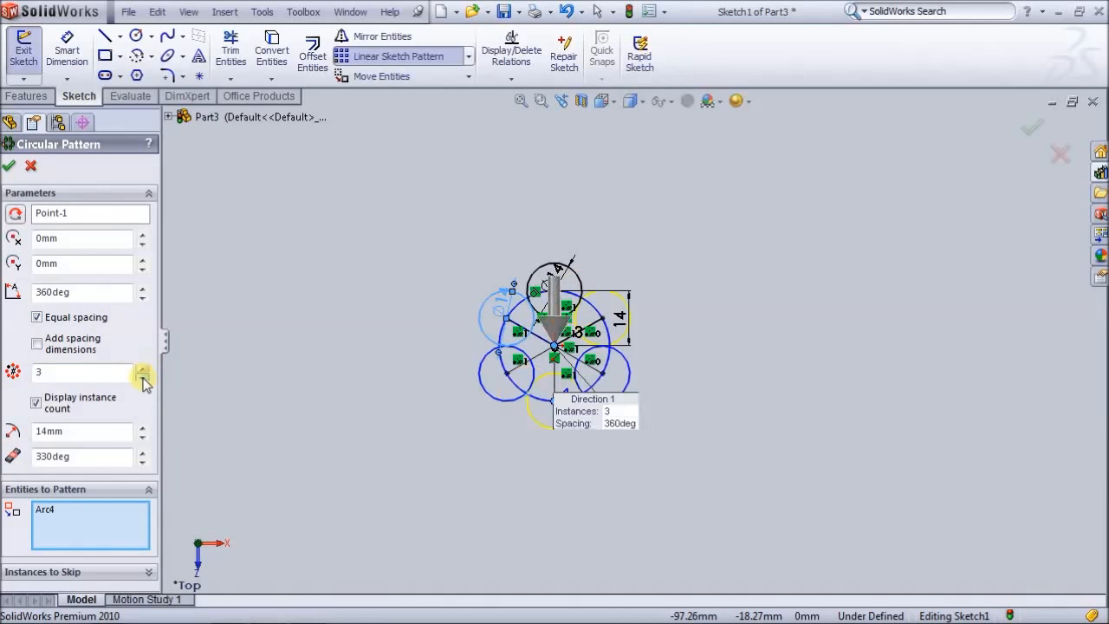
pyautogui.click(10, 166)
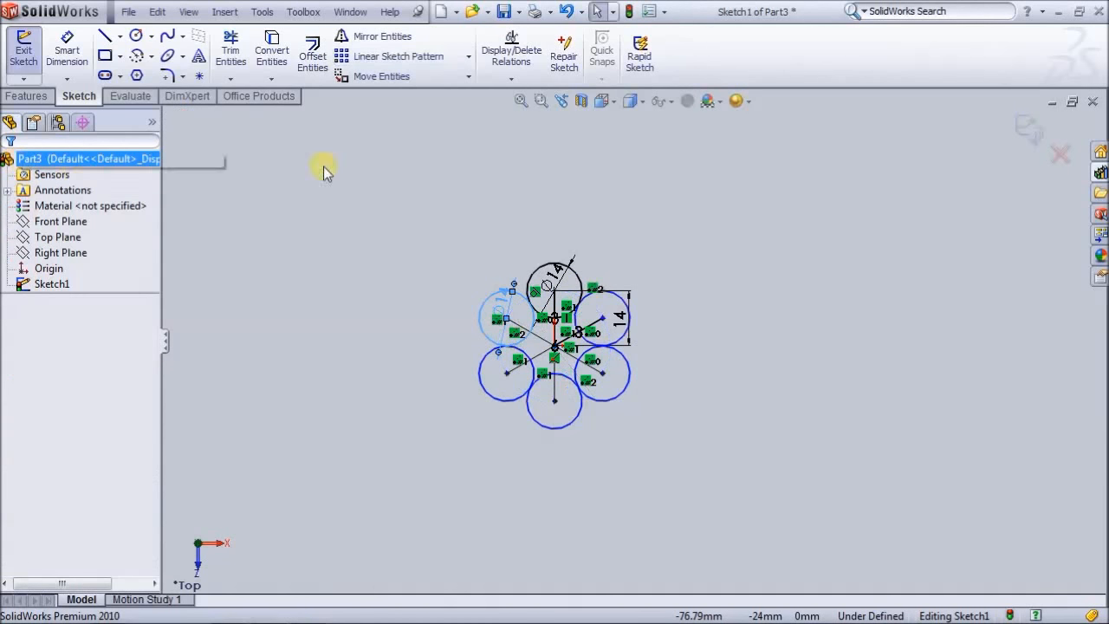
# - Trim away the outer arcs of the upper-left, upper-right and bottom circles using Trim to closest
pyautogui.click(541, 101)
pyautogui.moveTo(407, 212); pyautogui.dragTo(725, 459)
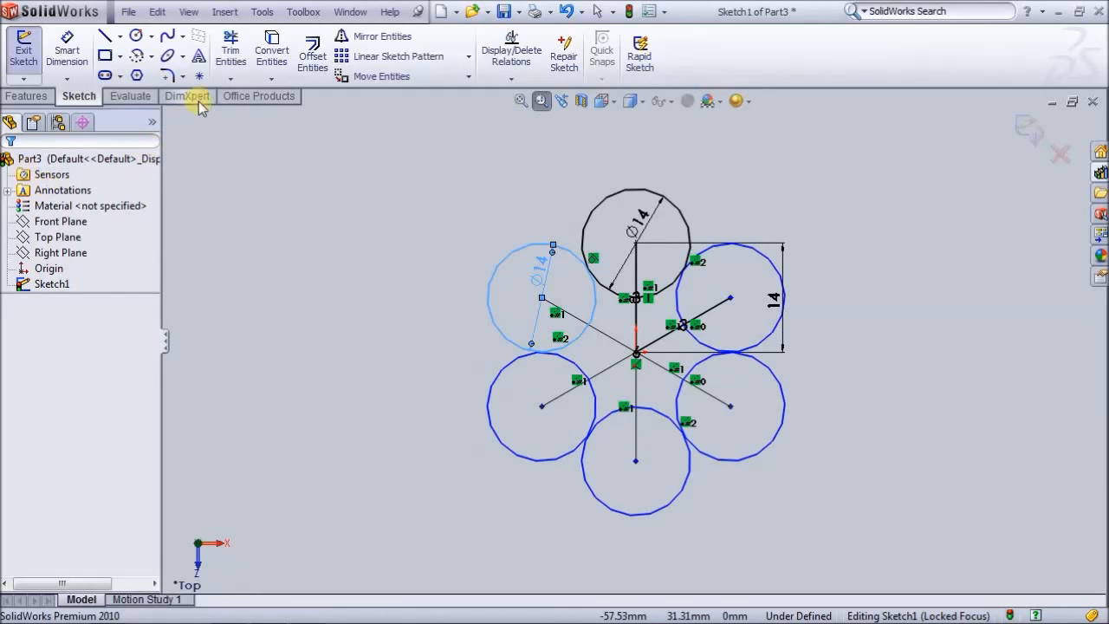
pyautogui.click(230, 55)
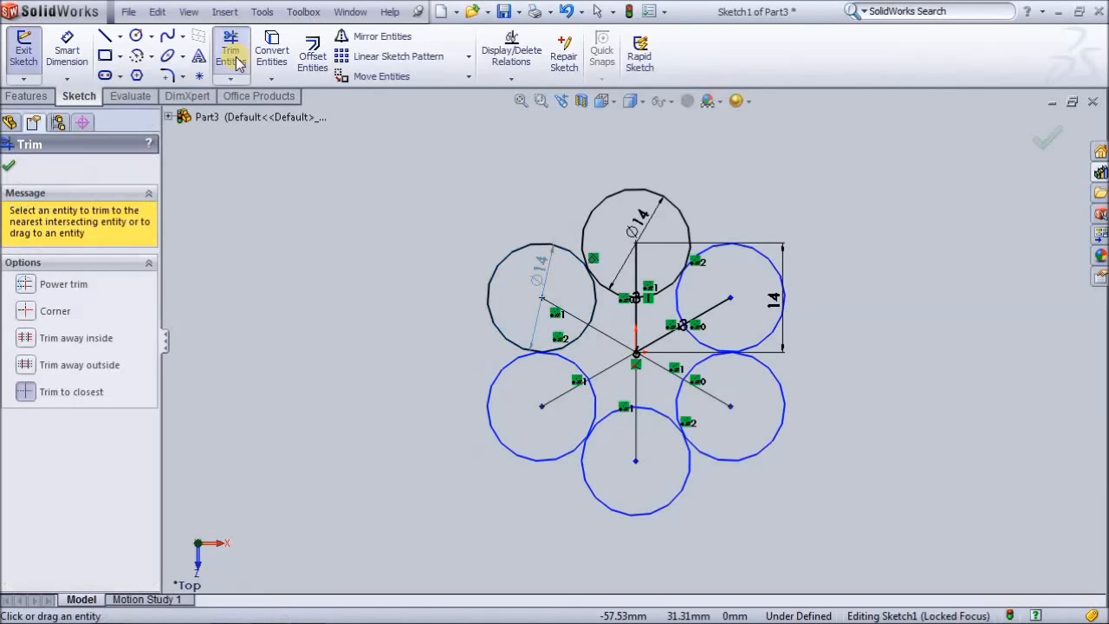
pyautogui.click(27, 392)
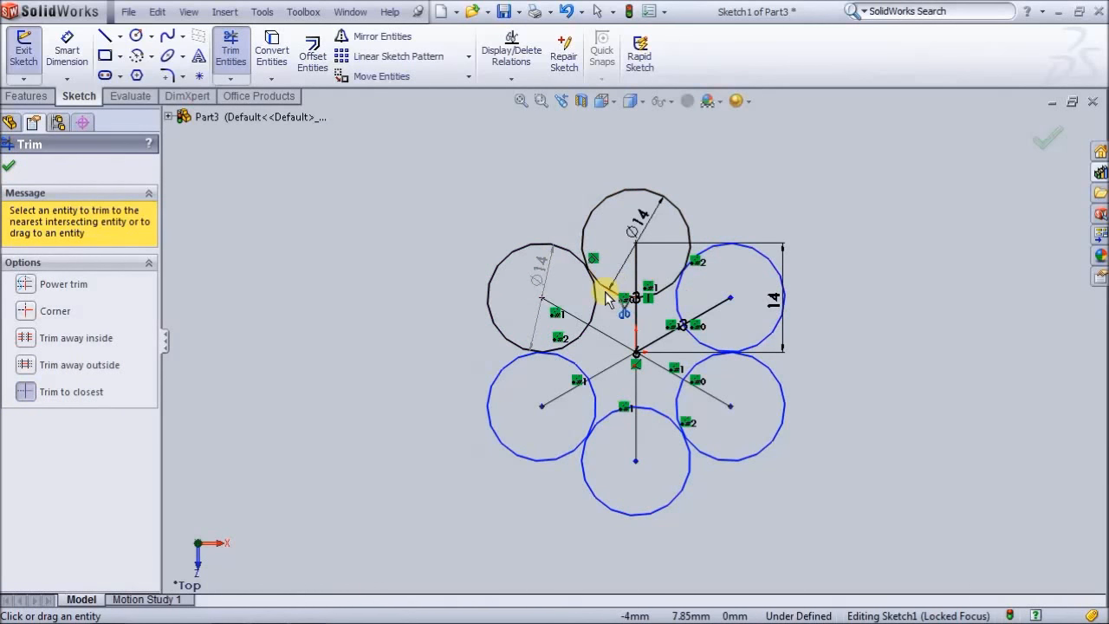
pyautogui.click(522, 247)
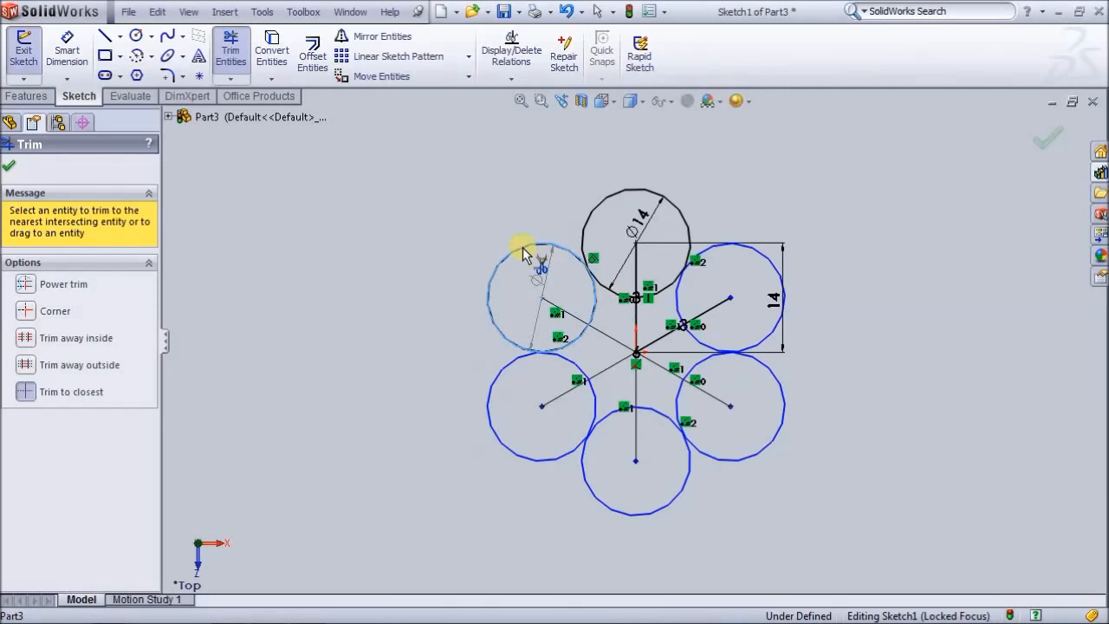
pyautogui.click(760, 253)
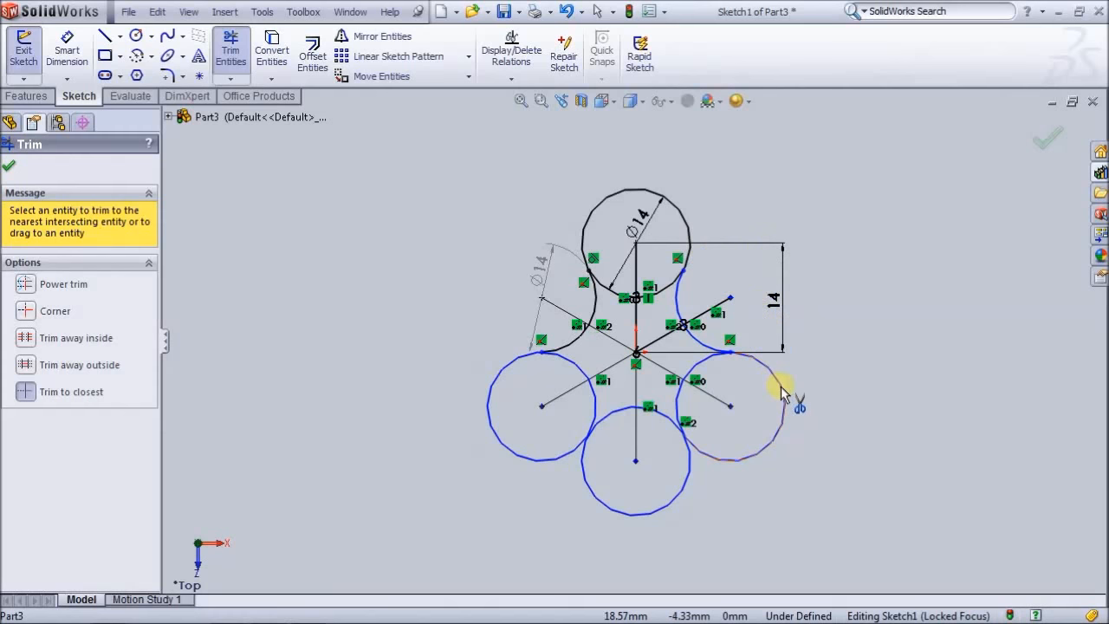
pyautogui.click(671, 510)
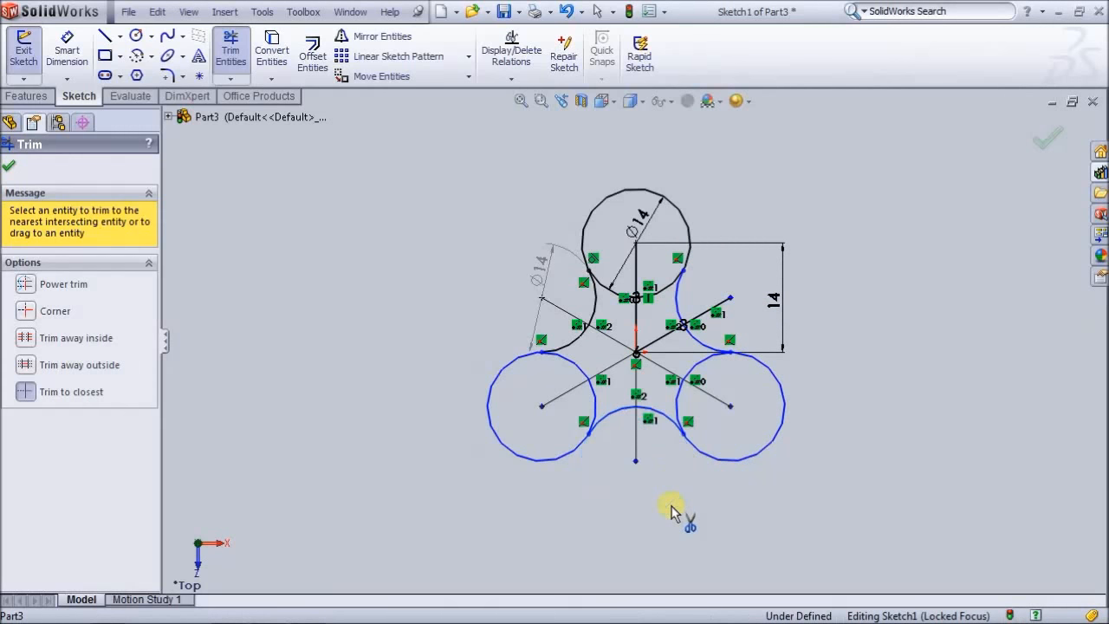
# - Trim away the inner arcs of the top, lower-left and lower-right circles to leave one three-lobed outline, and finish trimming
pyautogui.click(594, 397)
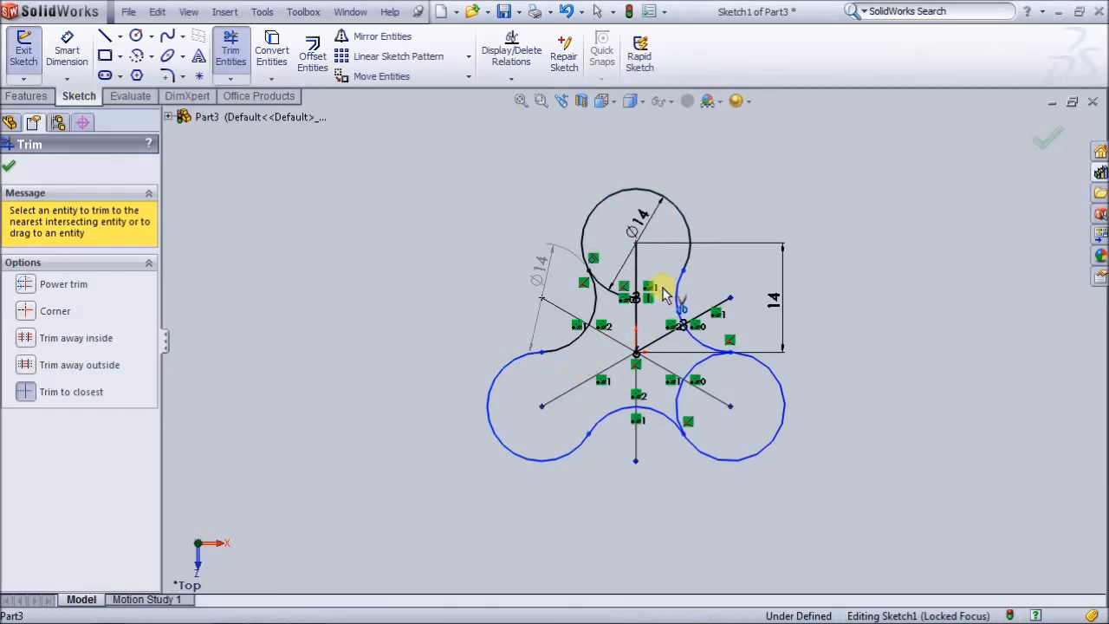
pyautogui.click(632, 296)
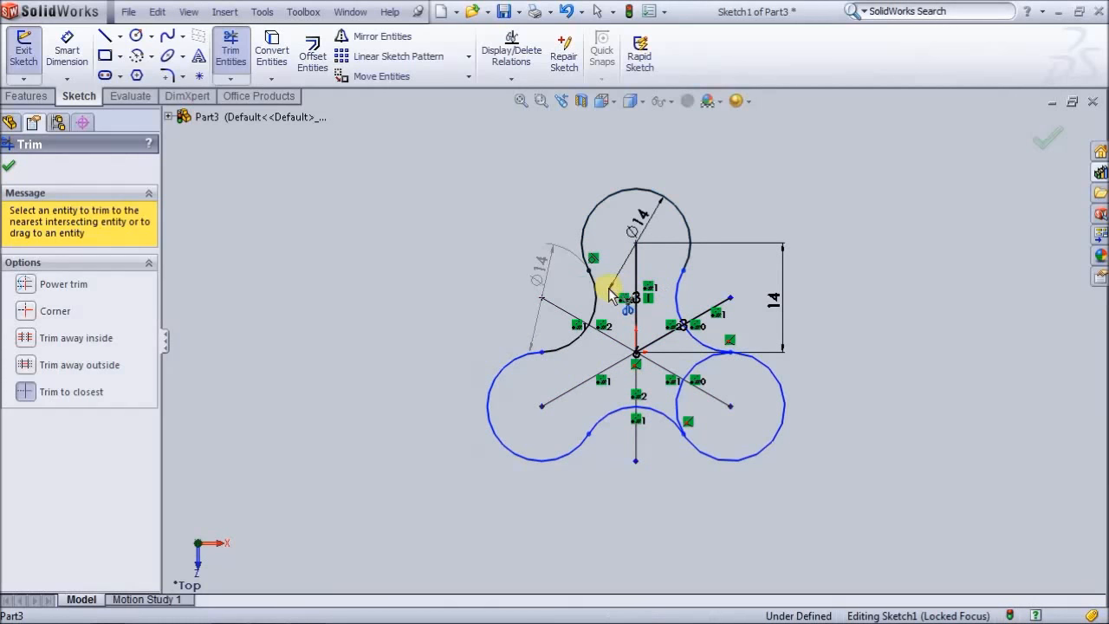
pyautogui.click(701, 366)
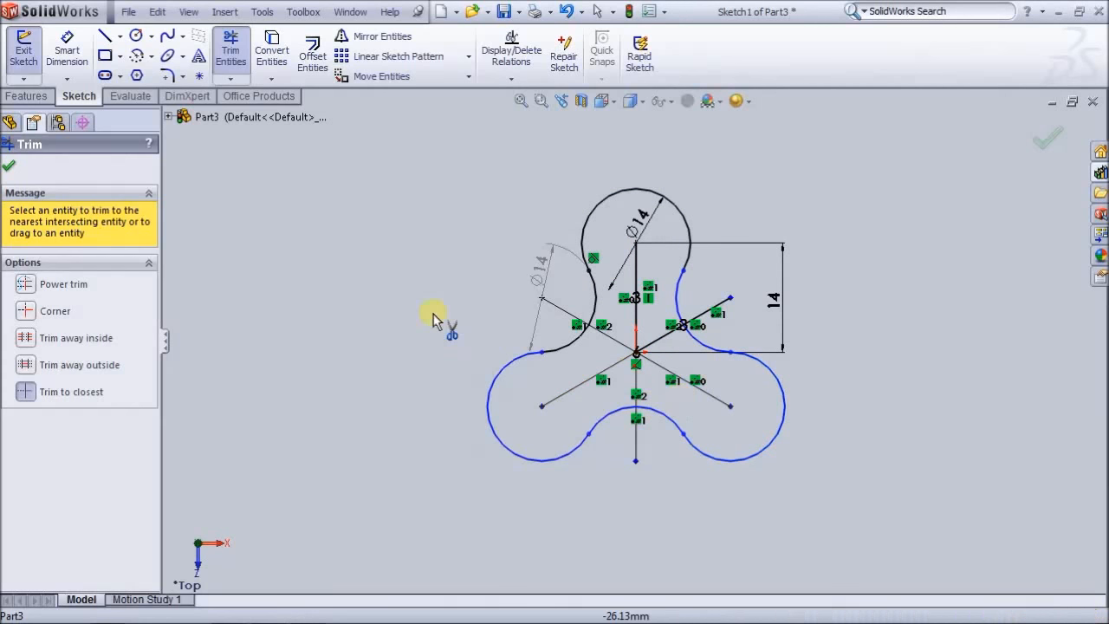
pyautogui.click(10, 168)
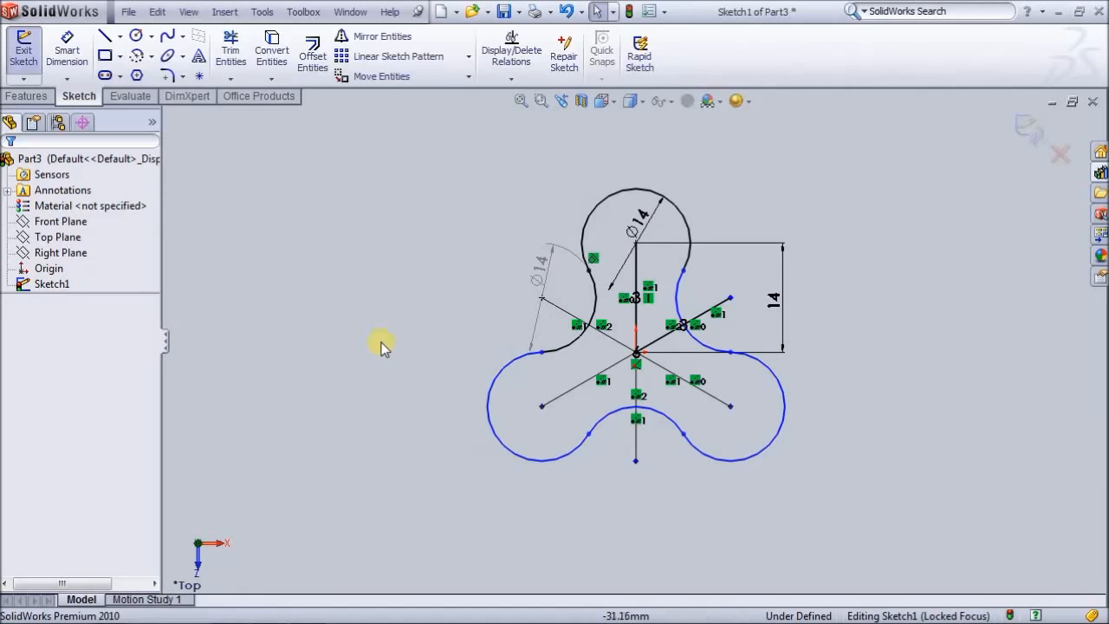
# - Extrude the closed three-lobed outer contour as a blind boss 3 mm deep
pyautogui.click(26, 95)
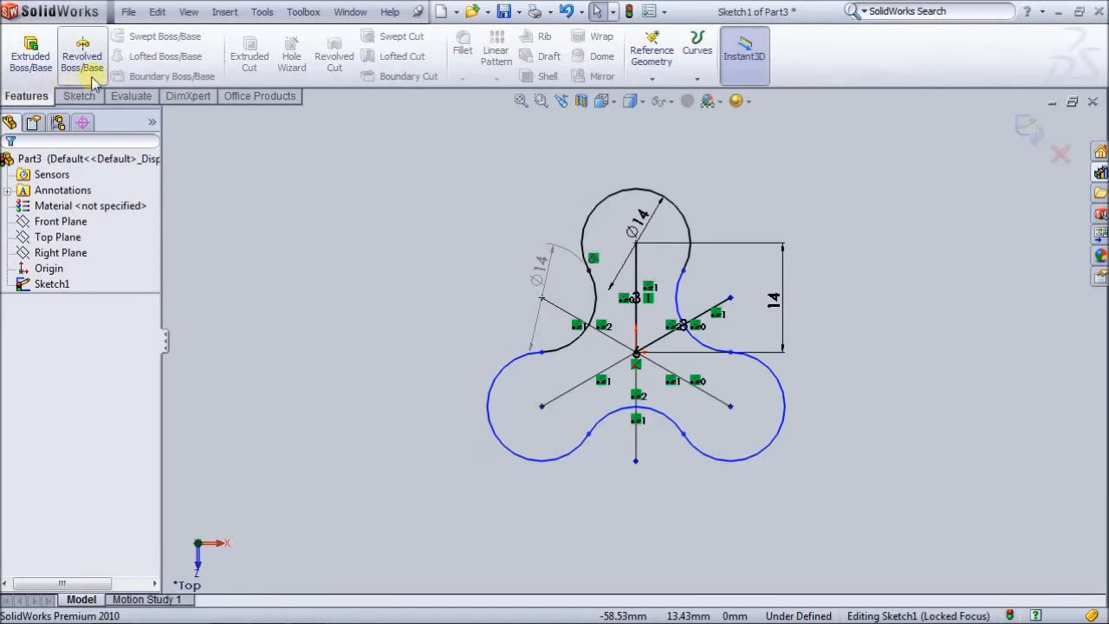
pyautogui.click(45, 74)
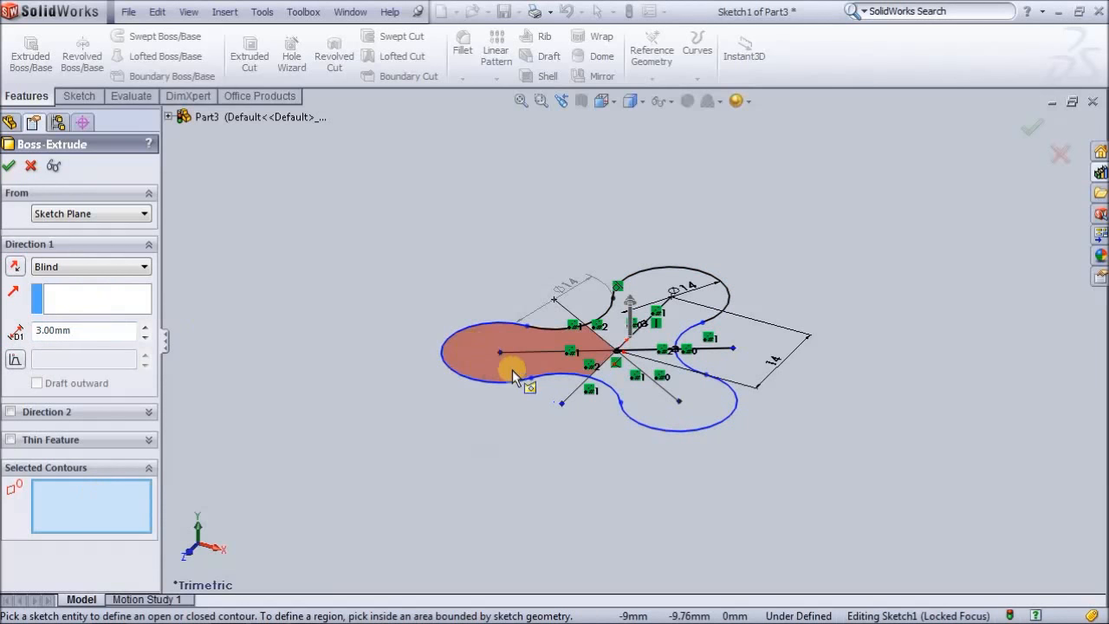
pyautogui.click(540, 377)
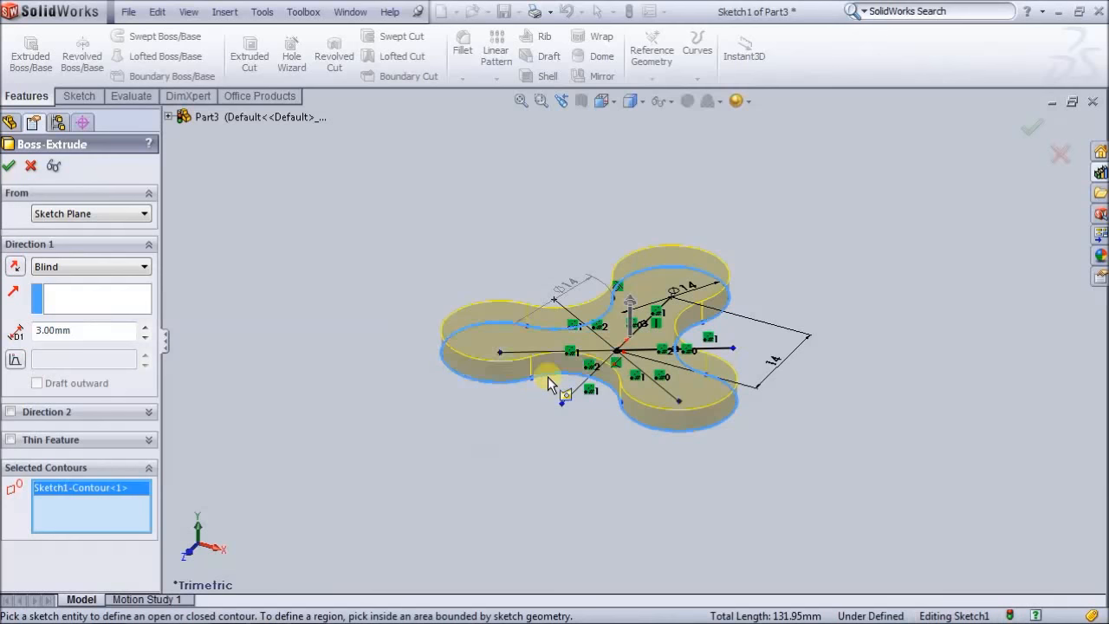
pyautogui.click(9, 169)
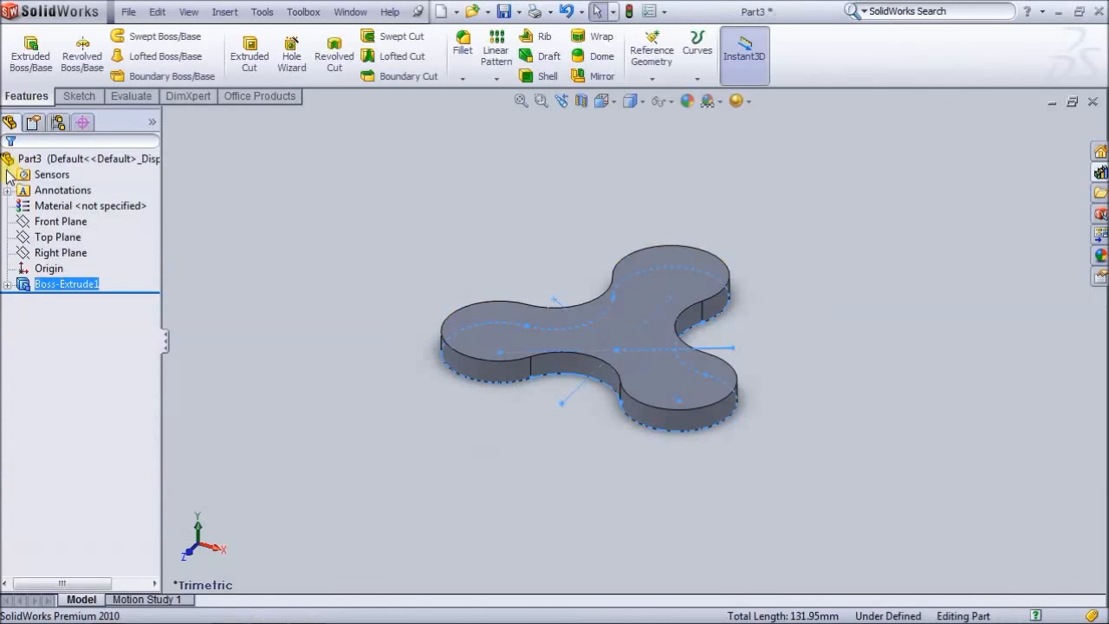
# - Examine the extruded three-lobed body from the top, in isometric view and rotated to show its side walls
pyautogui.click(459, 211)
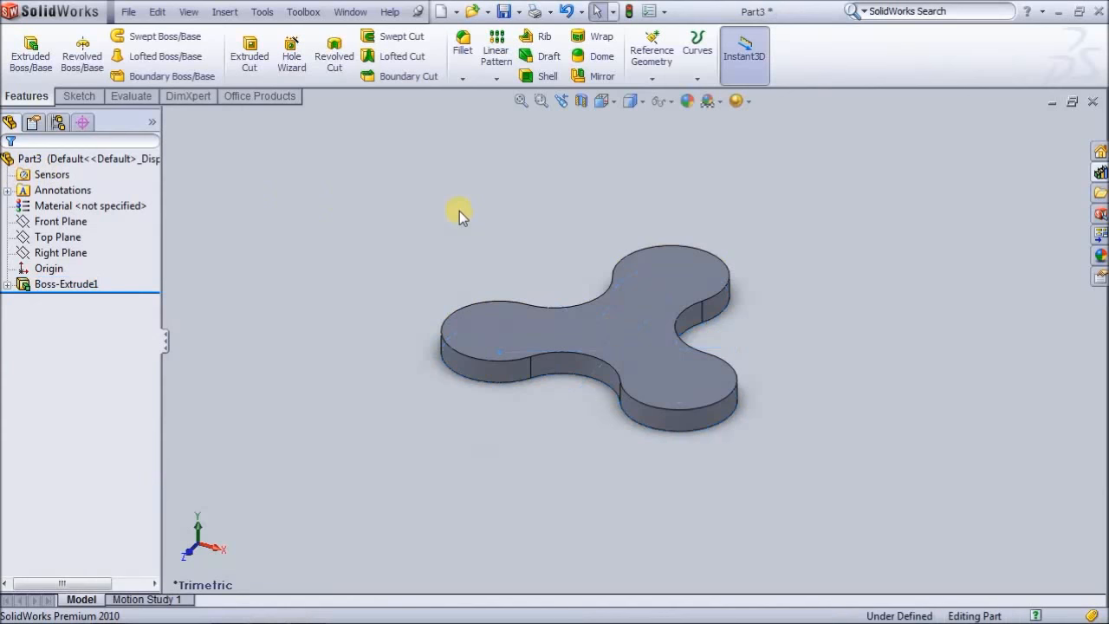
pyautogui.click(610, 104)
pyautogui.click(627, 122)
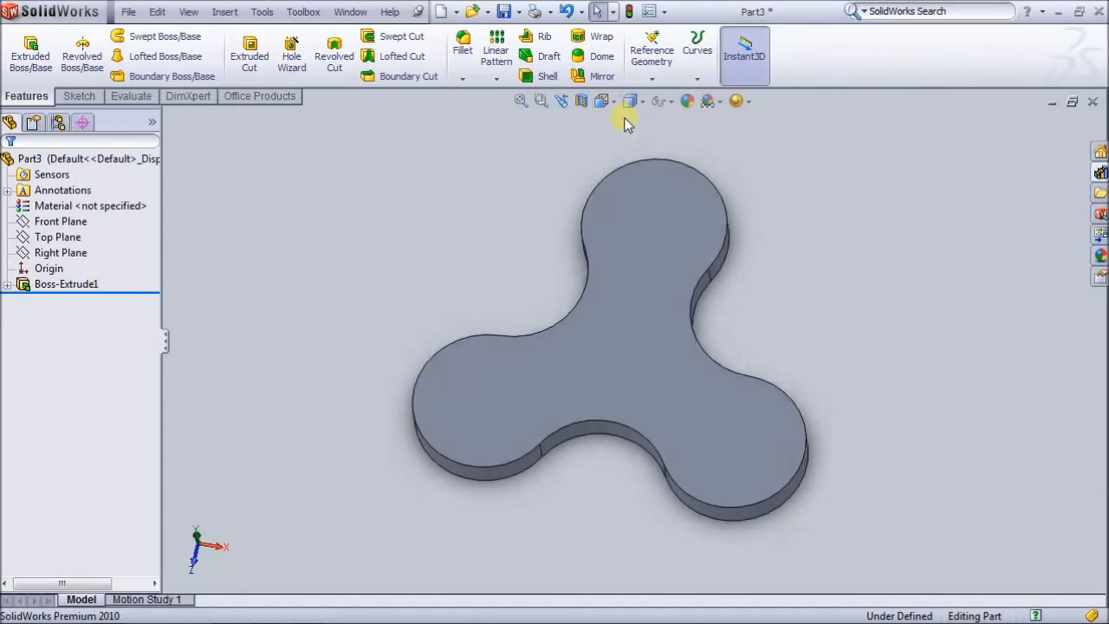
pyautogui.click(606, 103)
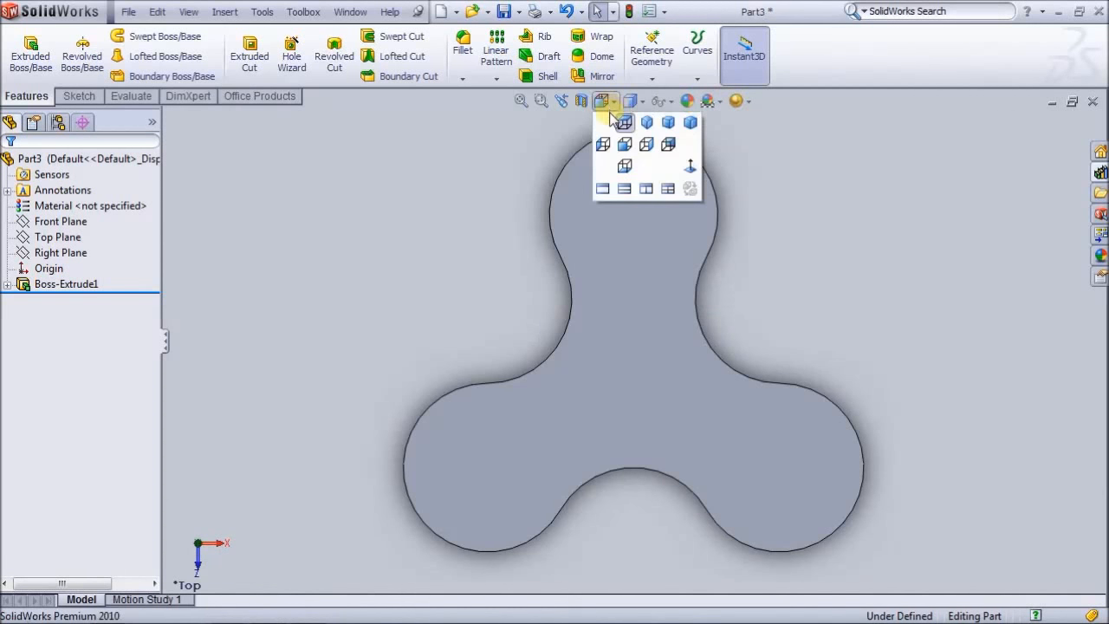
pyautogui.click(646, 122)
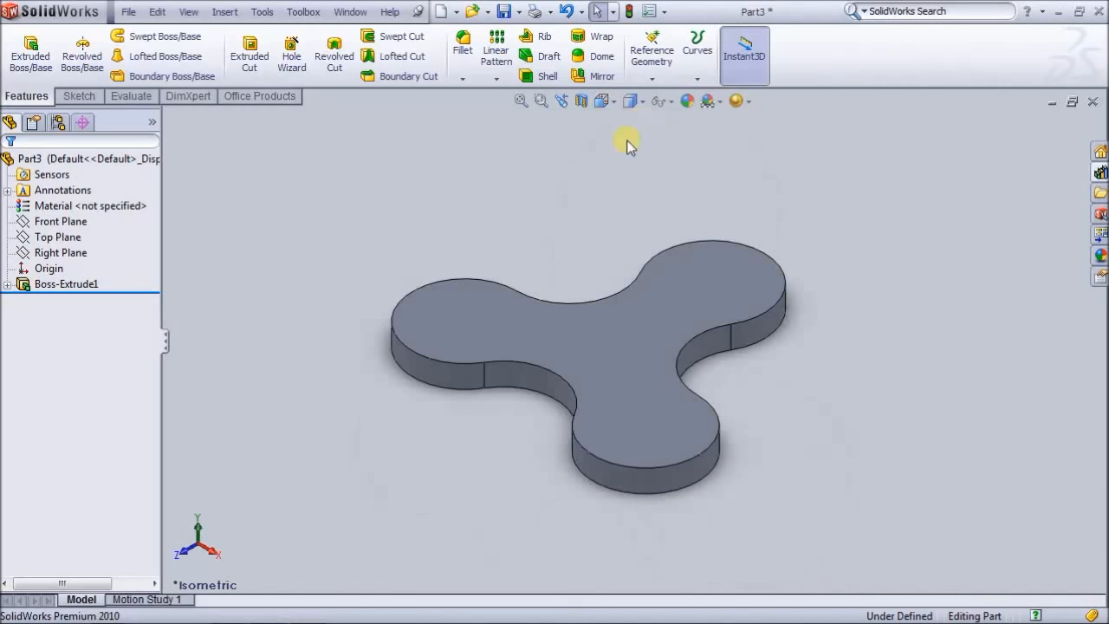
pyautogui.rightClick(576, 181)
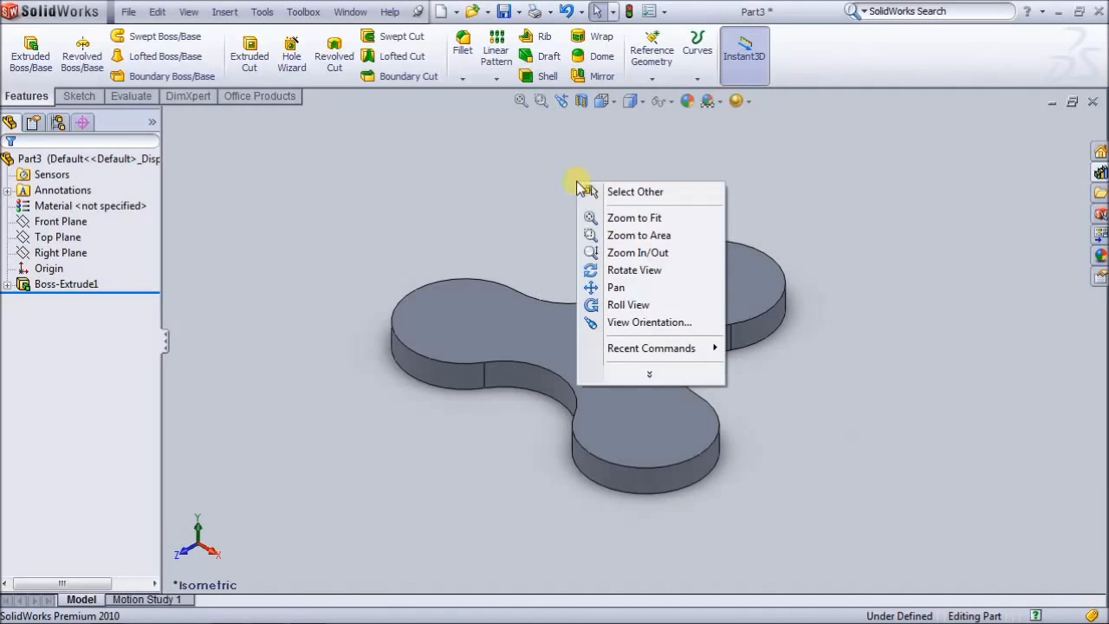
pyautogui.click(602, 269)
pyautogui.moveTo(530, 224); pyautogui.dragTo(562, 218)
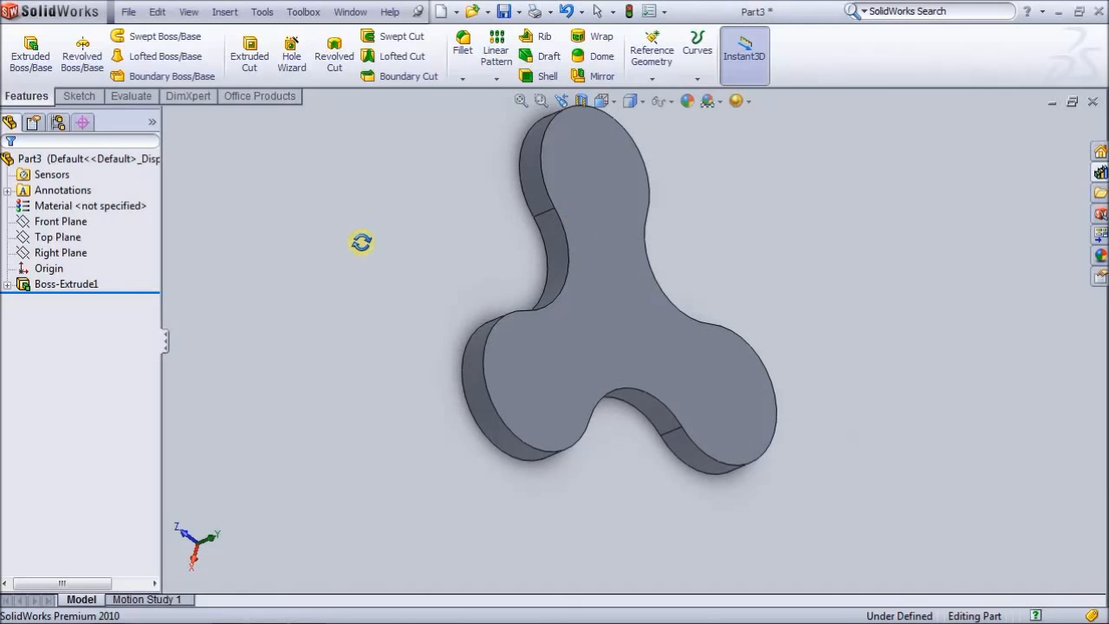
pyautogui.rightClick(361, 243)
pyautogui.click(271, 139)
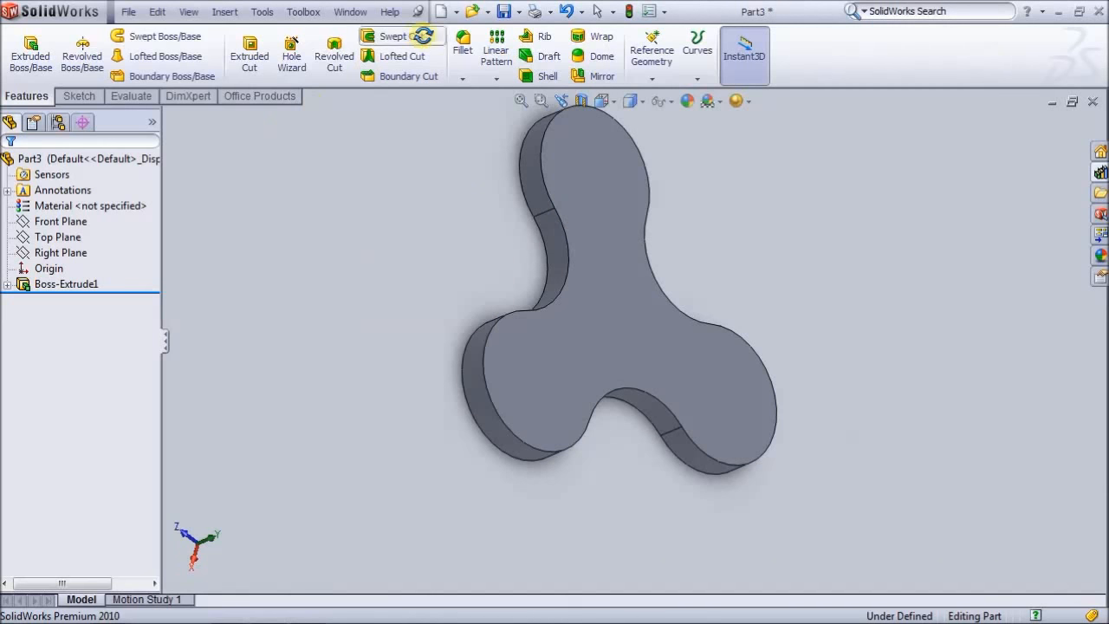
# - Fillet the upper and lower outline edges of the three-lobed body with a constant radius of 1.5 mm and tangent propagation
pyautogui.click(463, 47)
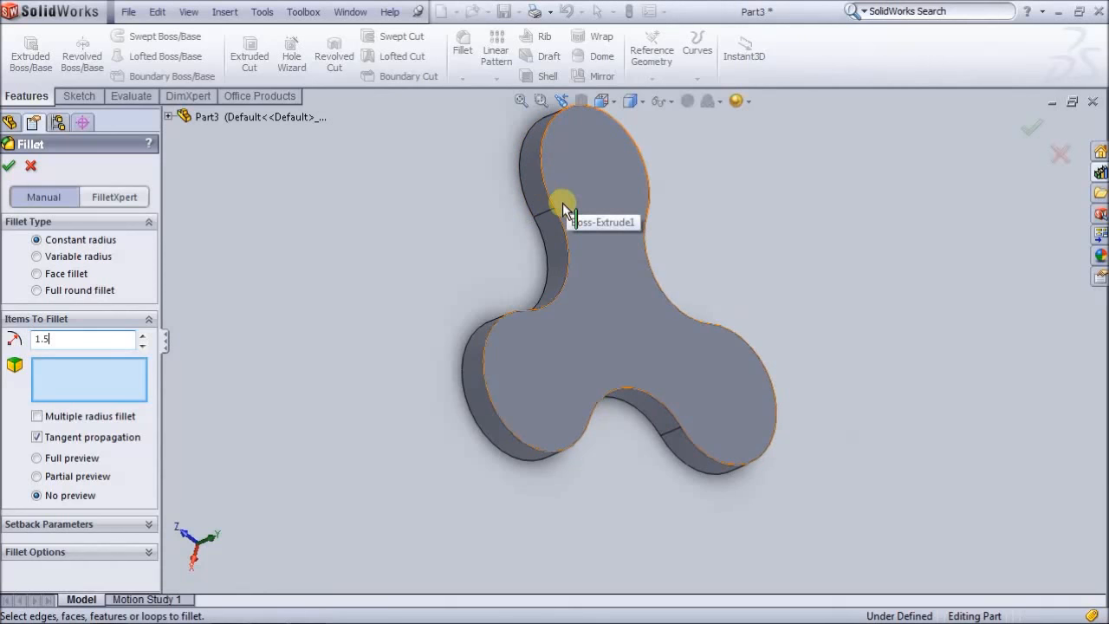
pyautogui.click(566, 227)
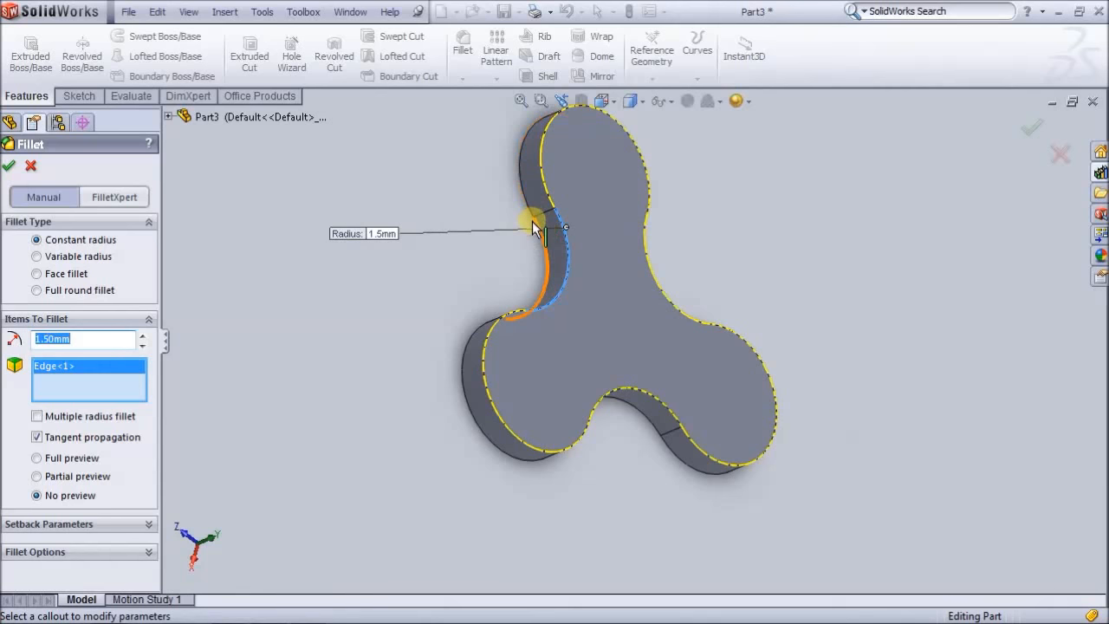
pyautogui.click(536, 229)
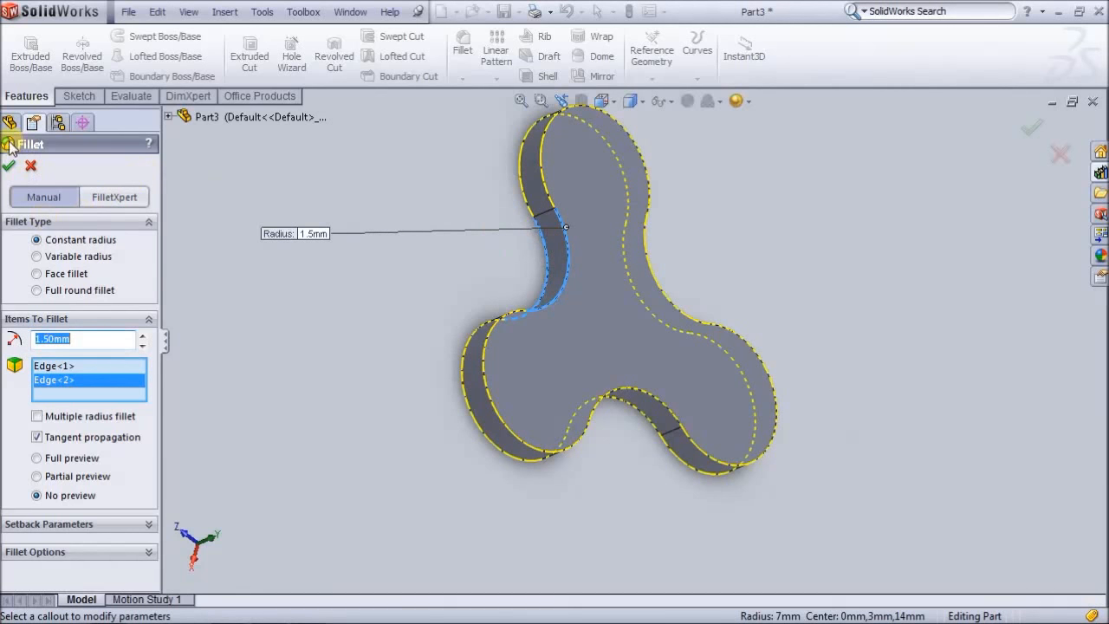
pyautogui.click(12, 168)
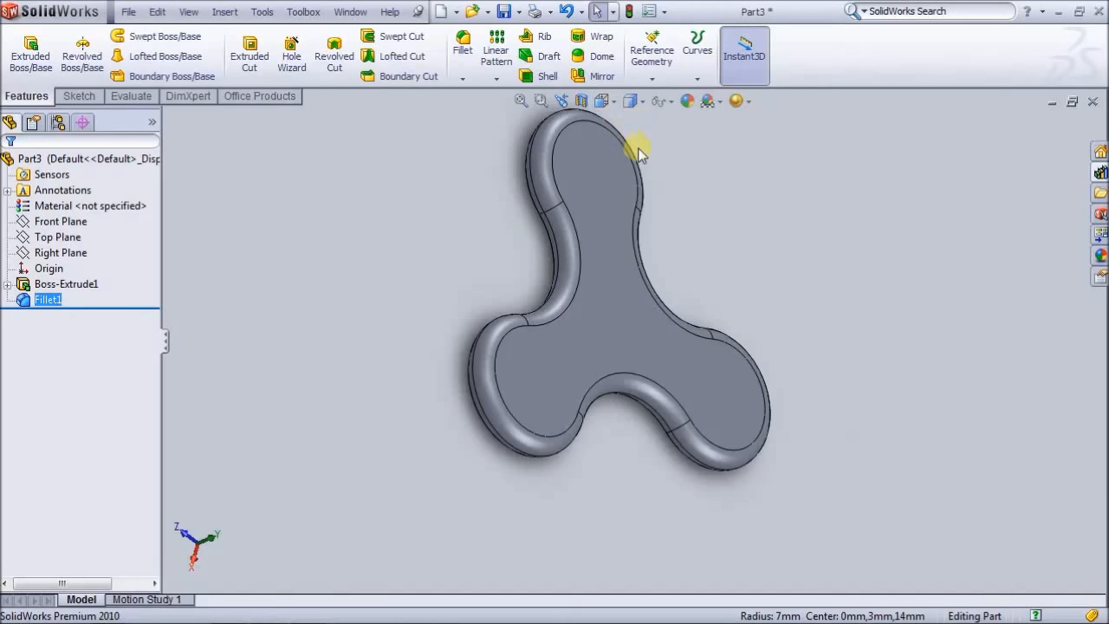
# - Start a sketch on the body's flat top face and draw a circle about 8.5 mm in diameter centred on the origin
pyautogui.click(601, 100)
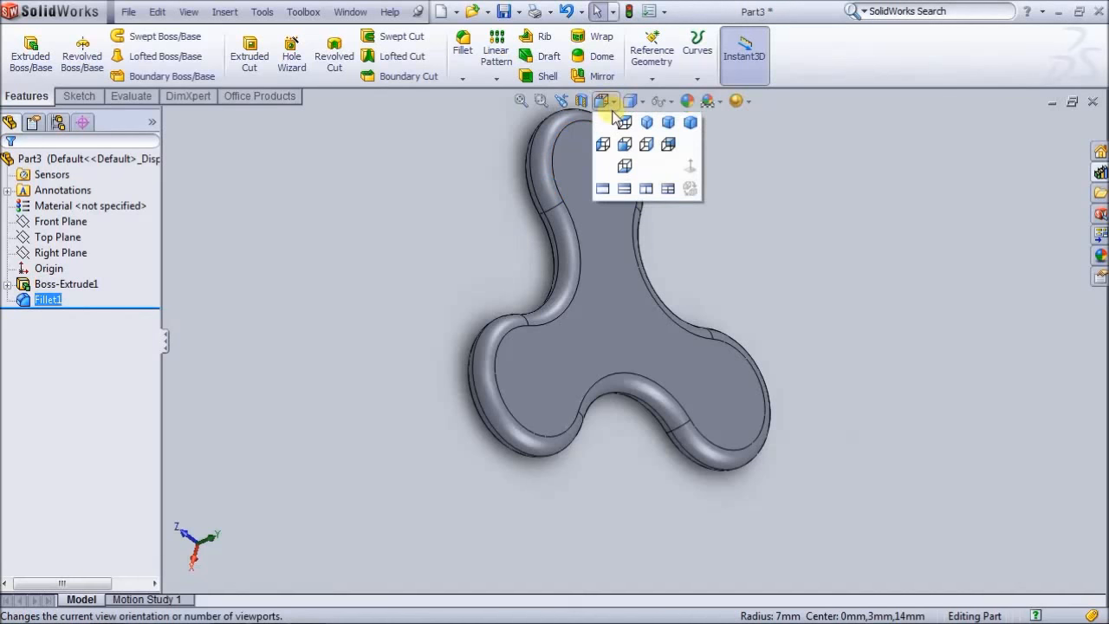
pyautogui.click(646, 124)
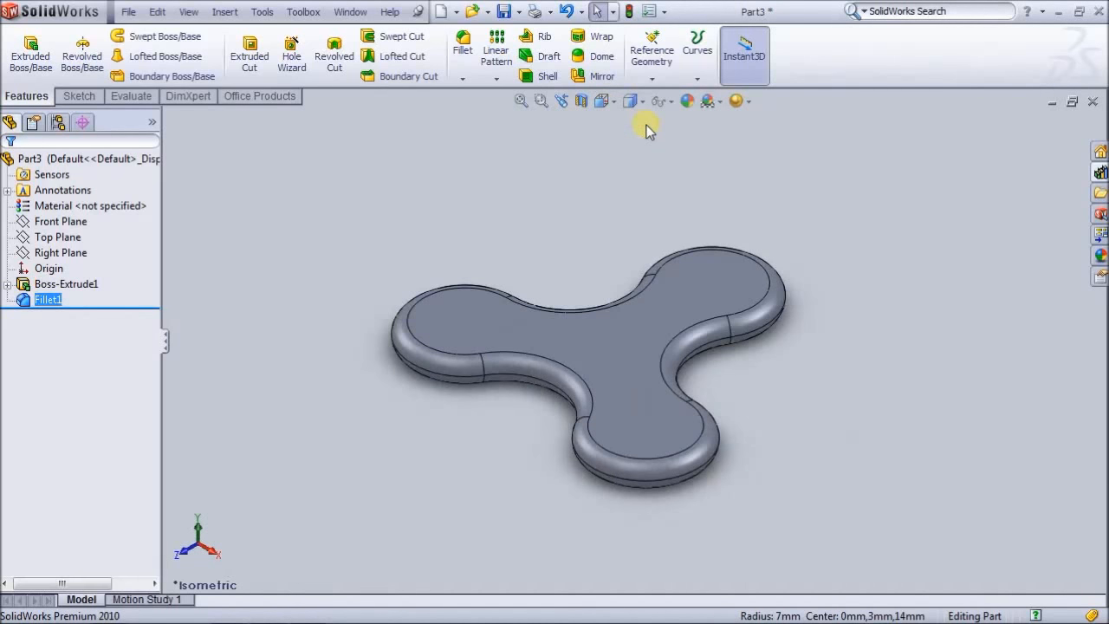
pyautogui.click(269, 213)
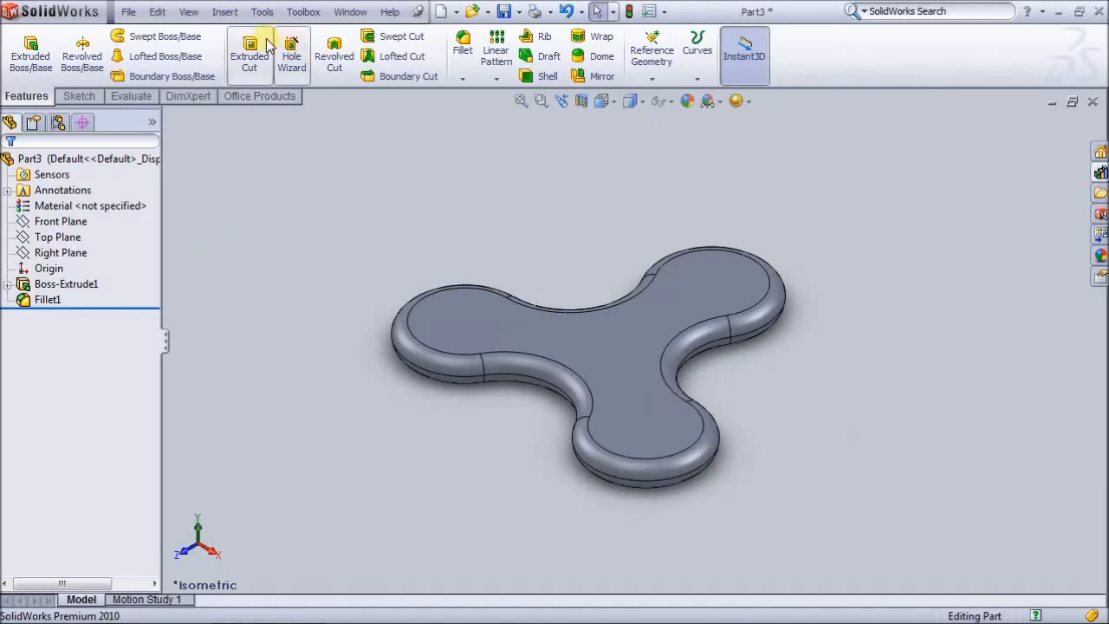
pyautogui.click(79, 95)
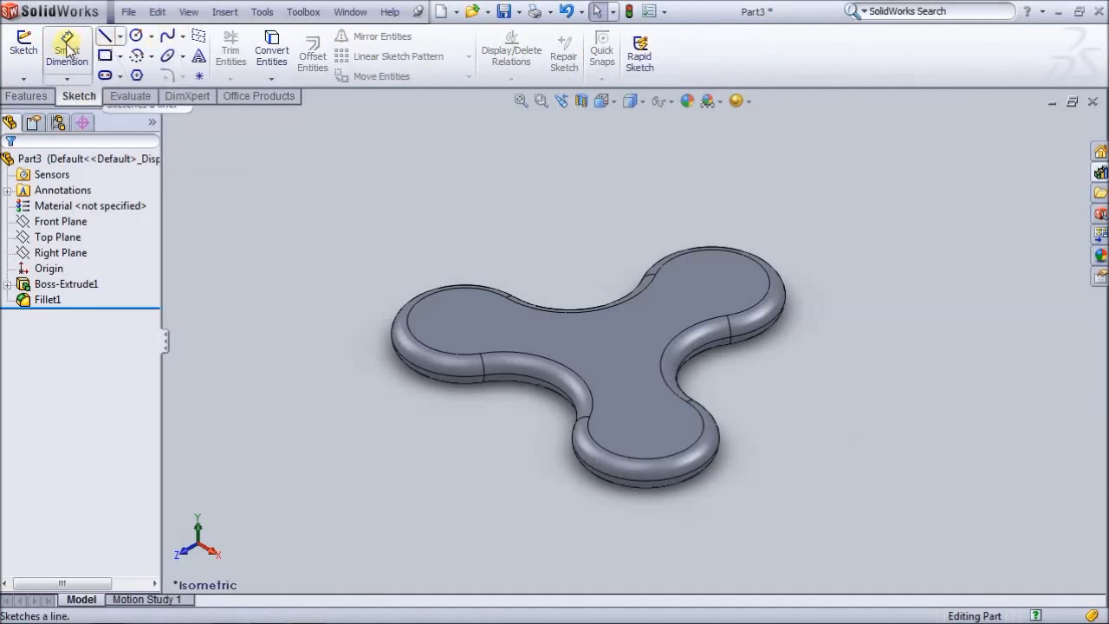
pyautogui.click(26, 45)
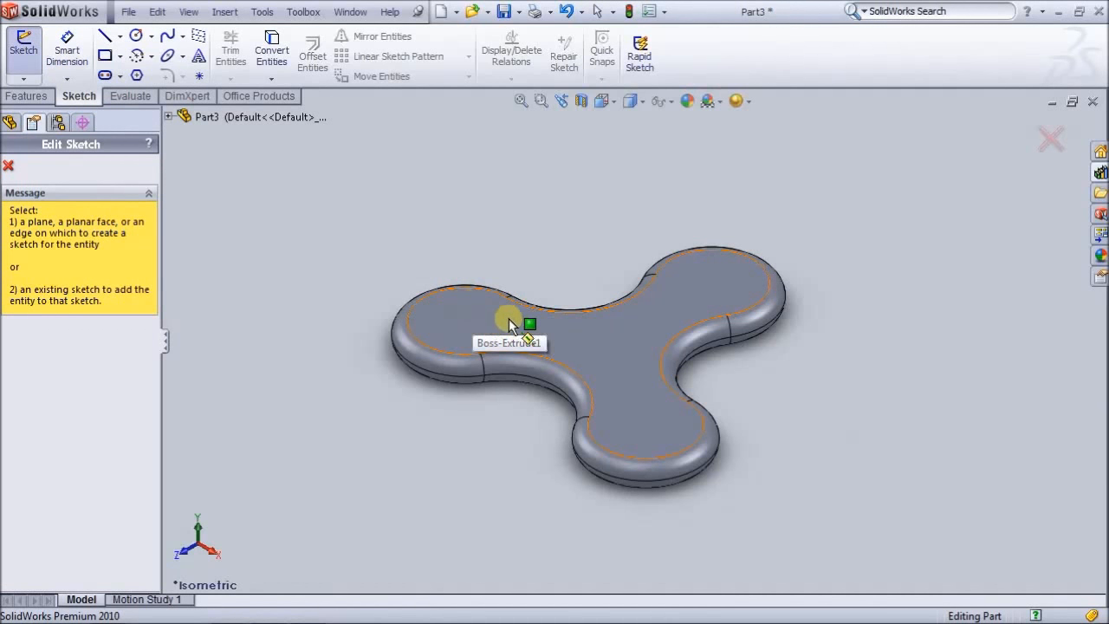
pyautogui.click(611, 352)
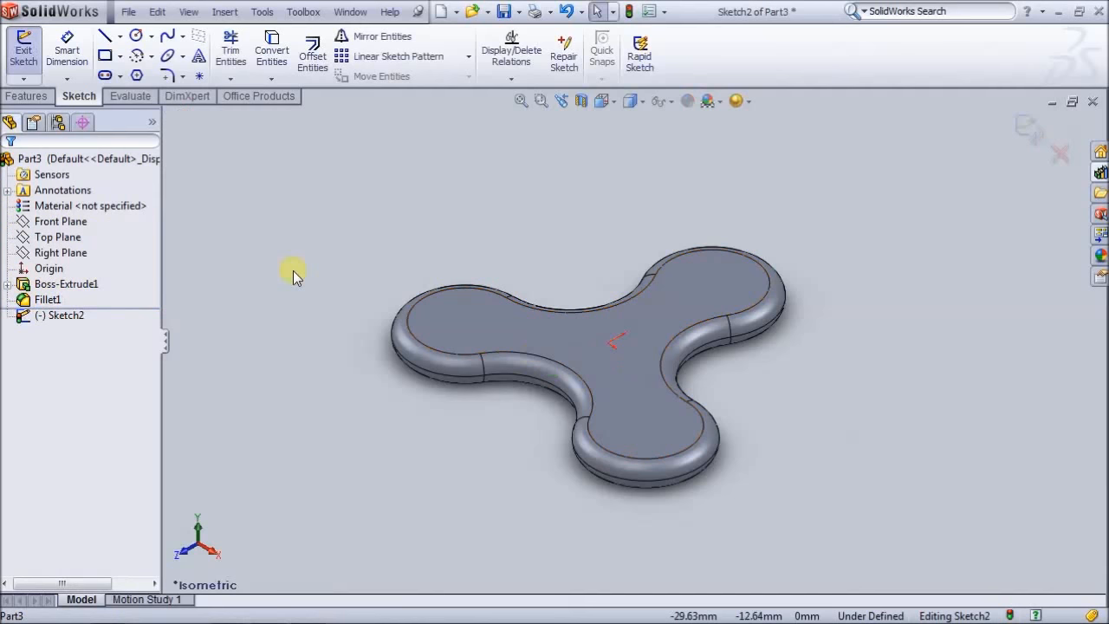
pyautogui.click(136, 38)
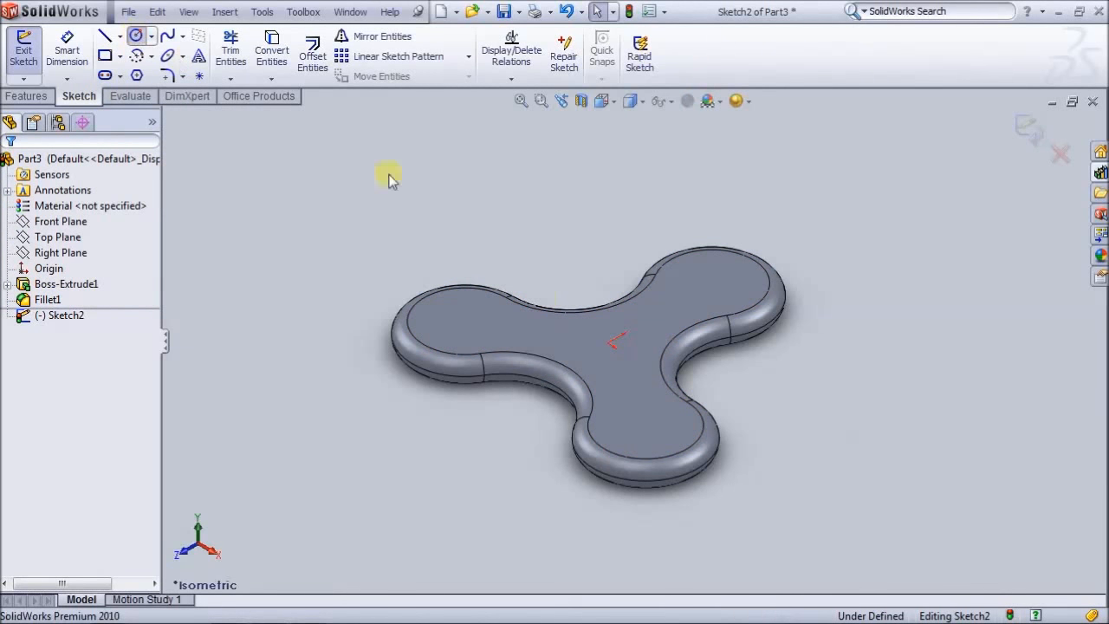
pyautogui.click(608, 343)
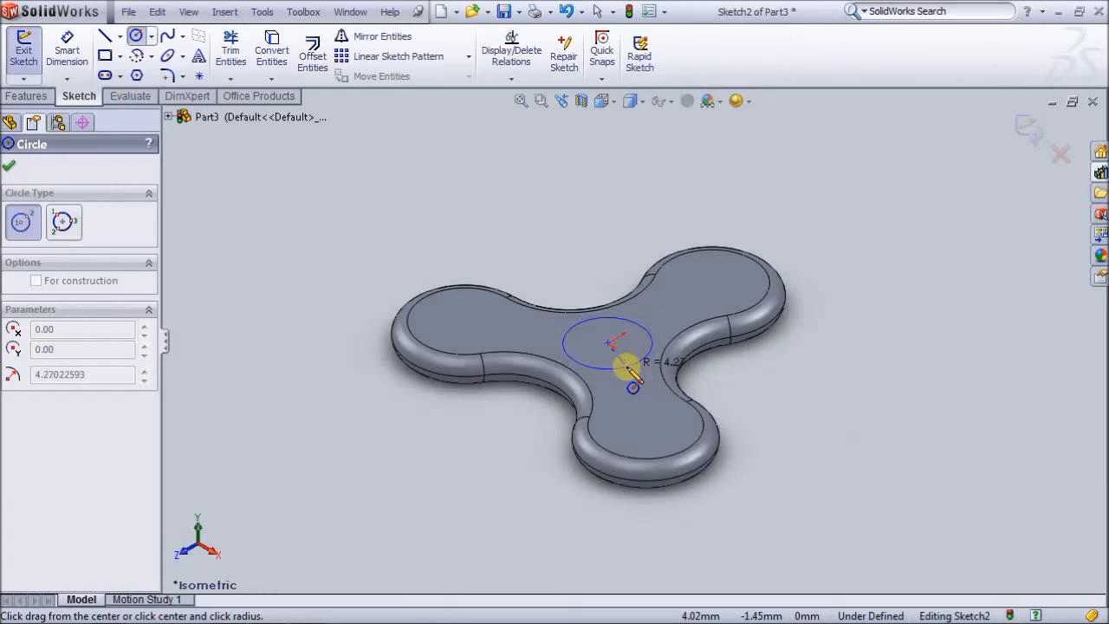
pyautogui.click(627, 368)
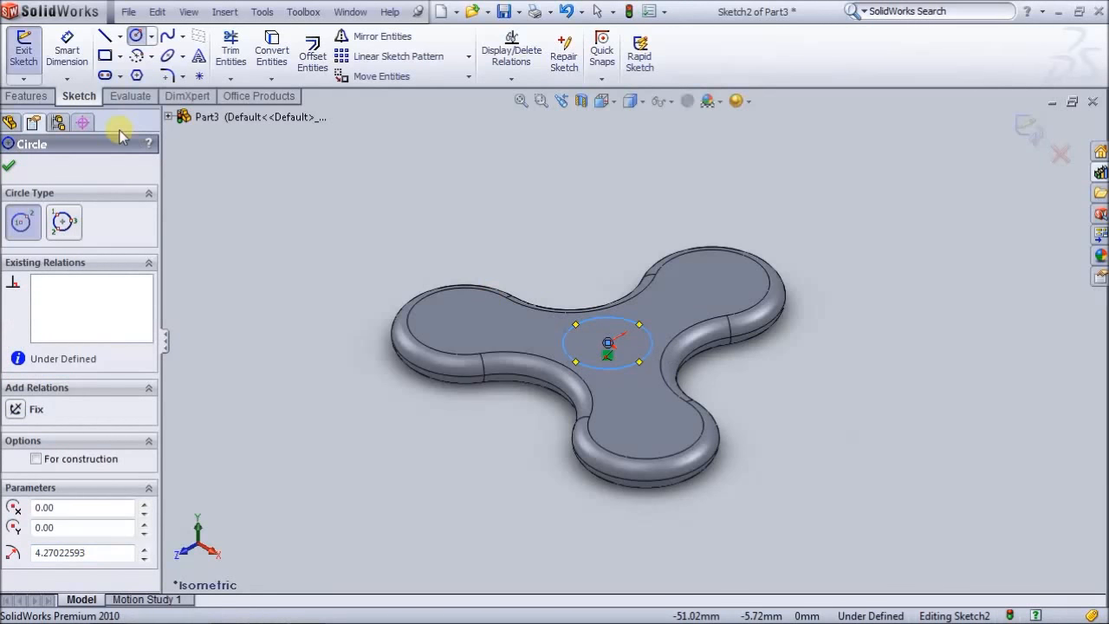
# - Dimension the central circle's diameter as 8 mm and finish dimensioning
pyautogui.click(67, 50)
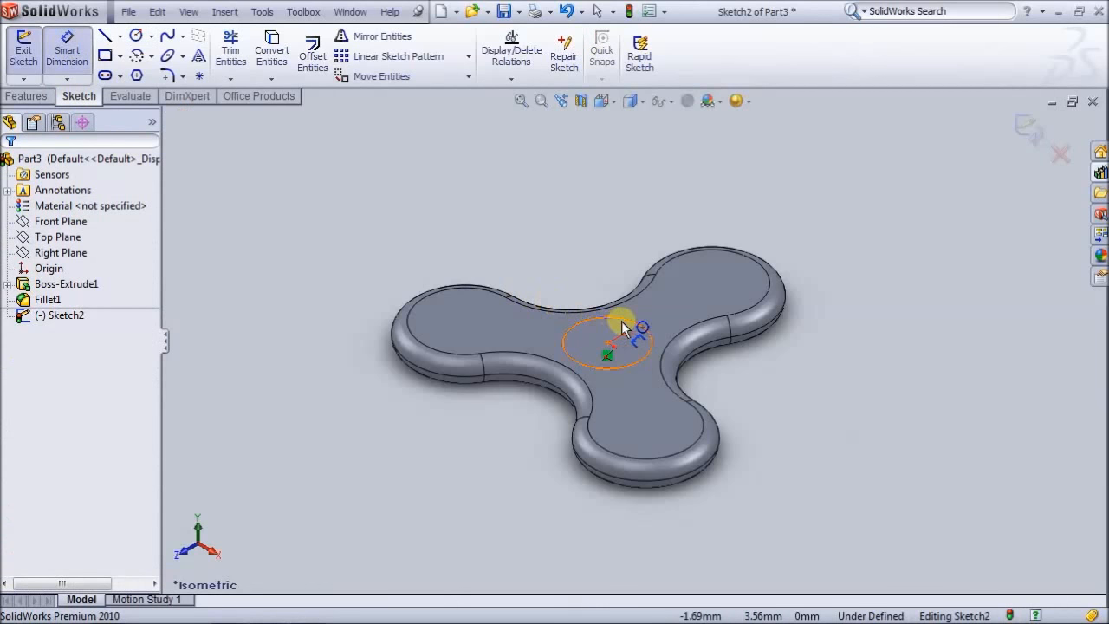
pyautogui.click(634, 345)
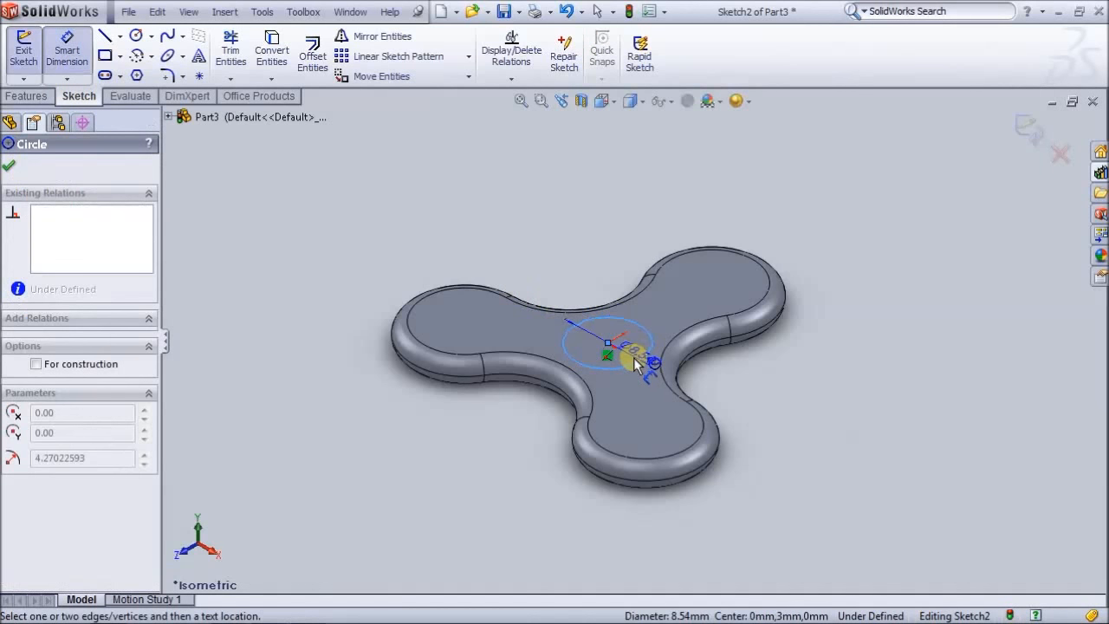
pyautogui.click(633, 346)
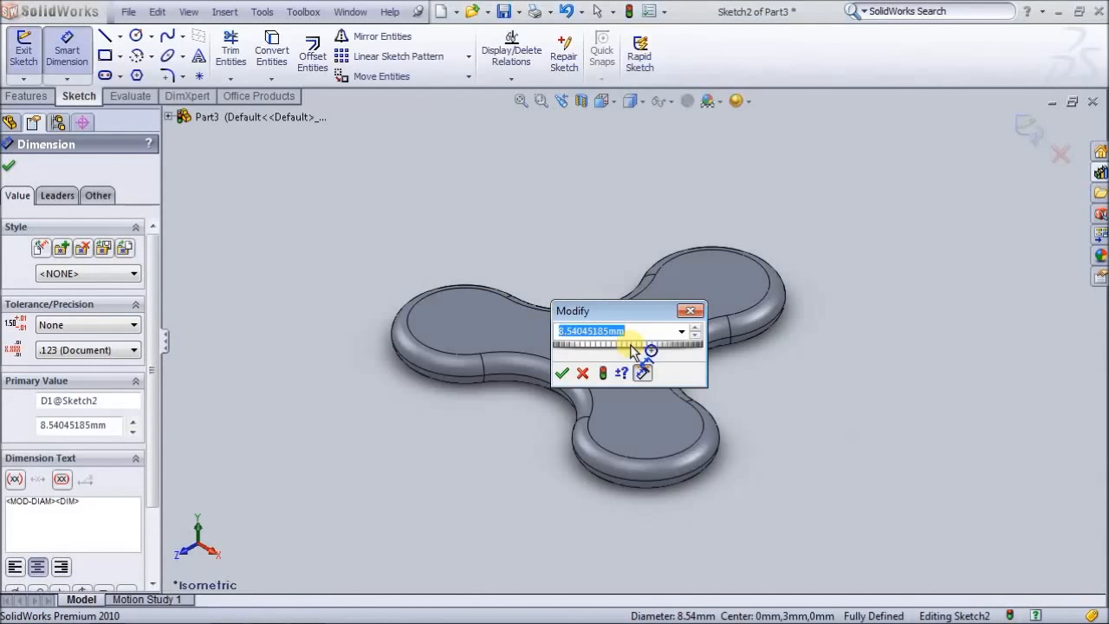
pyautogui.write('8')
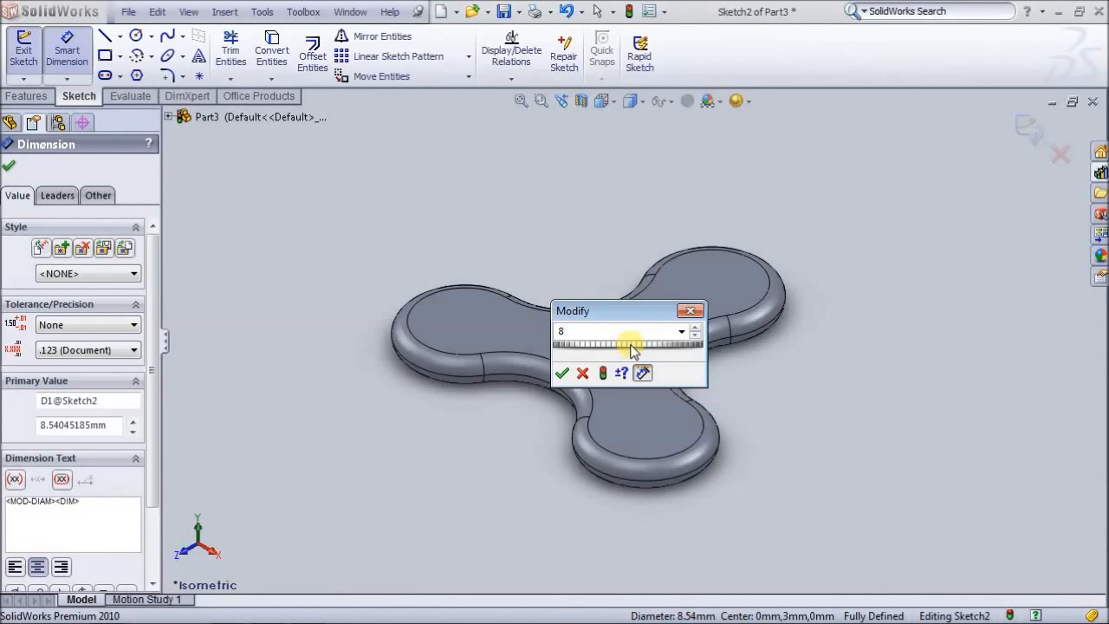
pyautogui.press('Return')
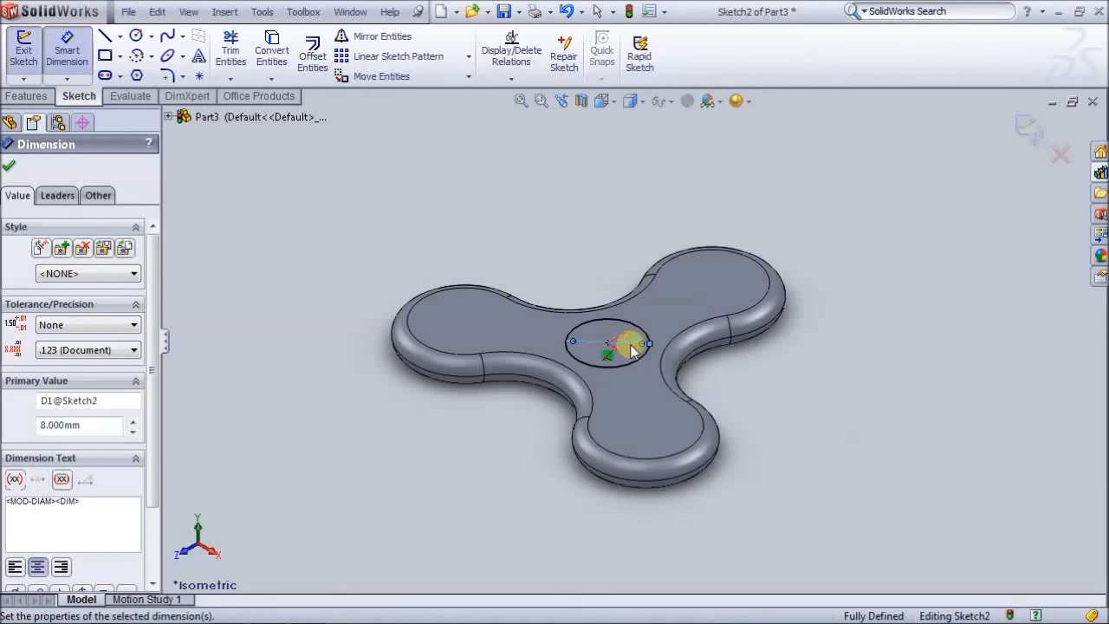
pyautogui.click(16, 170)
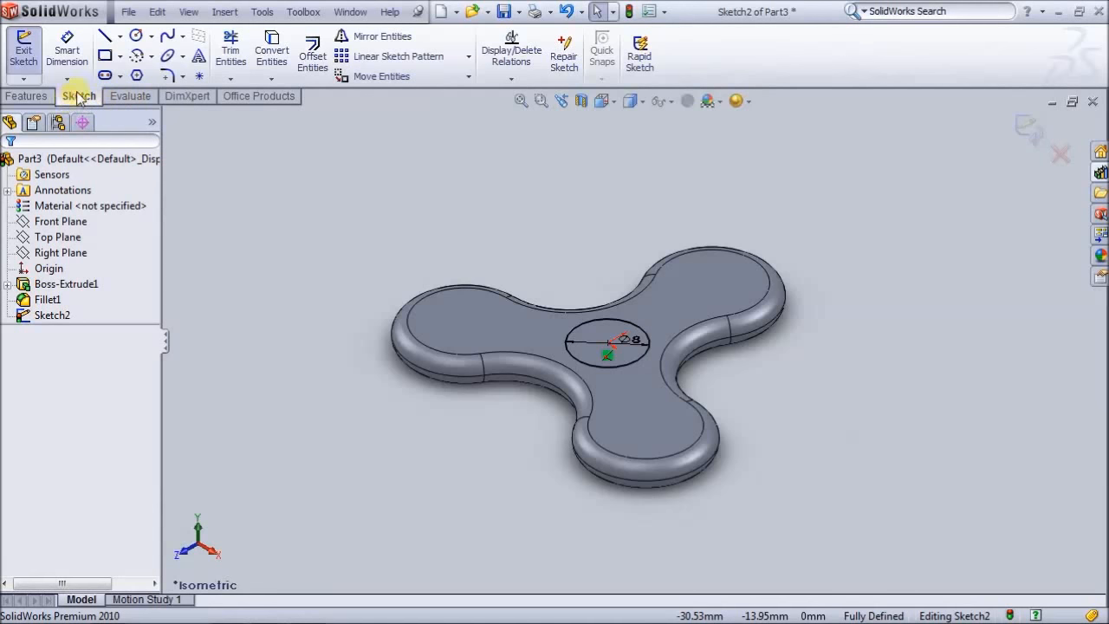
# - Sketch a circle about 5.7 mm in diameter near the middle of the left lobe in the same sketch
pyautogui.click(32, 99)
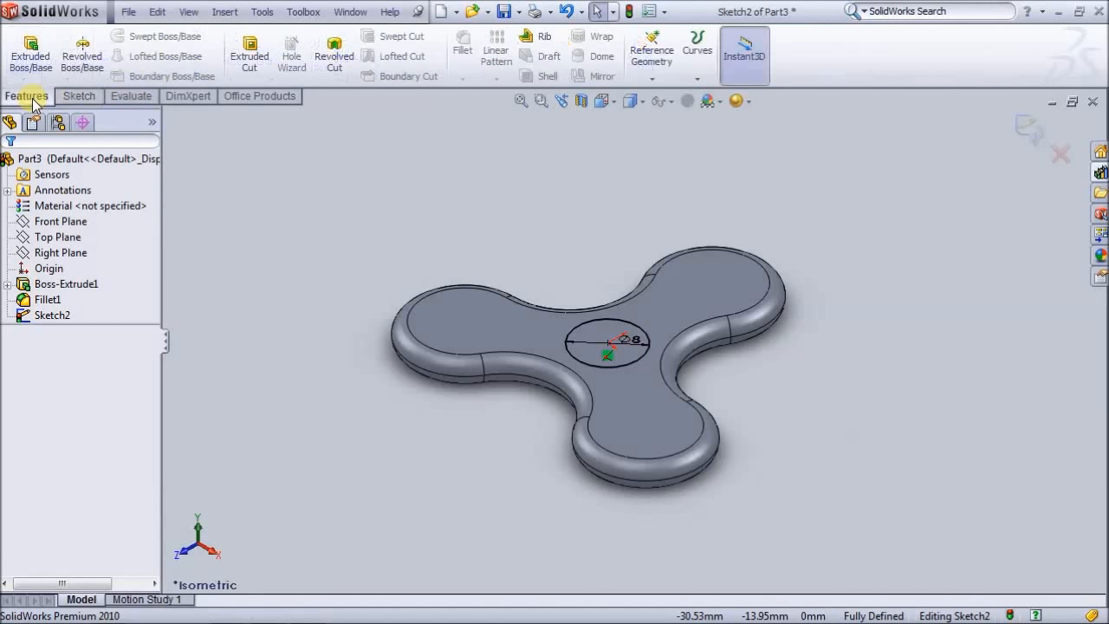
pyautogui.click(76, 96)
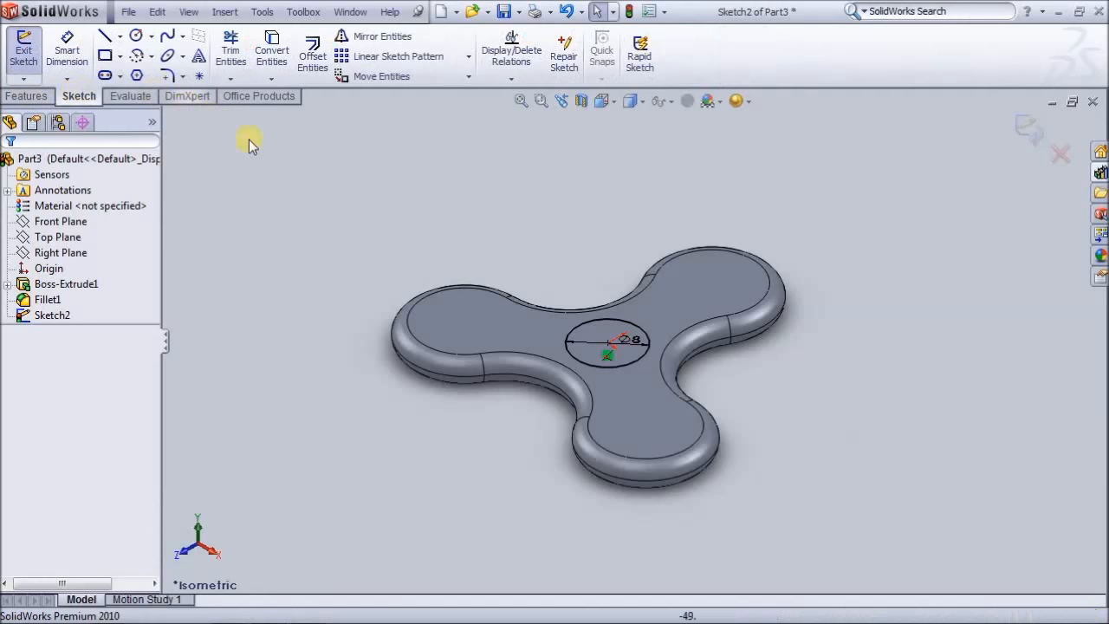
pyautogui.click(136, 36)
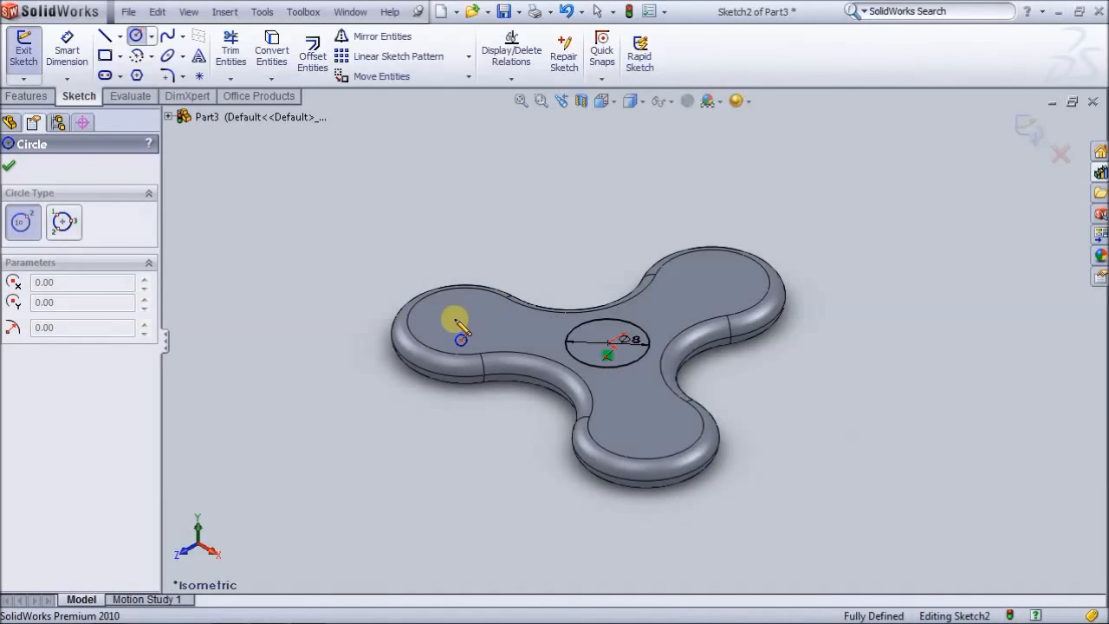
pyautogui.click(456, 319)
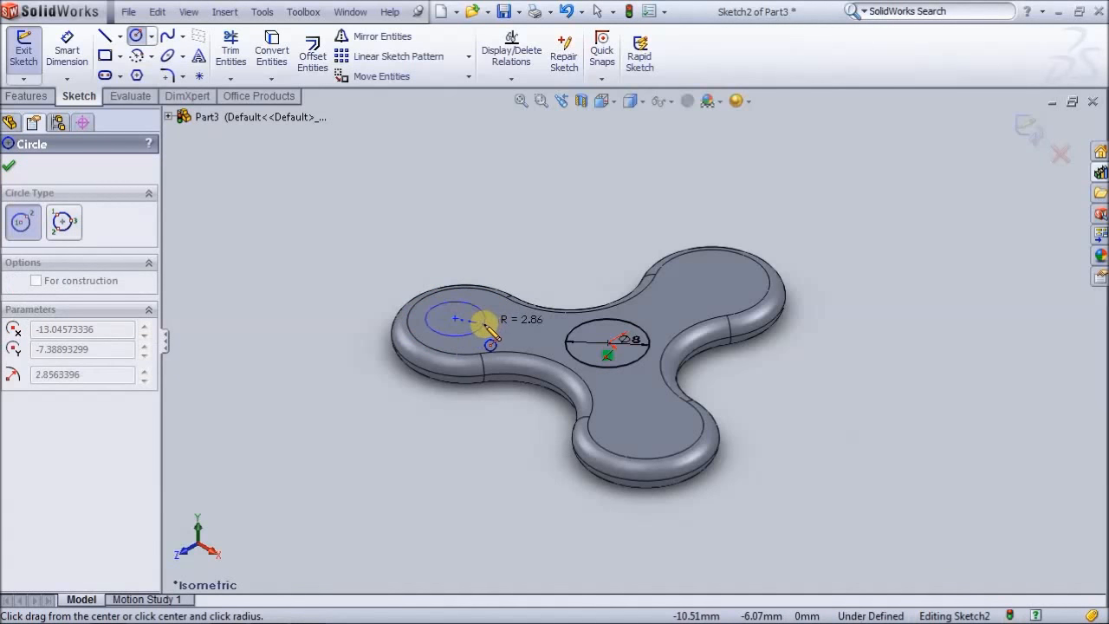
pyautogui.click(485, 328)
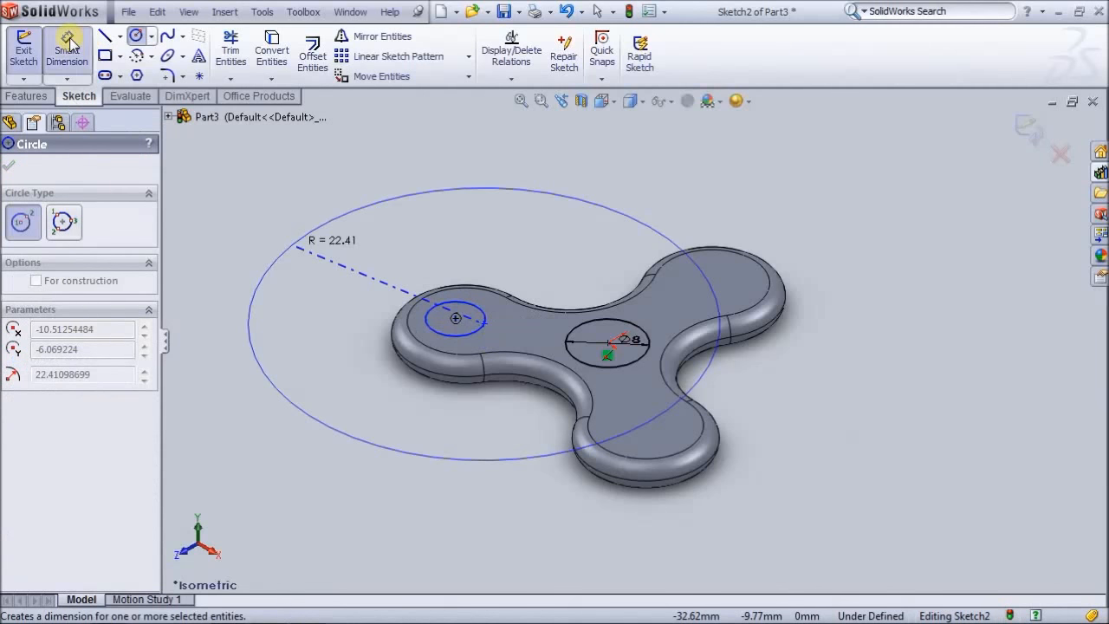
# - Dimension the left-lobe circle's diameter as 8 mm
pyautogui.click(68, 45)
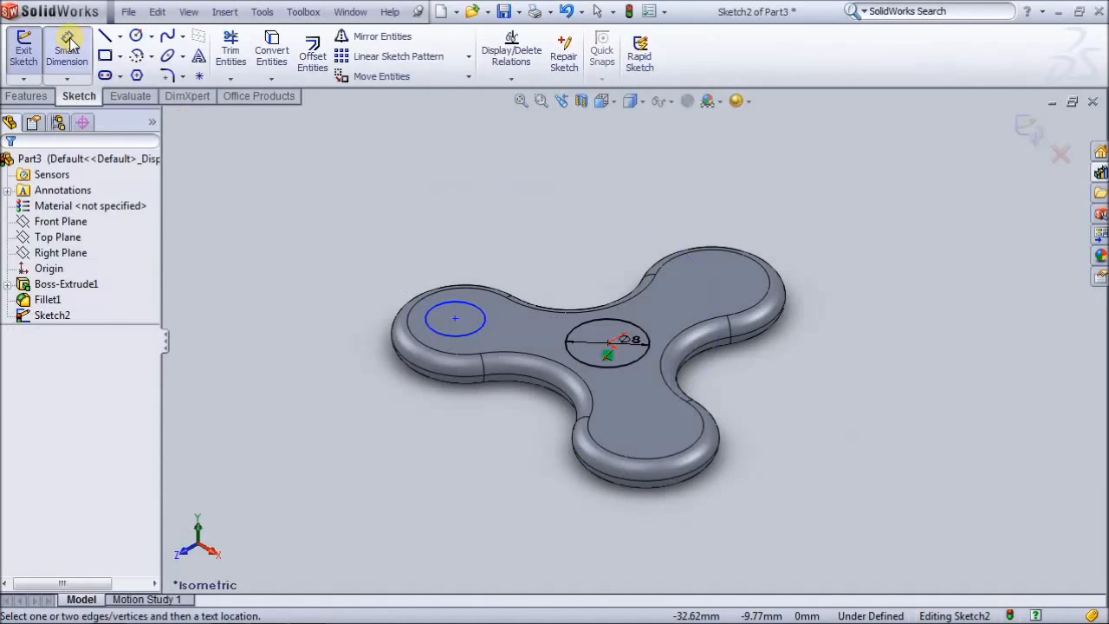
pyautogui.click(460, 311)
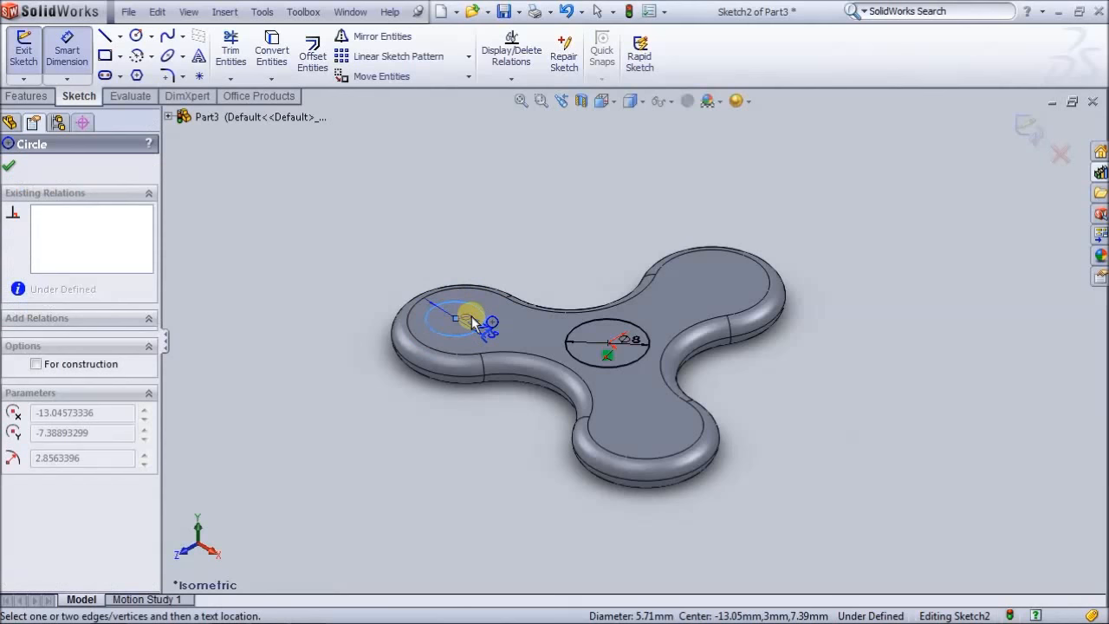
pyautogui.click(472, 322)
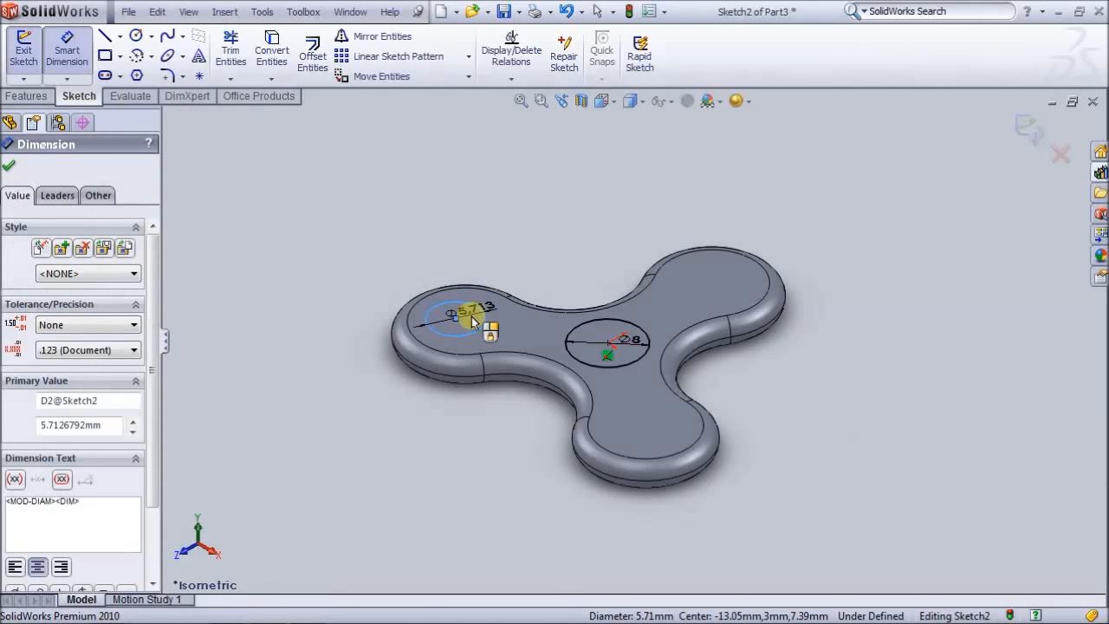
pyautogui.write('8')
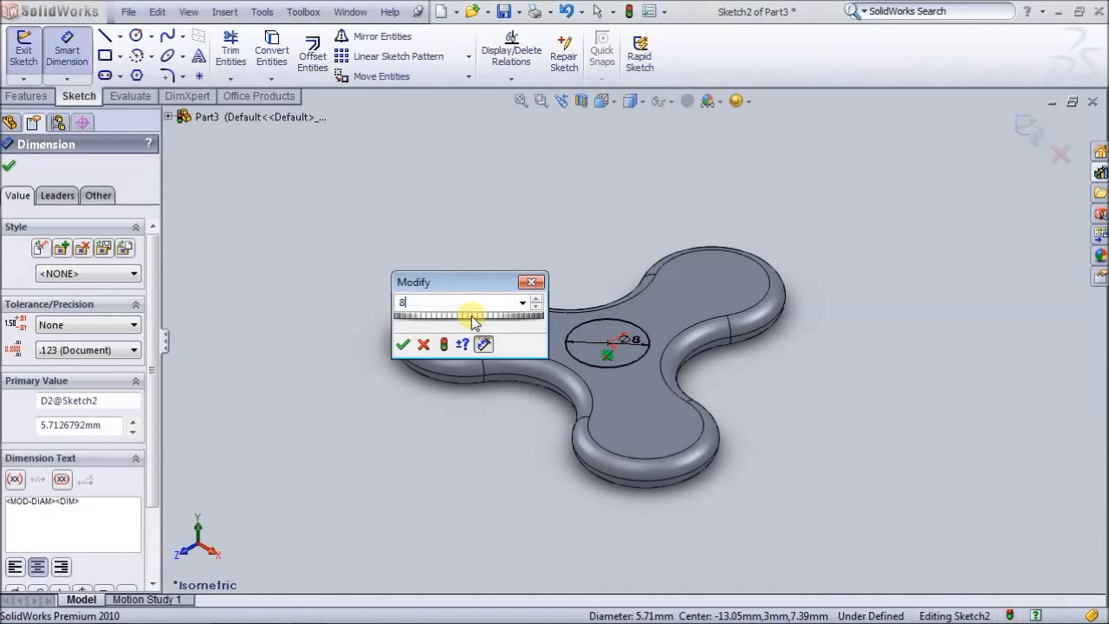
pyautogui.press('Return')
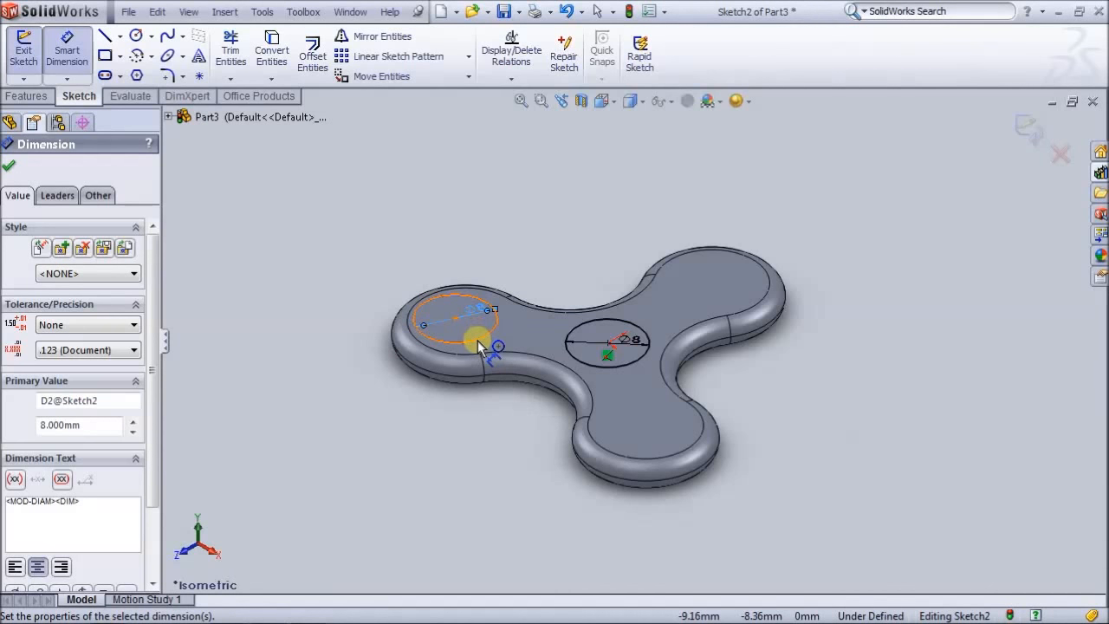
# - Set the centre distance between the left-lobe circle and the lobe's rounded top-face edge to 0 mm
pyautogui.click(472, 357)
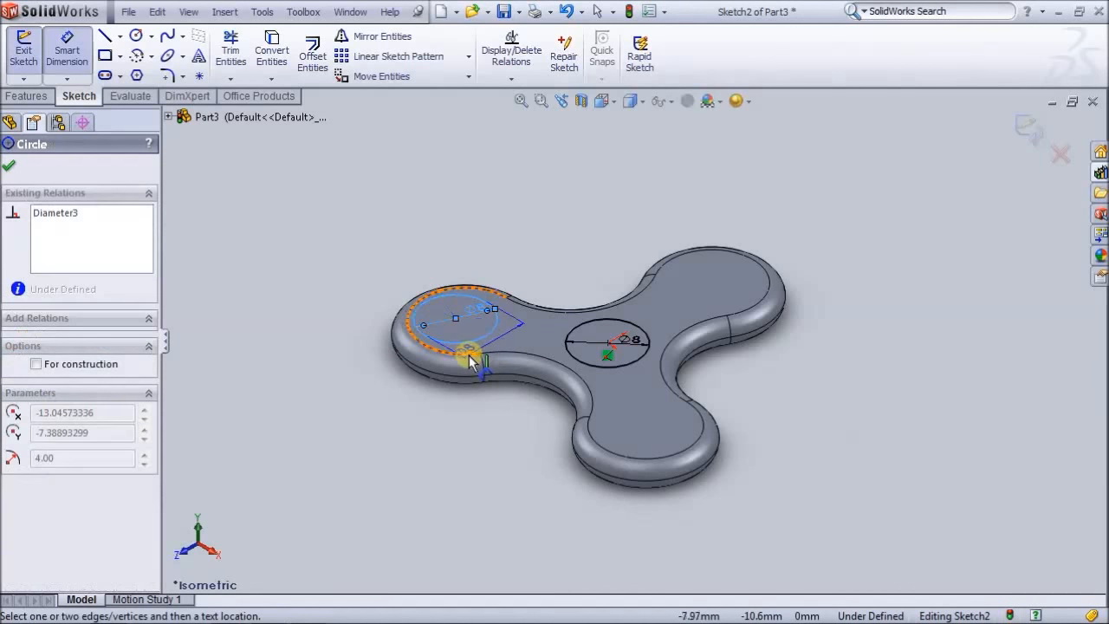
pyautogui.click(466, 350)
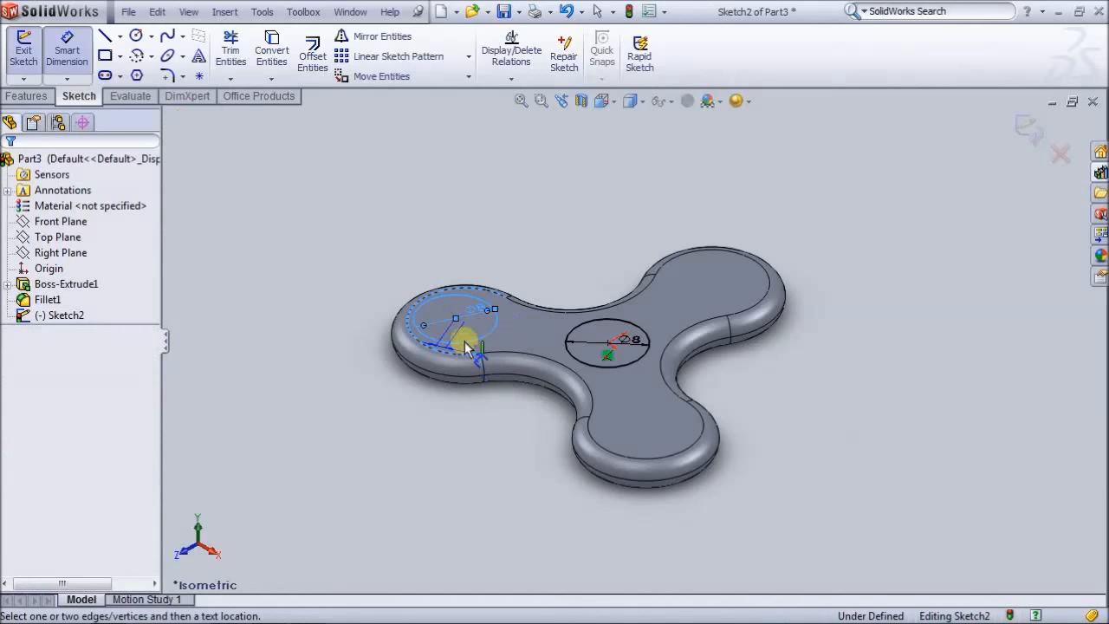
pyautogui.click(522, 237)
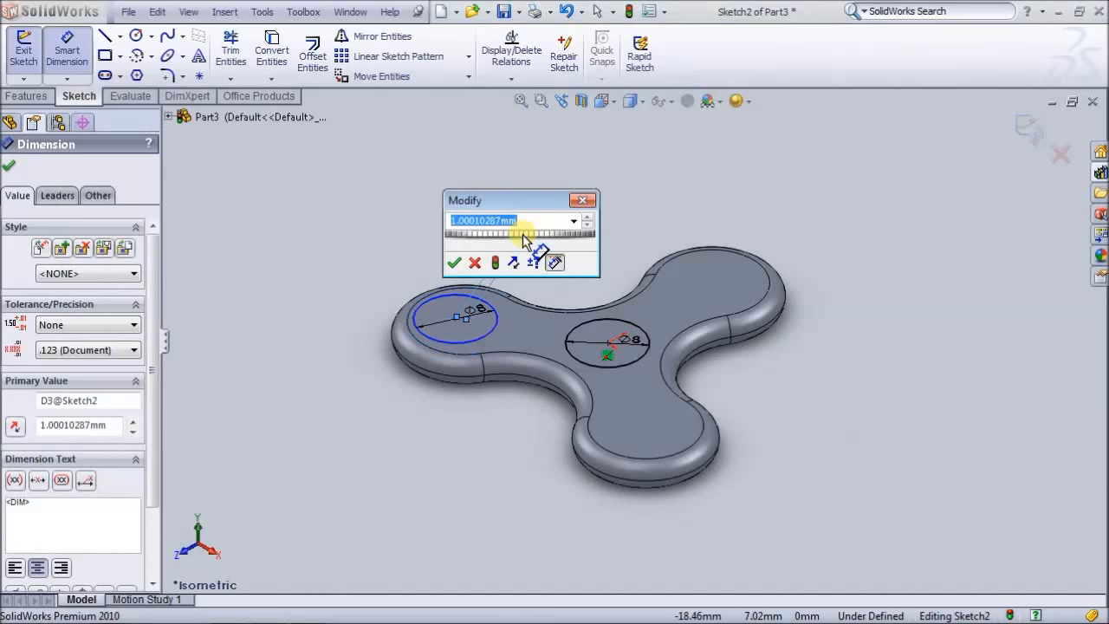
pyautogui.write('0')
pyautogui.press('Return')
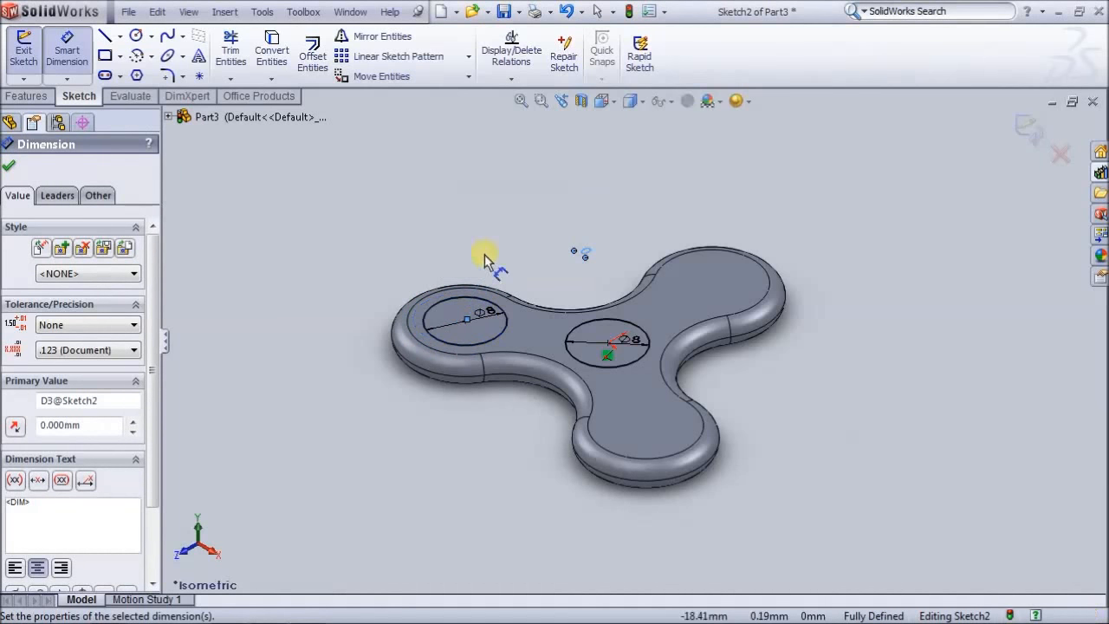
# - Check the left-lobe circle's spacing from the lobe's rounded edge and from the central circle without adding dimensions
pyautogui.click(423, 309)
pyautogui.click(416, 313)
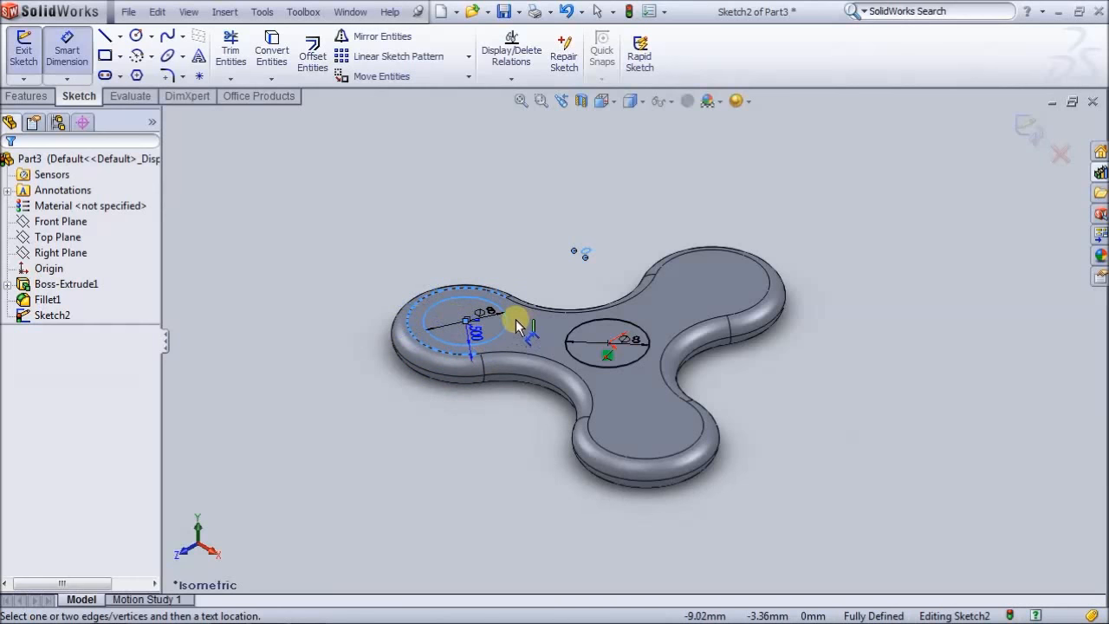
pyautogui.press('Escape')
pyautogui.press('Escape')
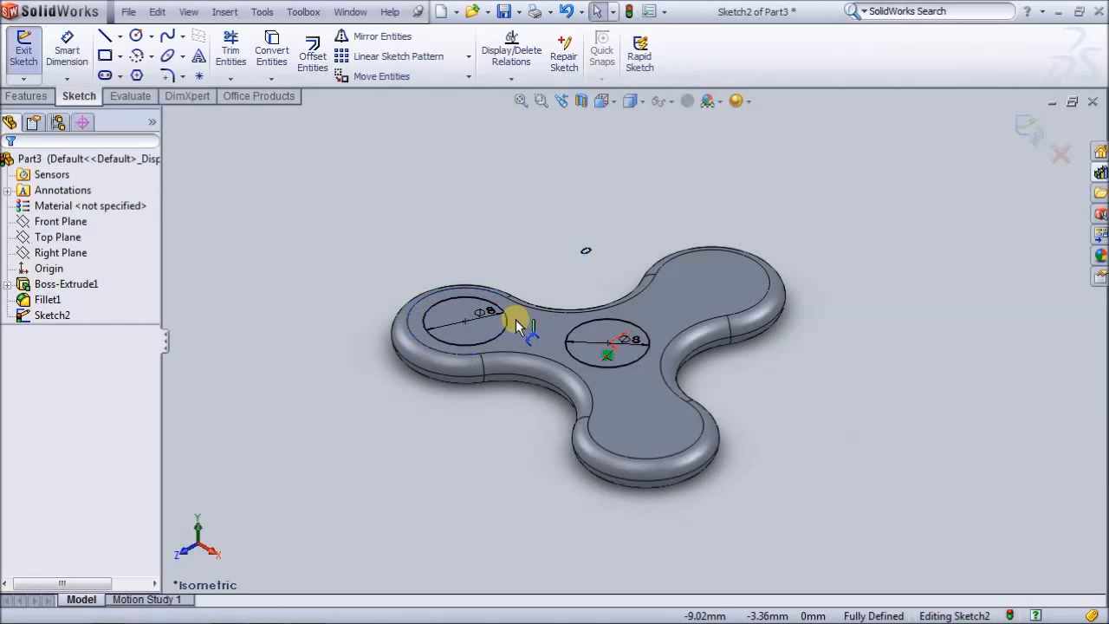
pyautogui.click(81, 56)
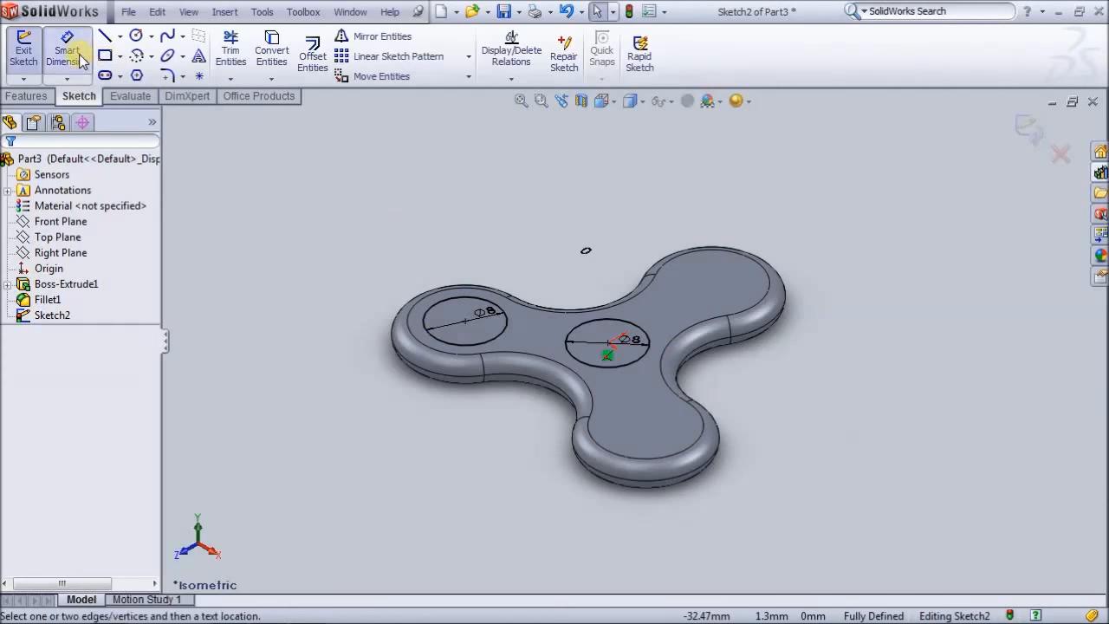
pyautogui.click(502, 335)
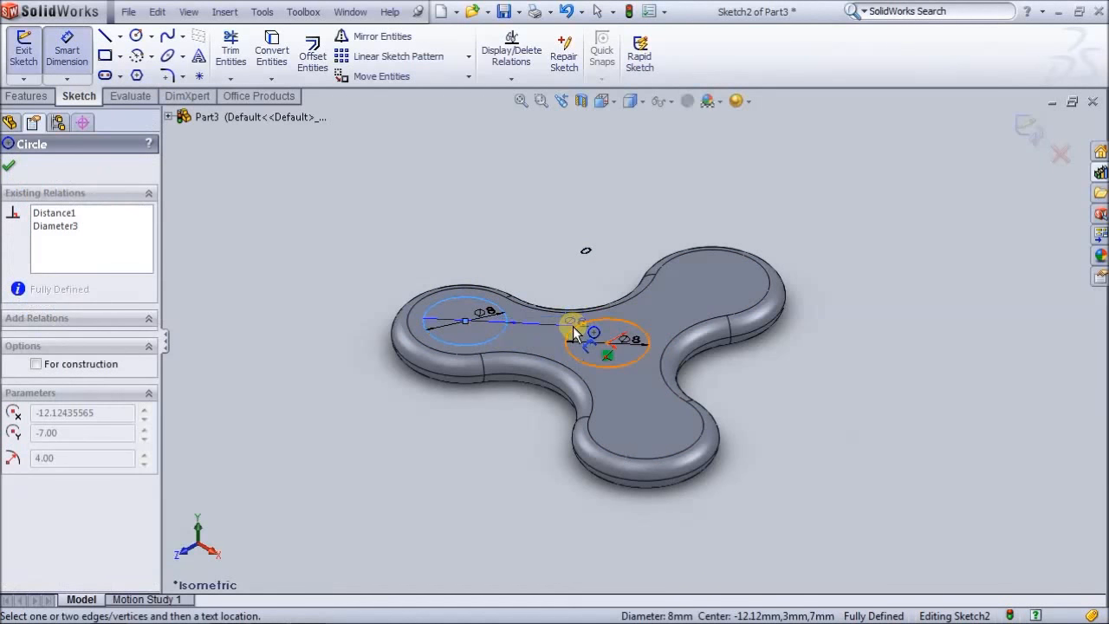
pyautogui.click(574, 331)
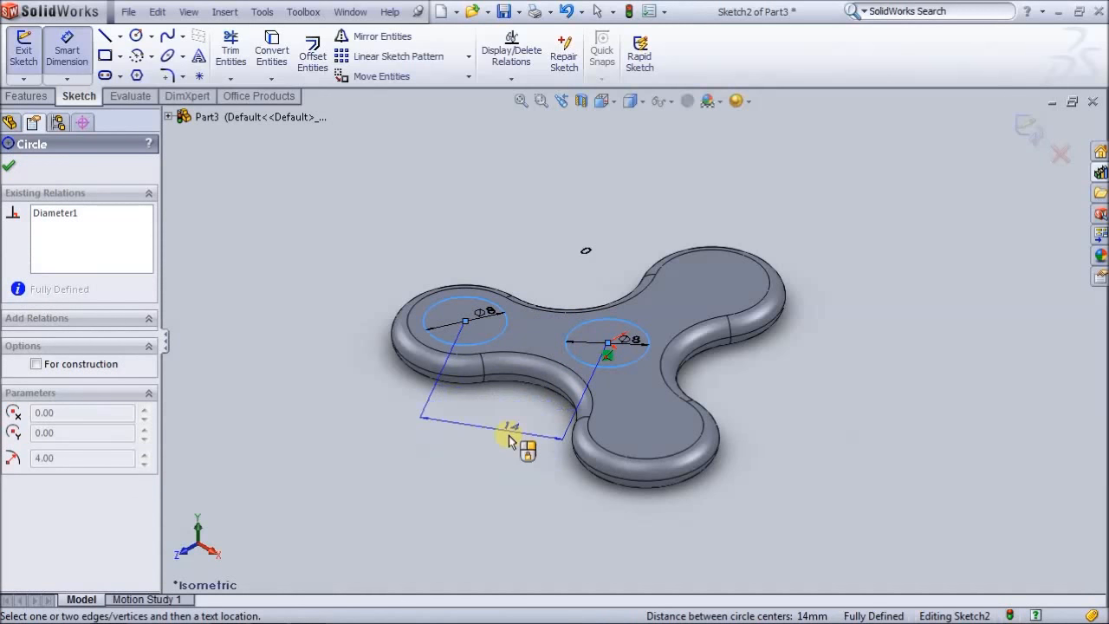
pyautogui.press('Escape')
pyautogui.press('Escape')
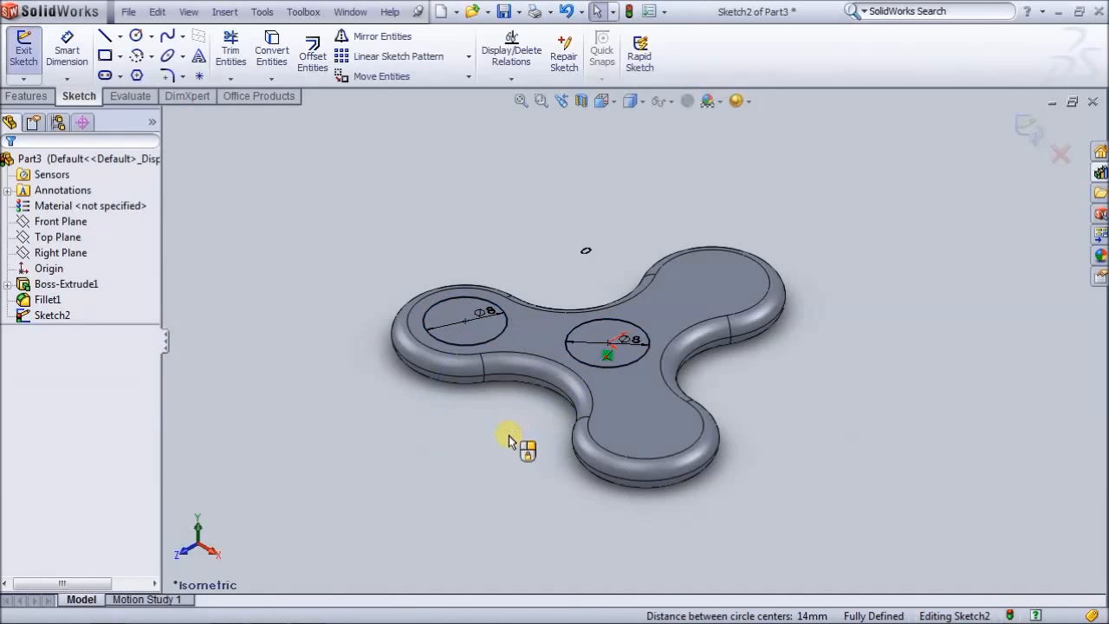
pyautogui.click(41, 94)
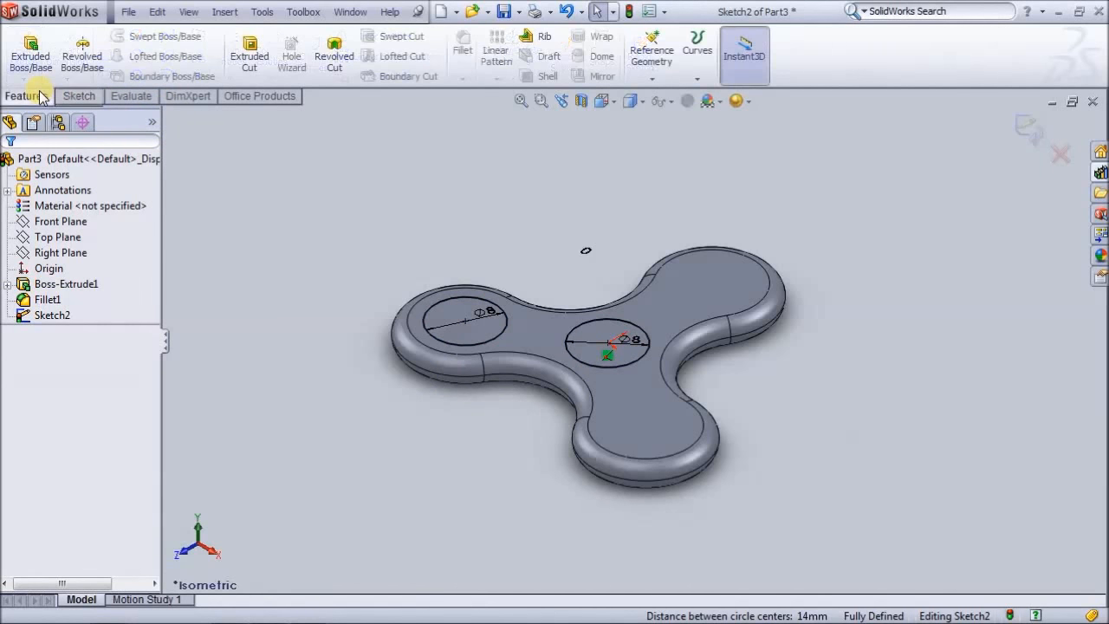
pyautogui.click(83, 59)
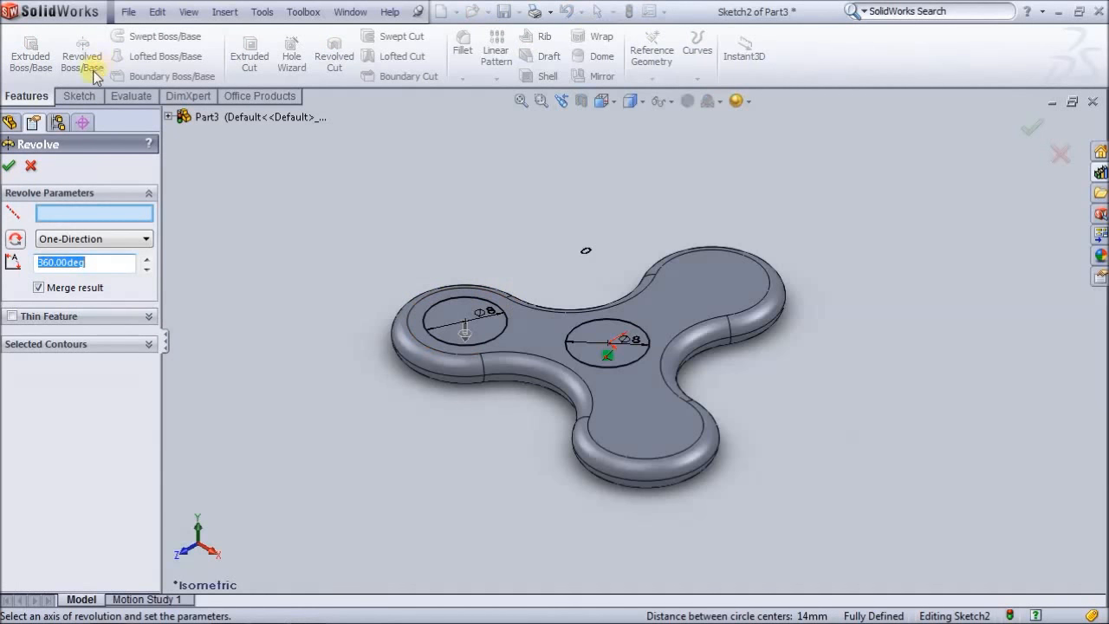
pyautogui.press('Escape')
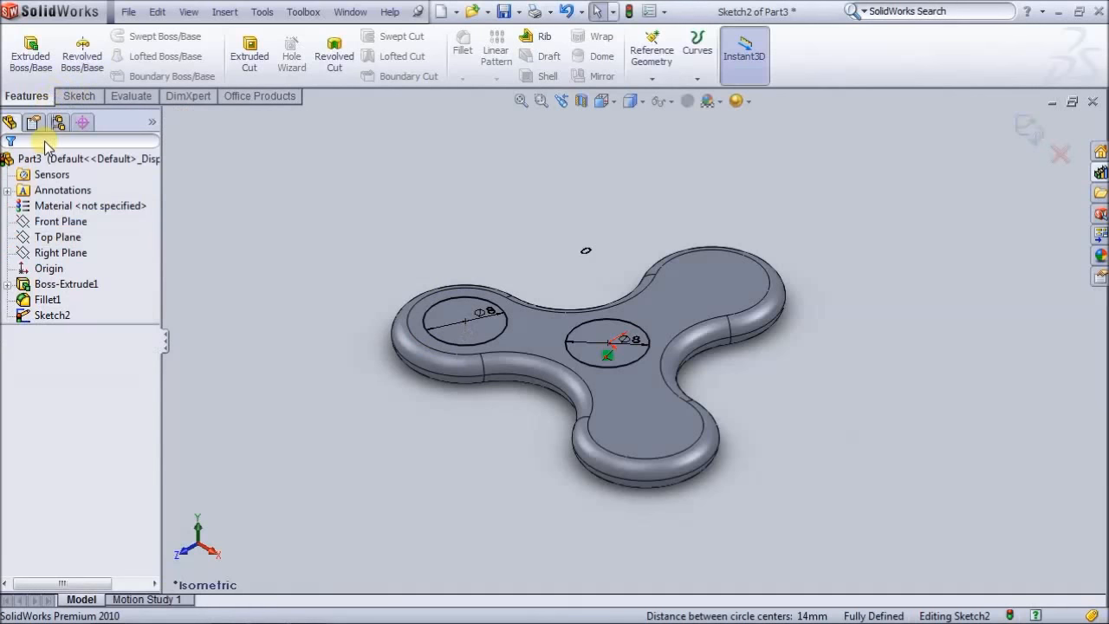
pyautogui.click(249, 56)
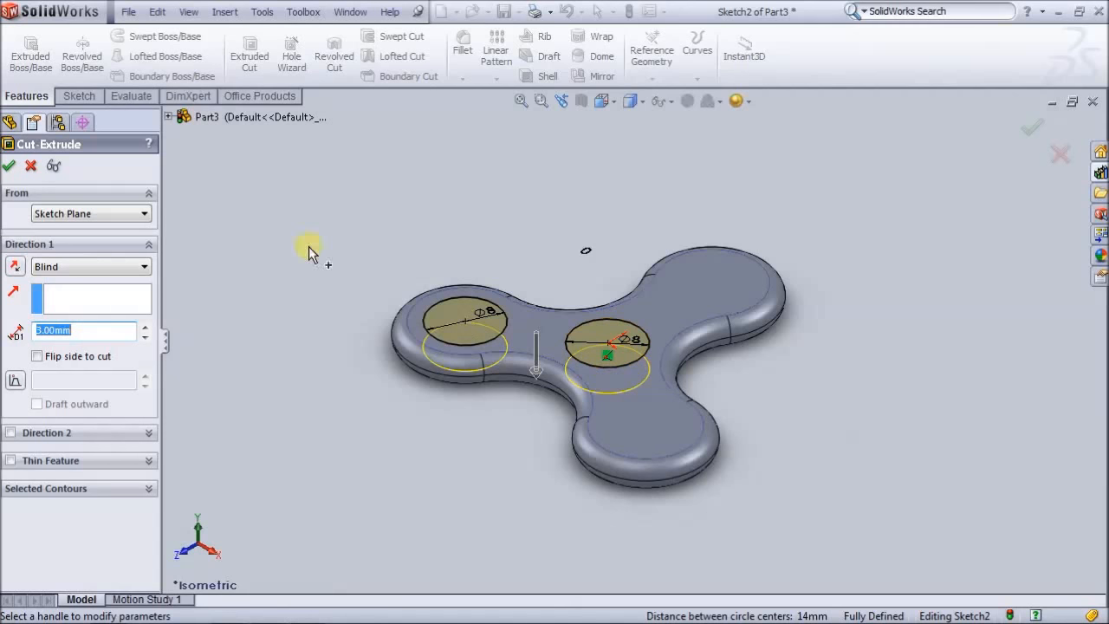
pyautogui.click(31, 167)
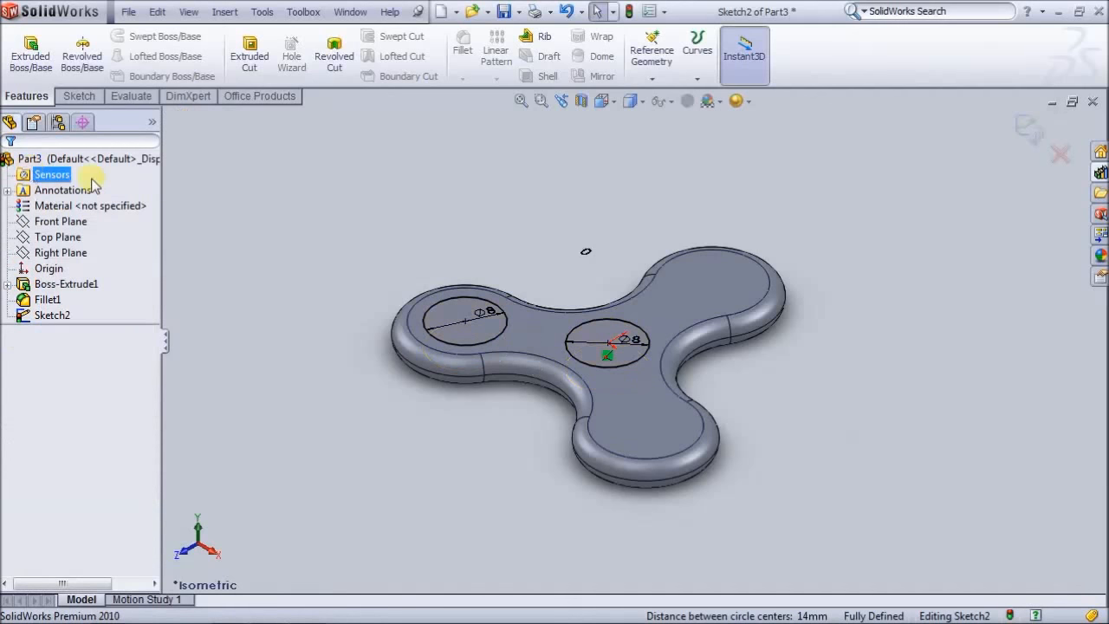
# - Delete the left-lobe circle from the sketch together with its associated dimensions
pyautogui.click(426, 317)
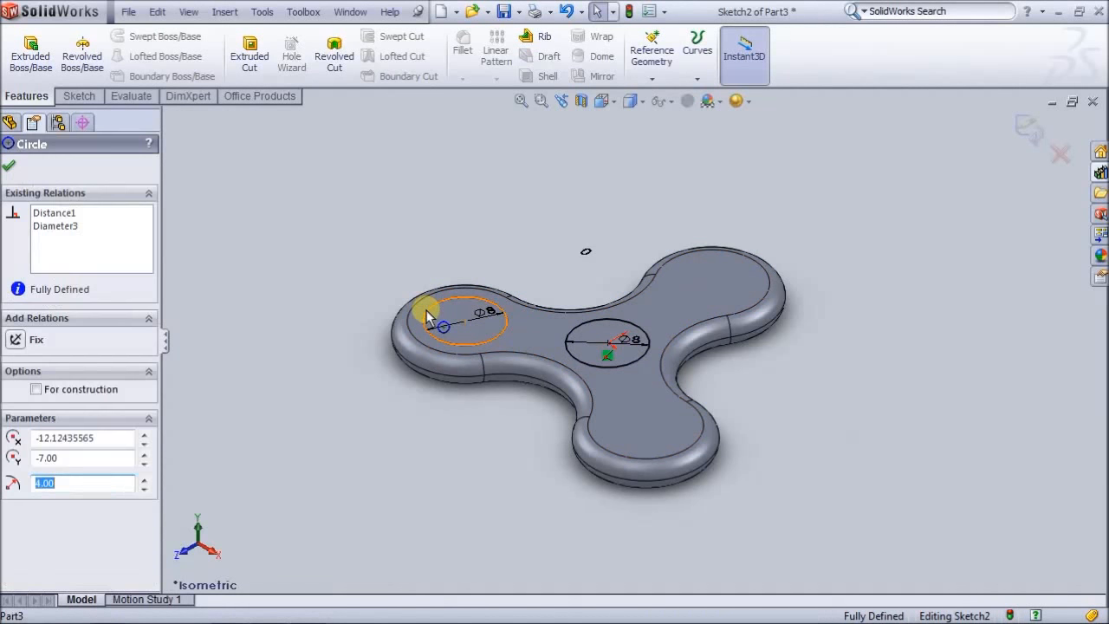
pyautogui.press('Delete')
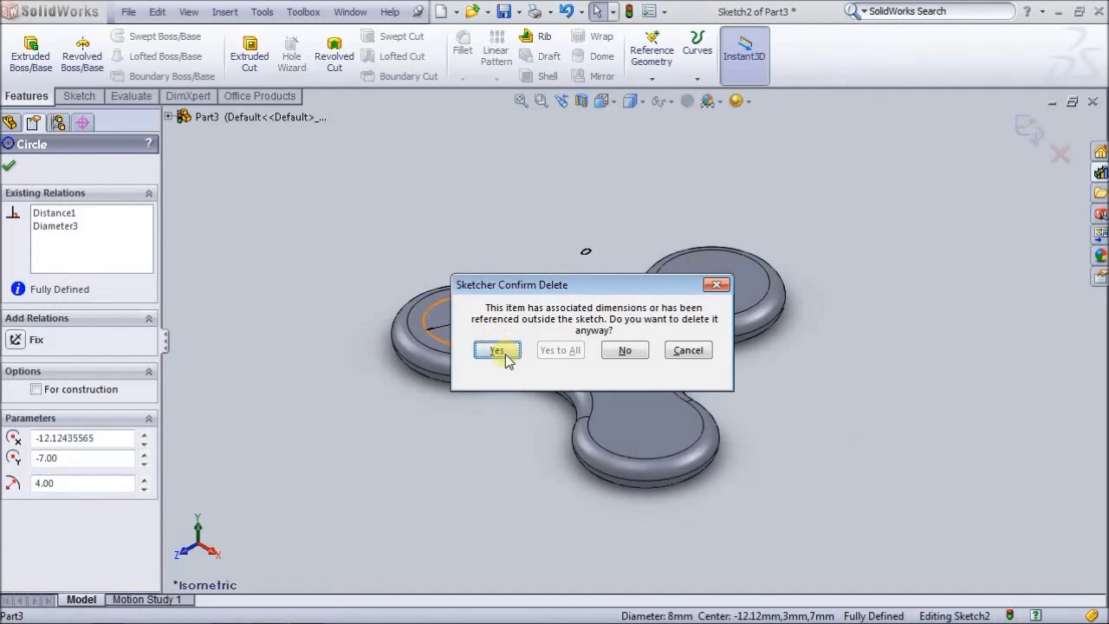
pyautogui.click(497, 349)
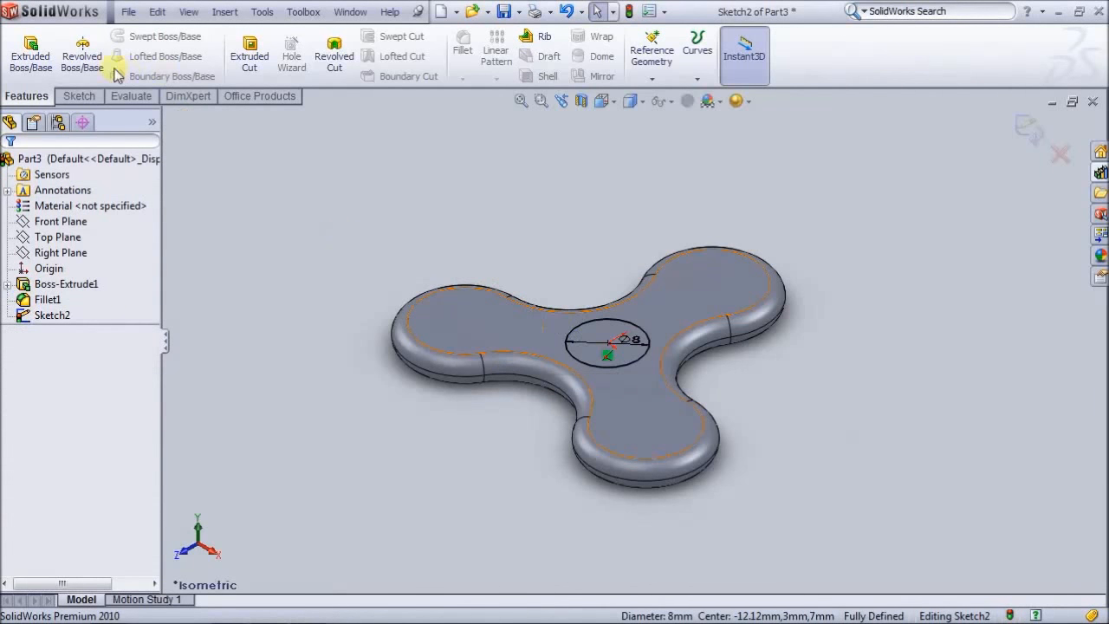
# - Cut-extrude the central 8 mm circle from the sketch plane with a blind depth of 3 mm
pyautogui.click(255, 61)
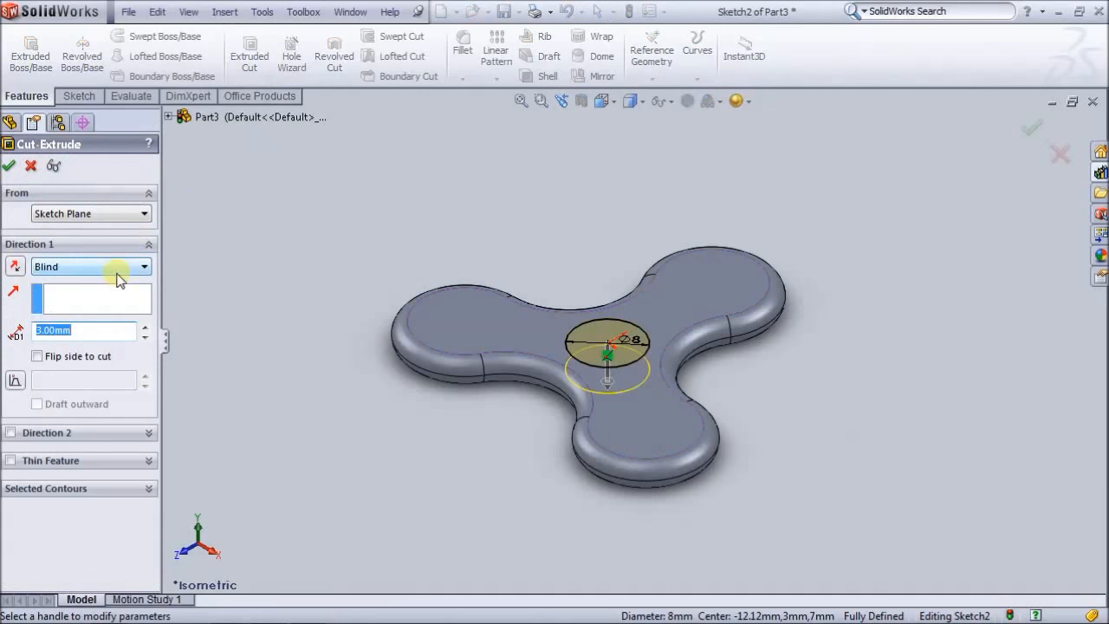
pyautogui.click(126, 268)
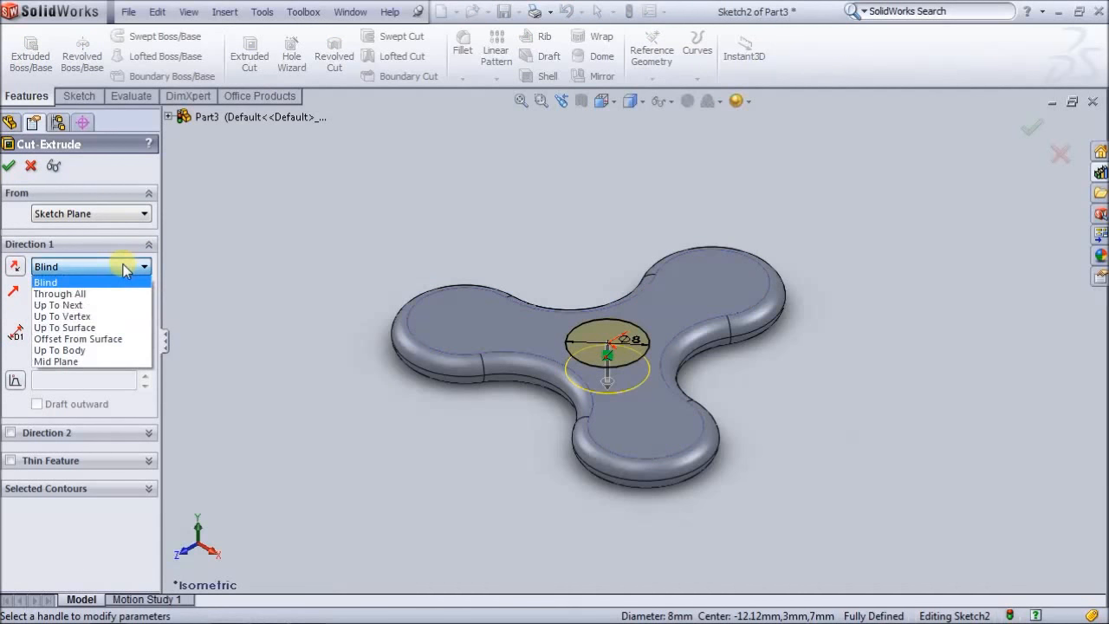
pyautogui.click(127, 268)
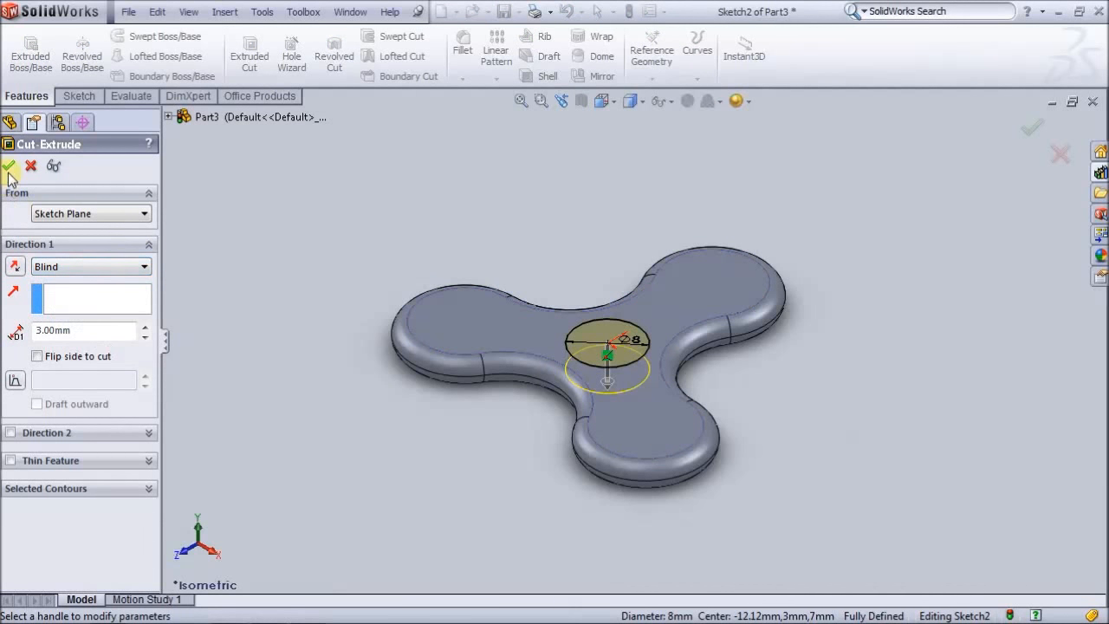
pyautogui.click(9, 169)
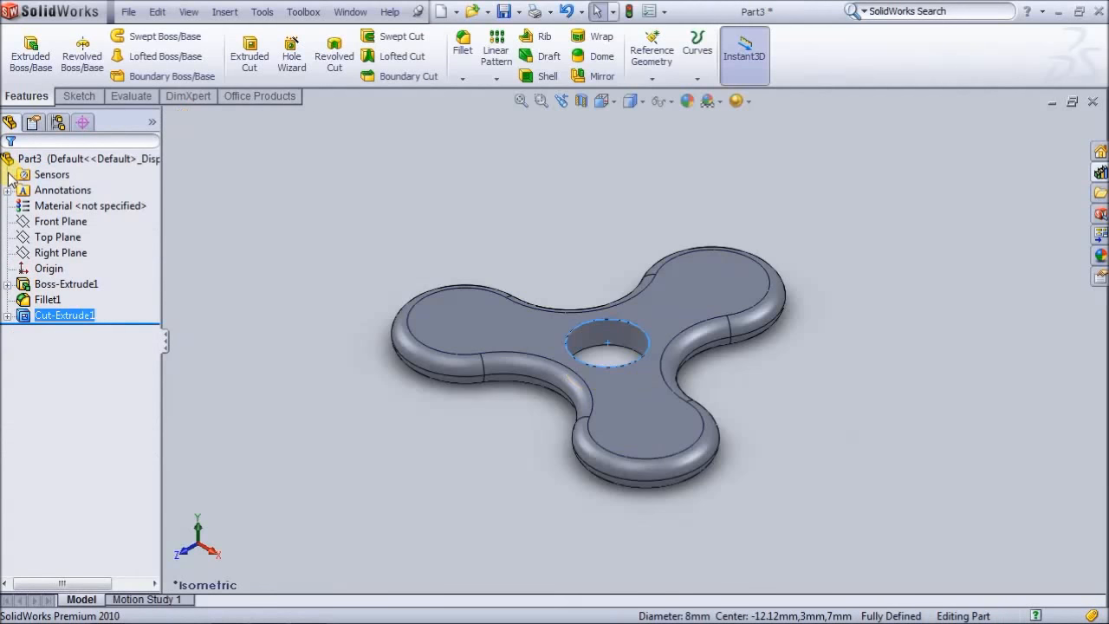
# - Start a new sketch on the flat top face and draw a circle about 4.9 mm in diameter near the left lobe's middle
pyautogui.click(82, 99)
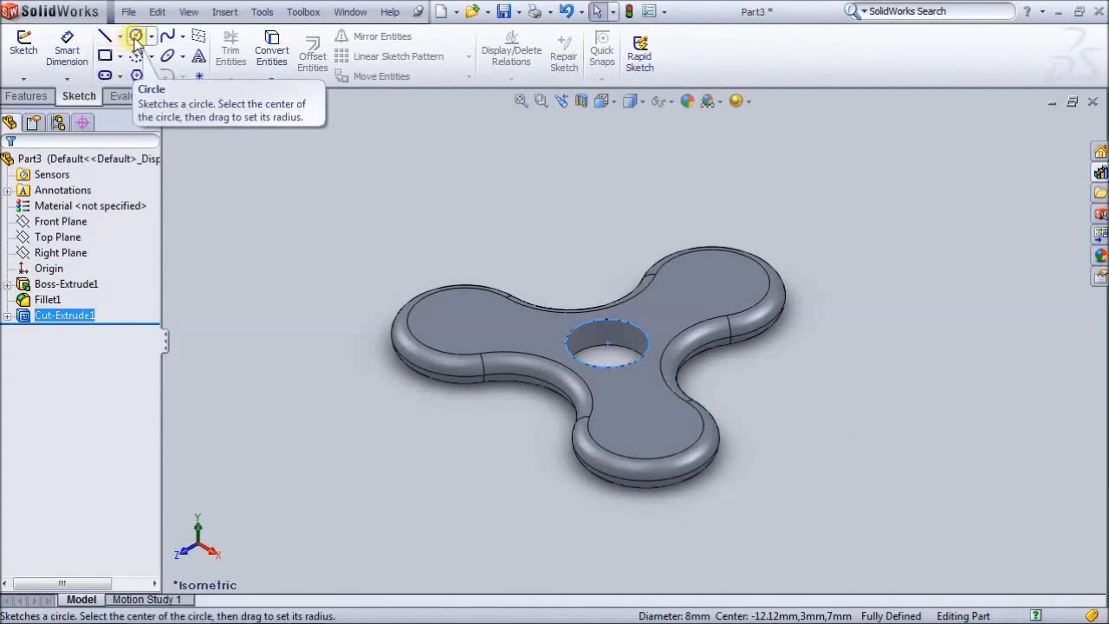
pyautogui.click(23, 43)
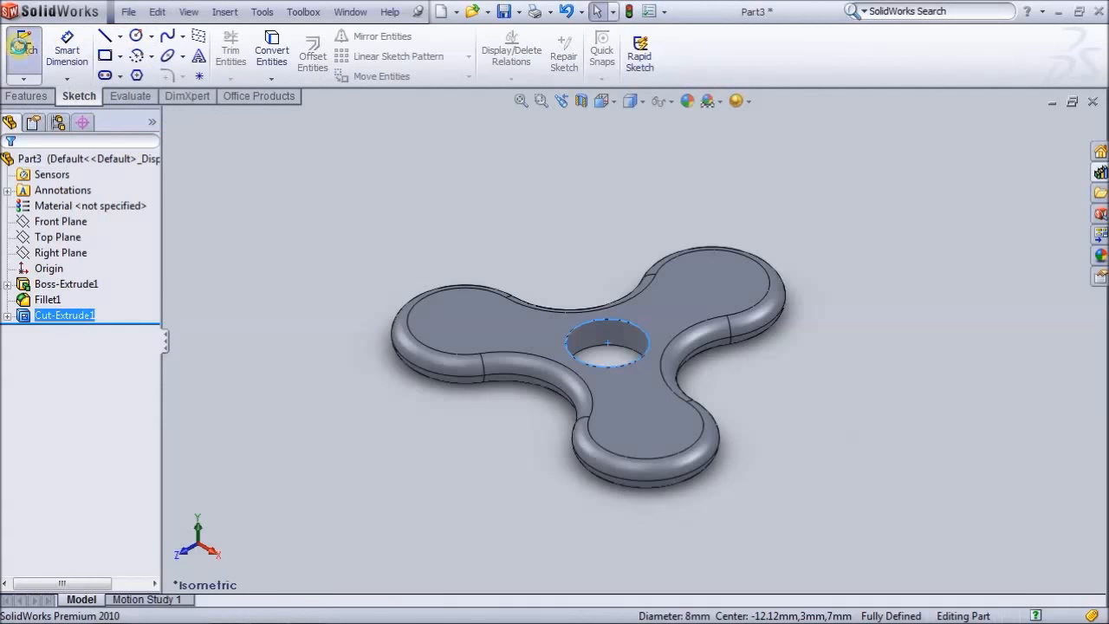
pyautogui.click(471, 320)
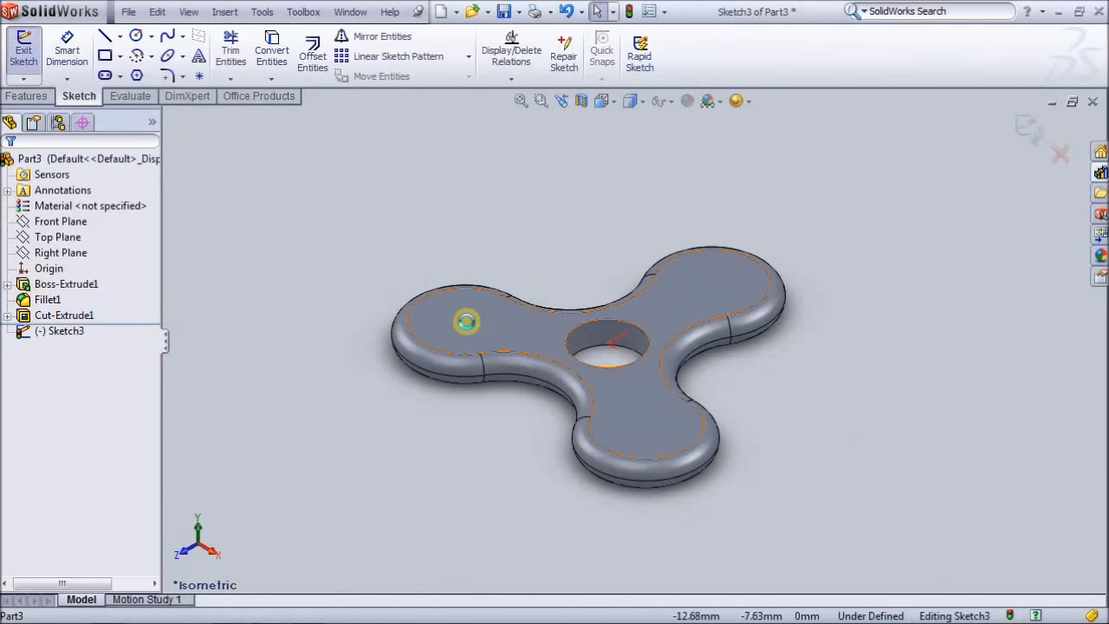
pyautogui.click(136, 37)
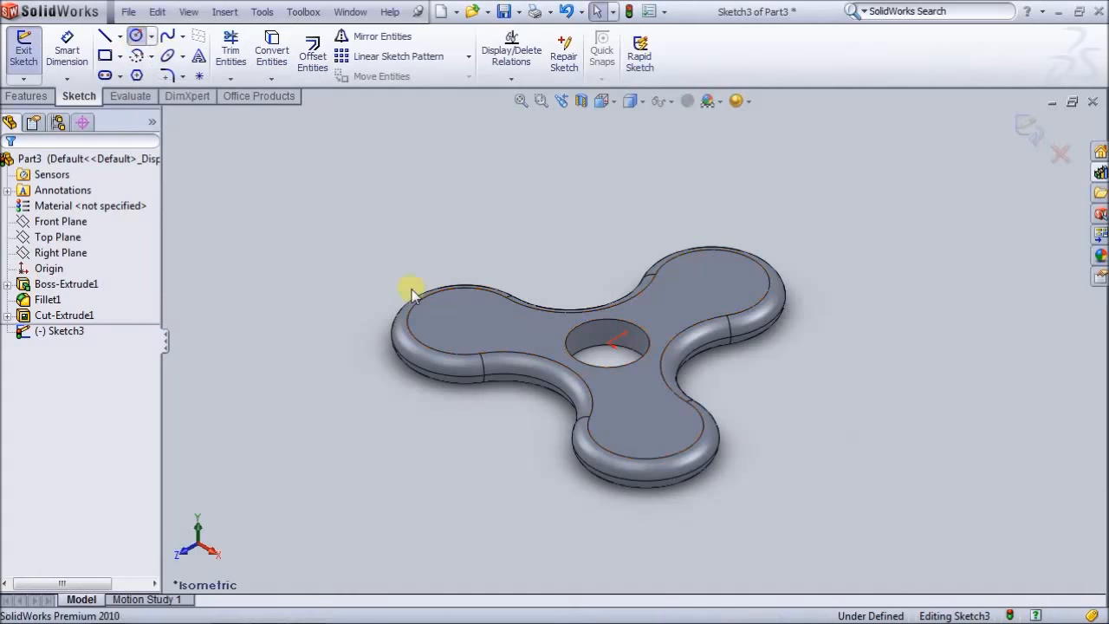
pyautogui.click(452, 318)
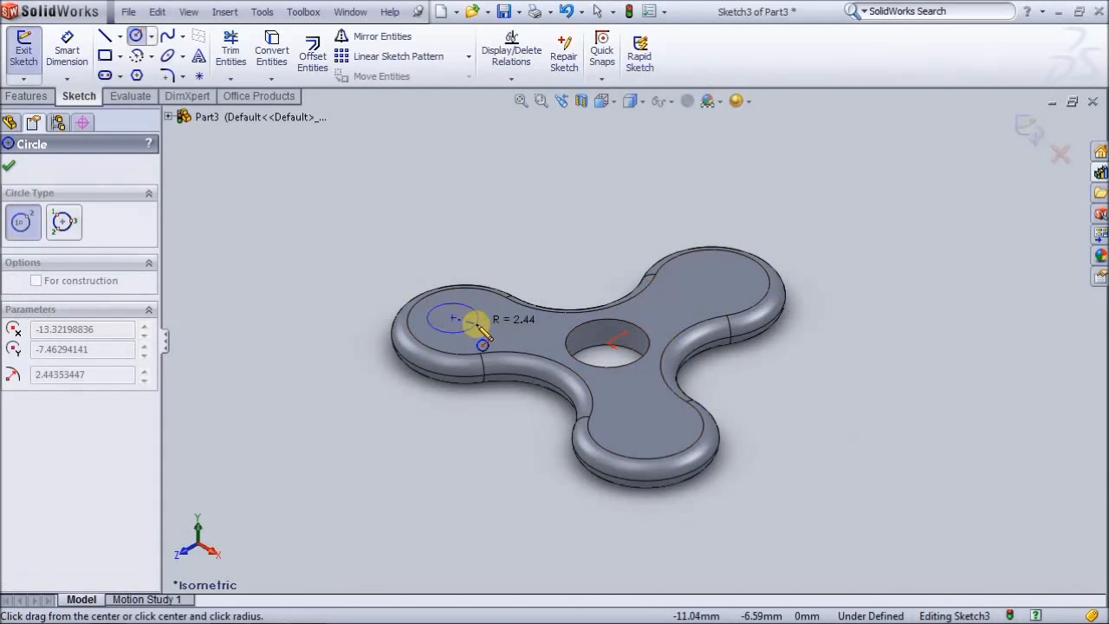
pyautogui.click(477, 324)
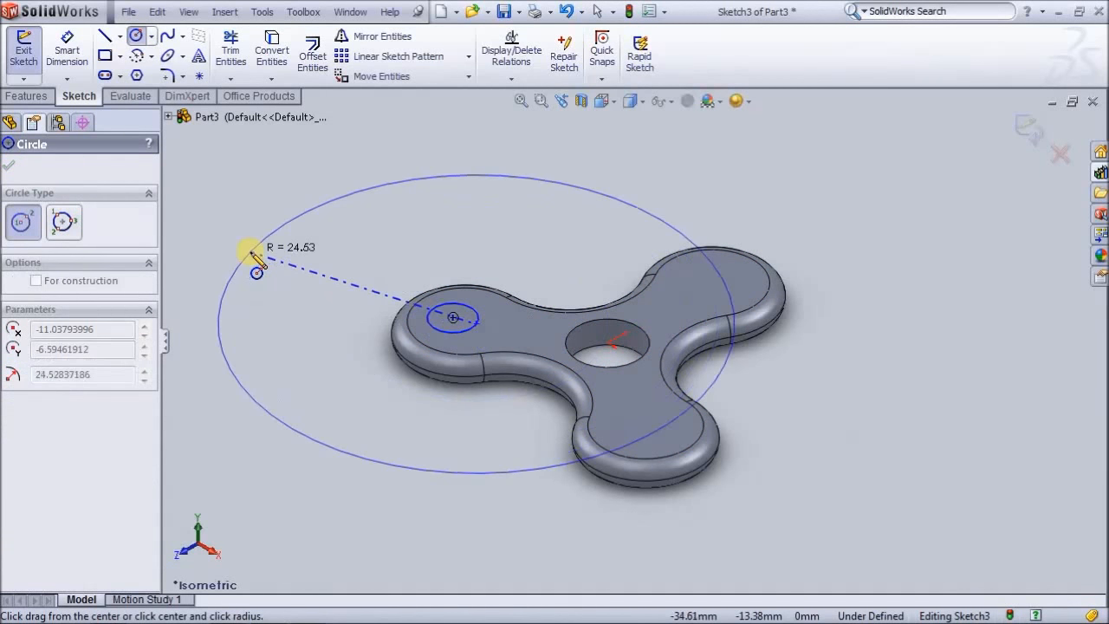
pyautogui.press('Escape')
# - Dimension the left-lobe circle and set its diameter to 8 mm
pyautogui.click(67, 50)
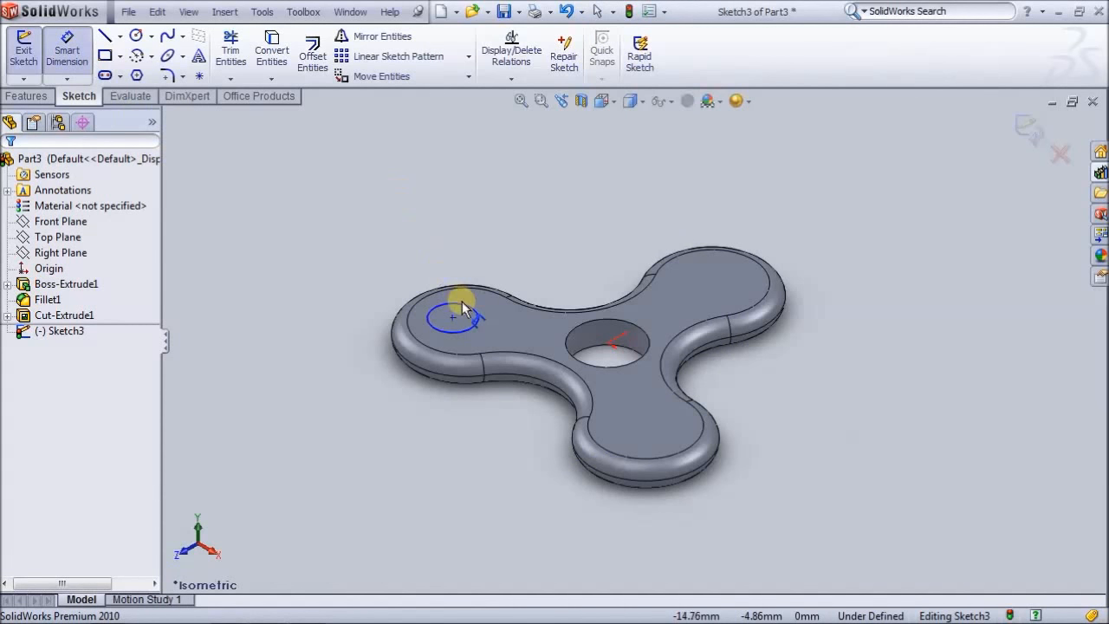
pyautogui.click(485, 331)
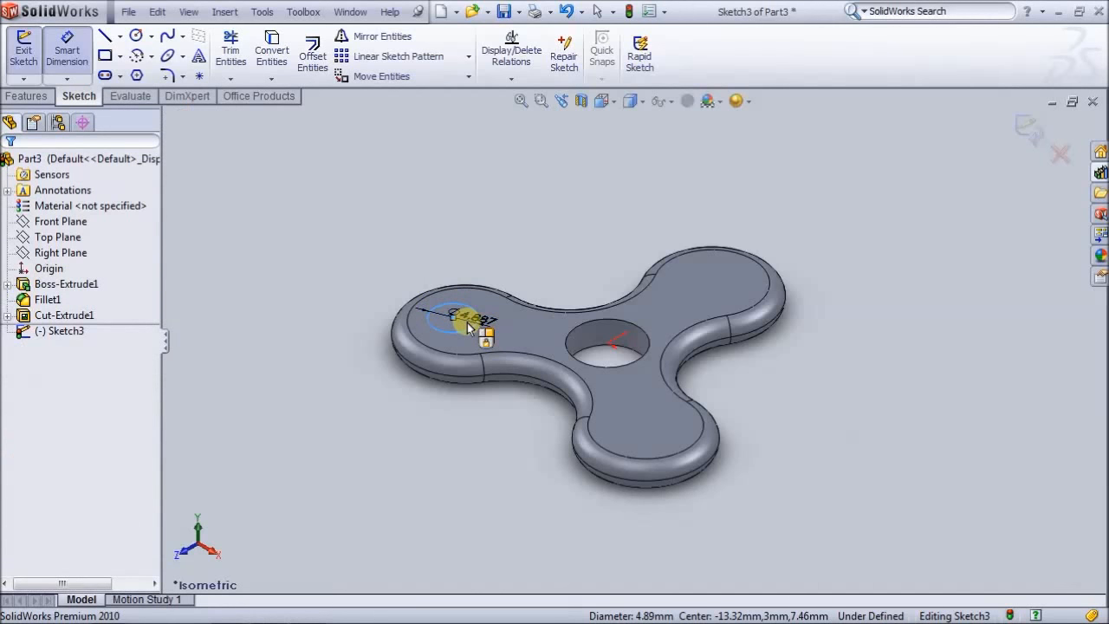
pyautogui.click(468, 327)
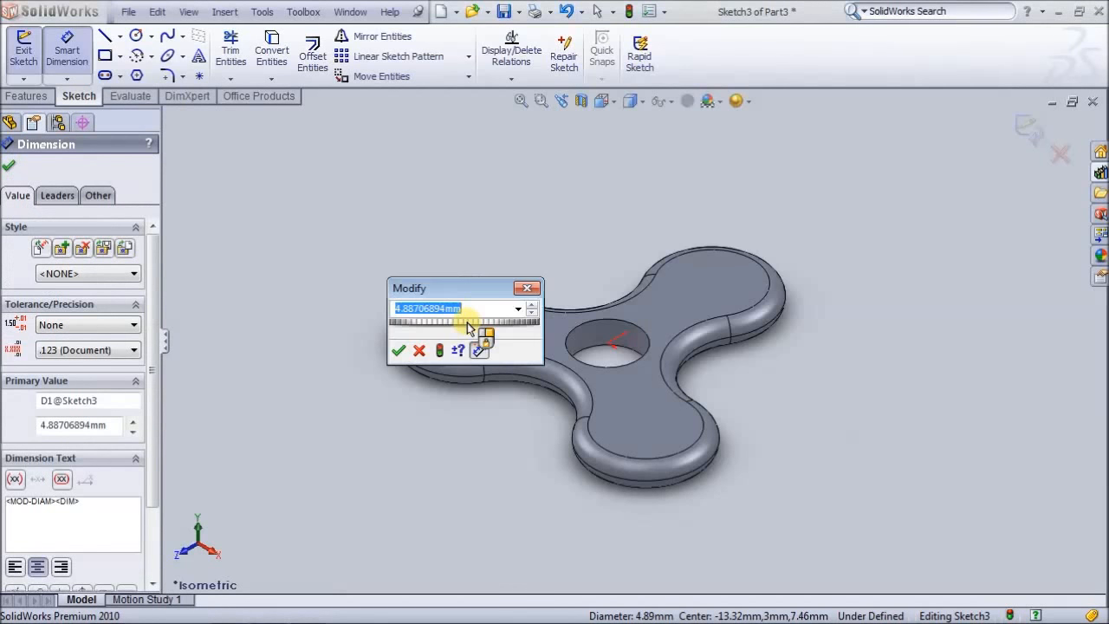
pyautogui.write('8')
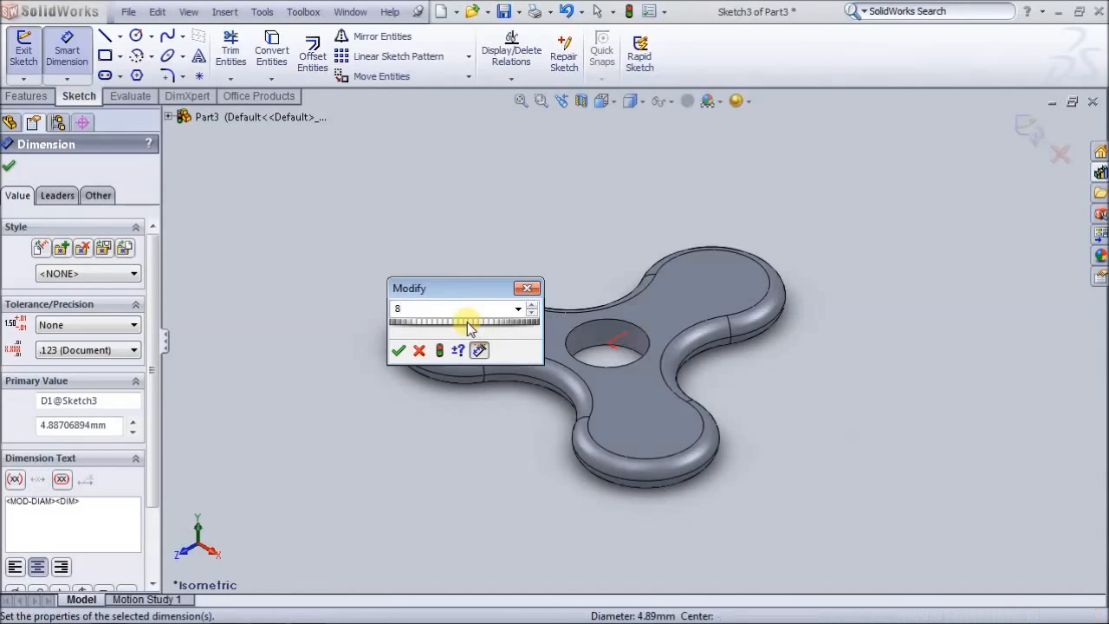
pyautogui.press('Return')
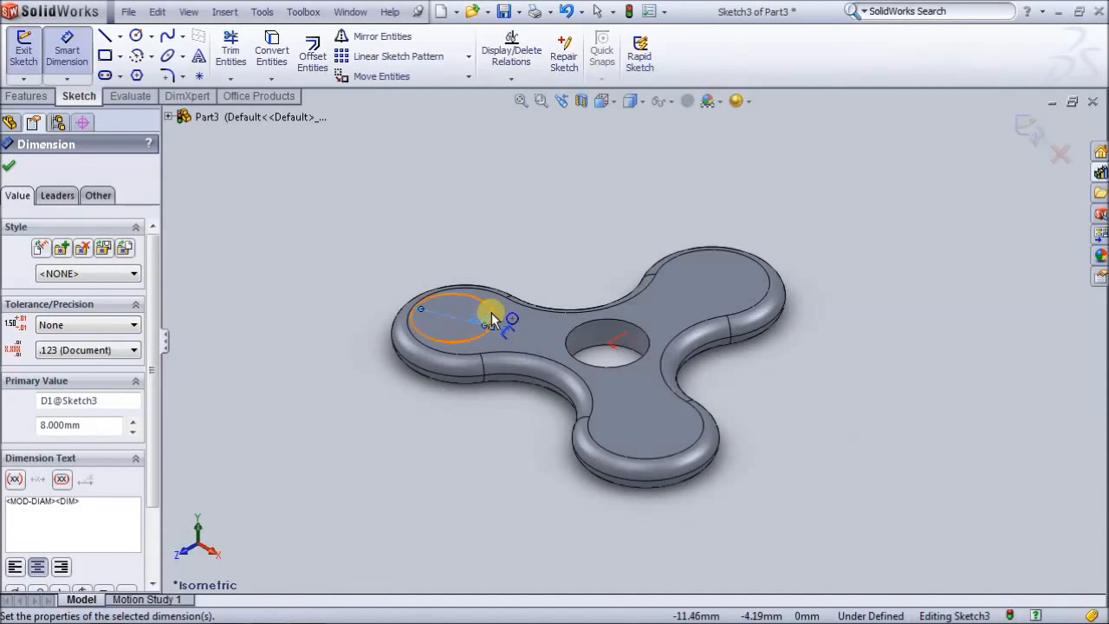
# - Dimension the left-lobe circle from the lobe's rounded top edge and set the distance to 0 mm so the centres coincide
pyautogui.click(461, 351)
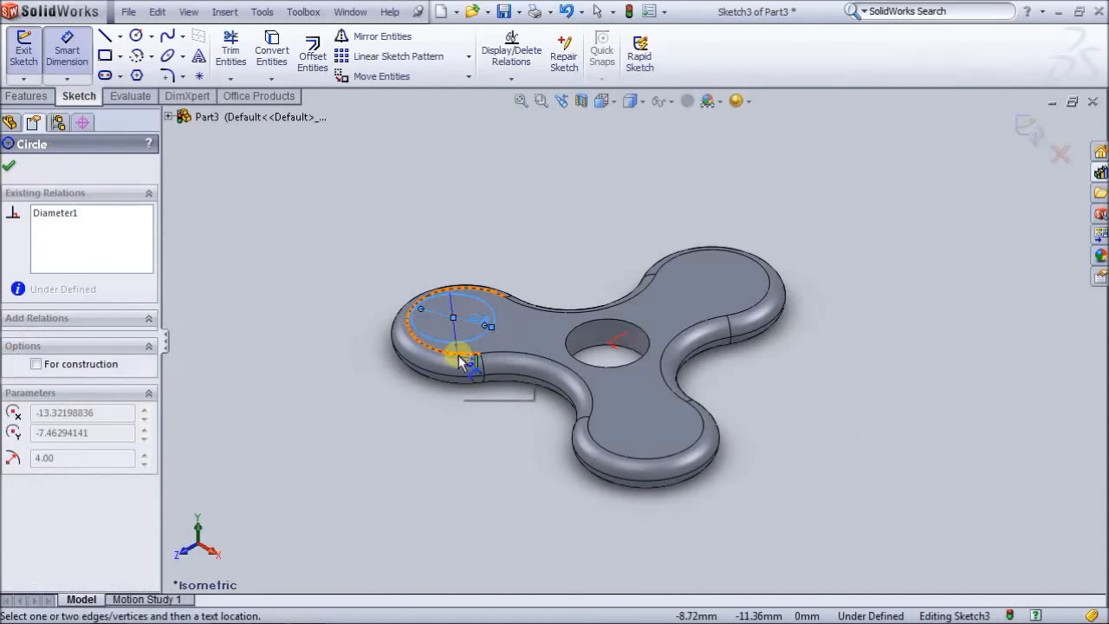
pyautogui.click(521, 251)
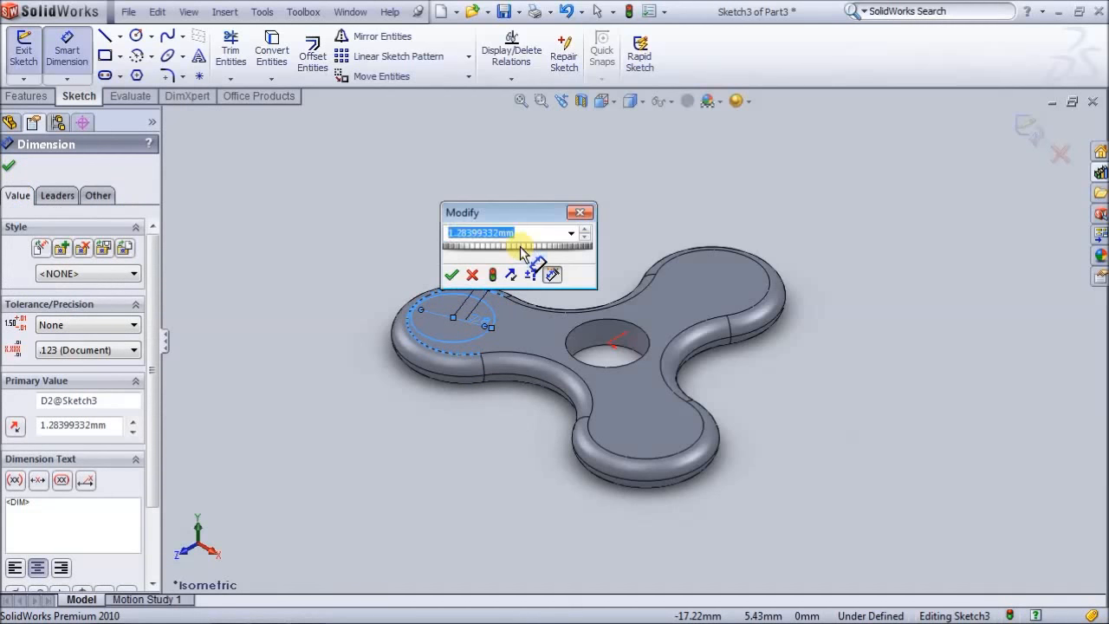
pyautogui.write('0')
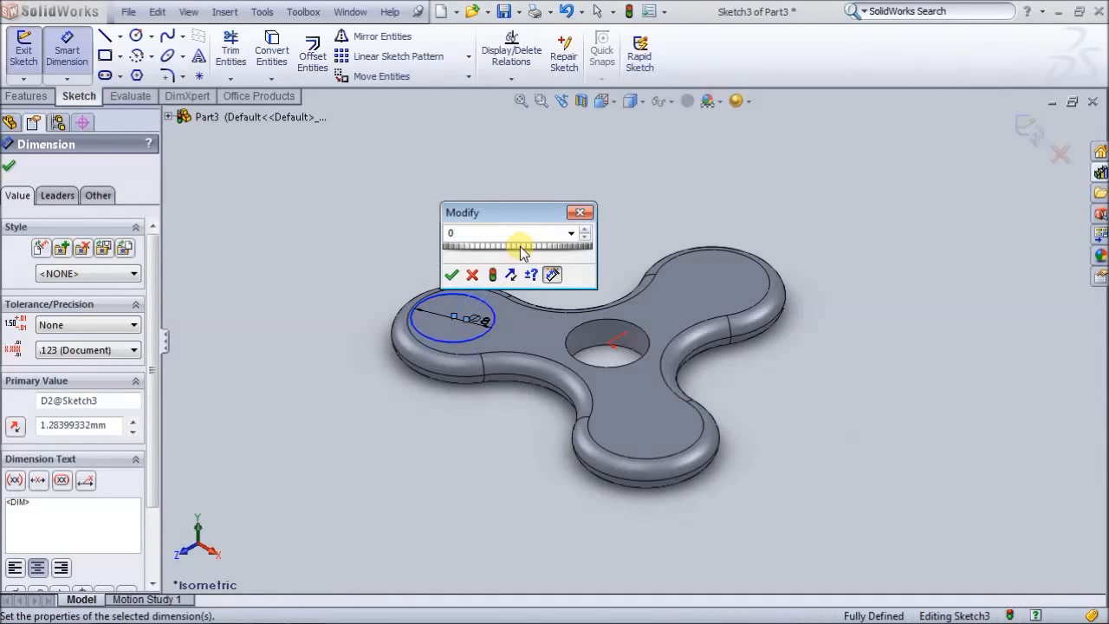
pyautogui.press('Return')
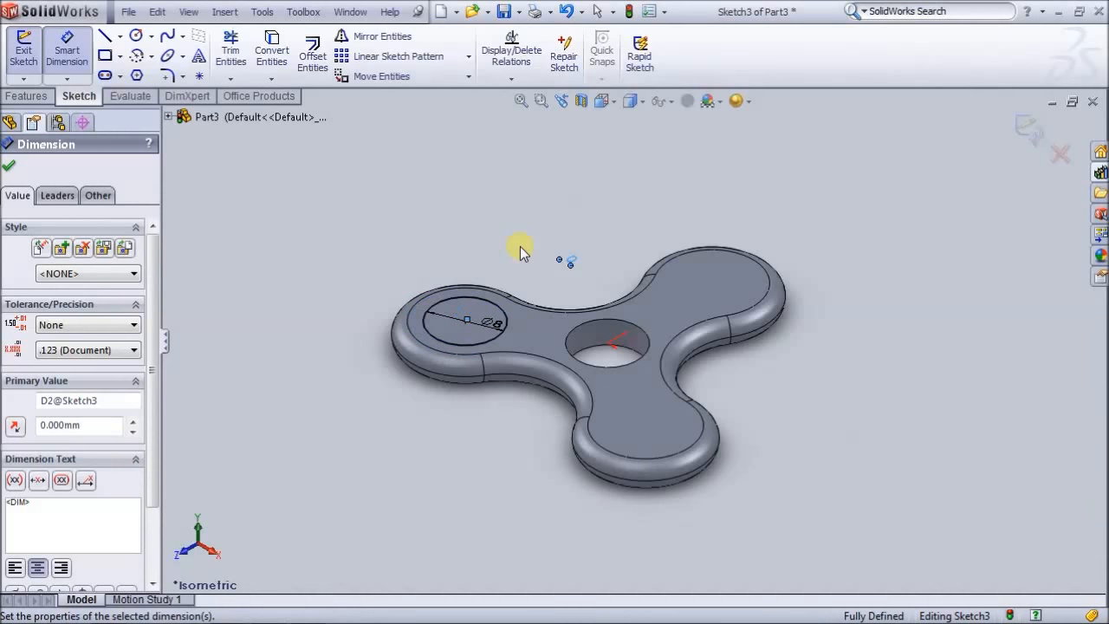
# - Dimension the distance between the left-lobe circle and the central hole, then end dimensioning
pyautogui.click(502, 310)
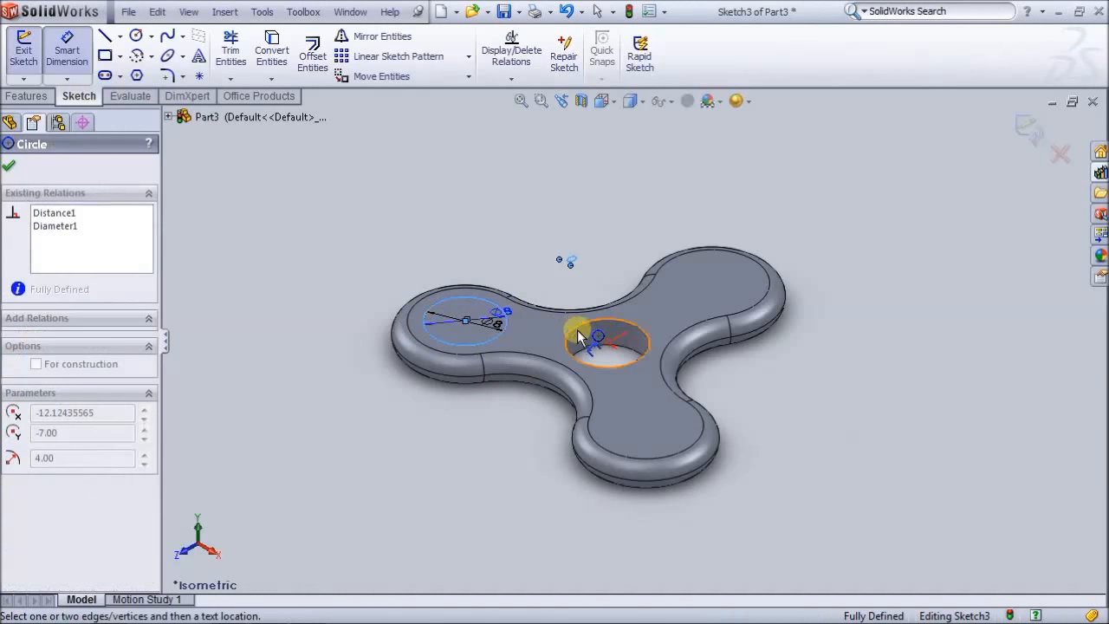
pyautogui.click(577, 330)
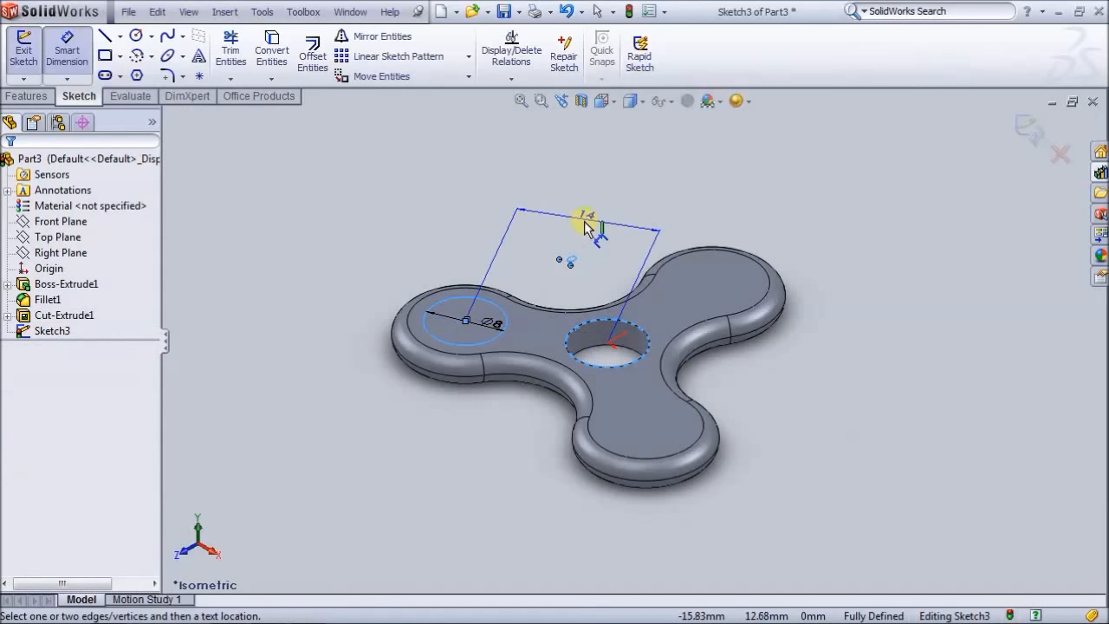
pyautogui.click(585, 223)
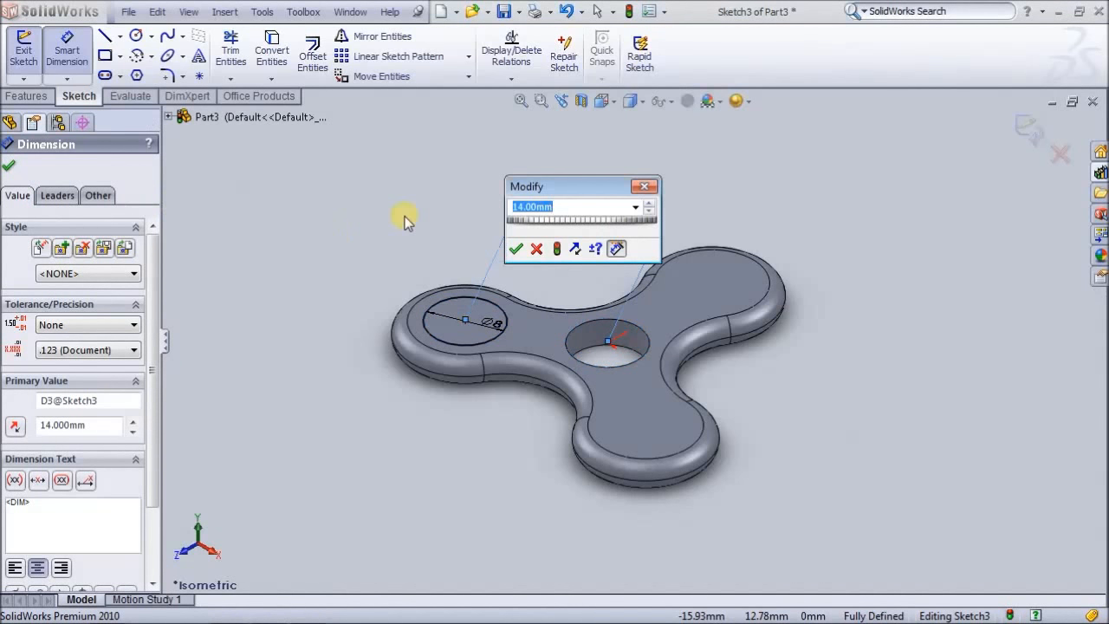
pyautogui.press('Return')
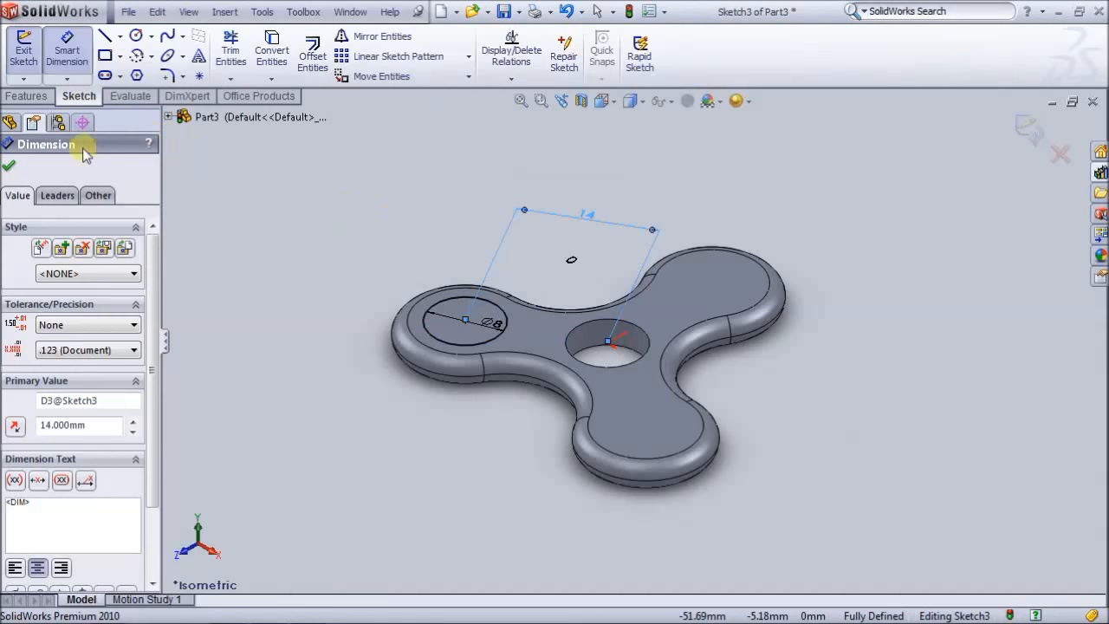
pyautogui.click(10, 167)
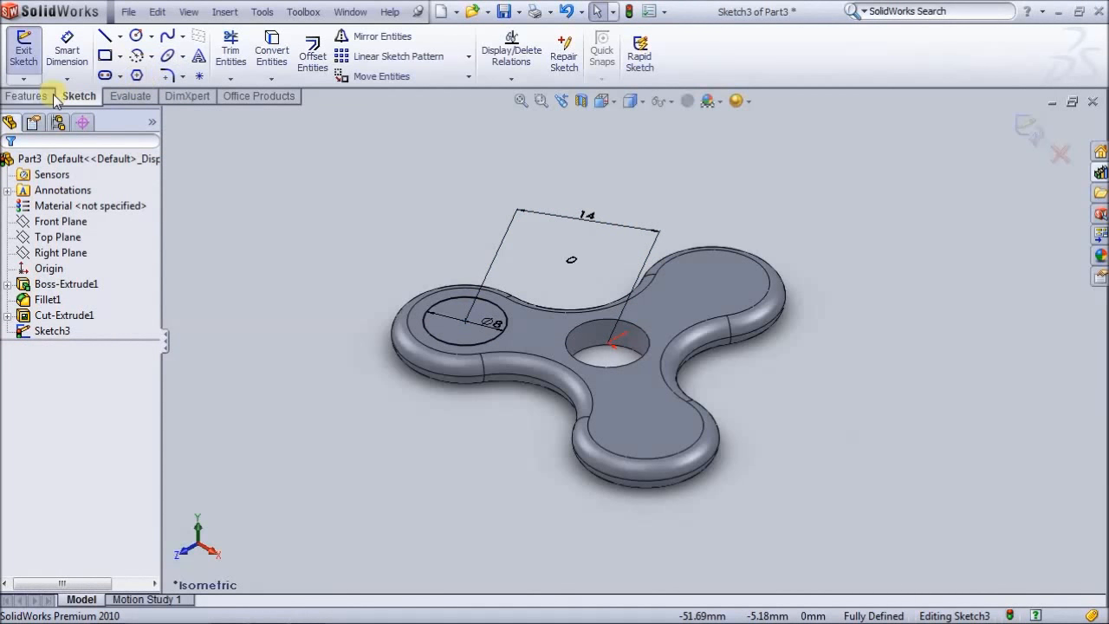
# - Cut-extrude the left-lobe circle from the sketch plane with a blind depth of 3 mm
pyautogui.click(53, 97)
pyautogui.click(252, 62)
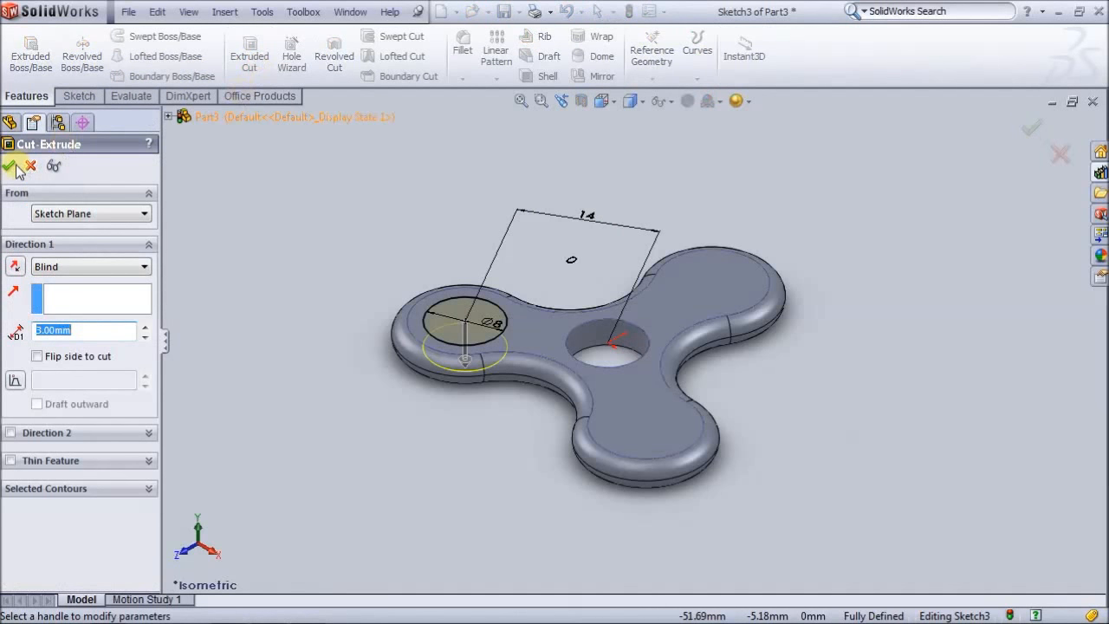
pyautogui.click(9, 168)
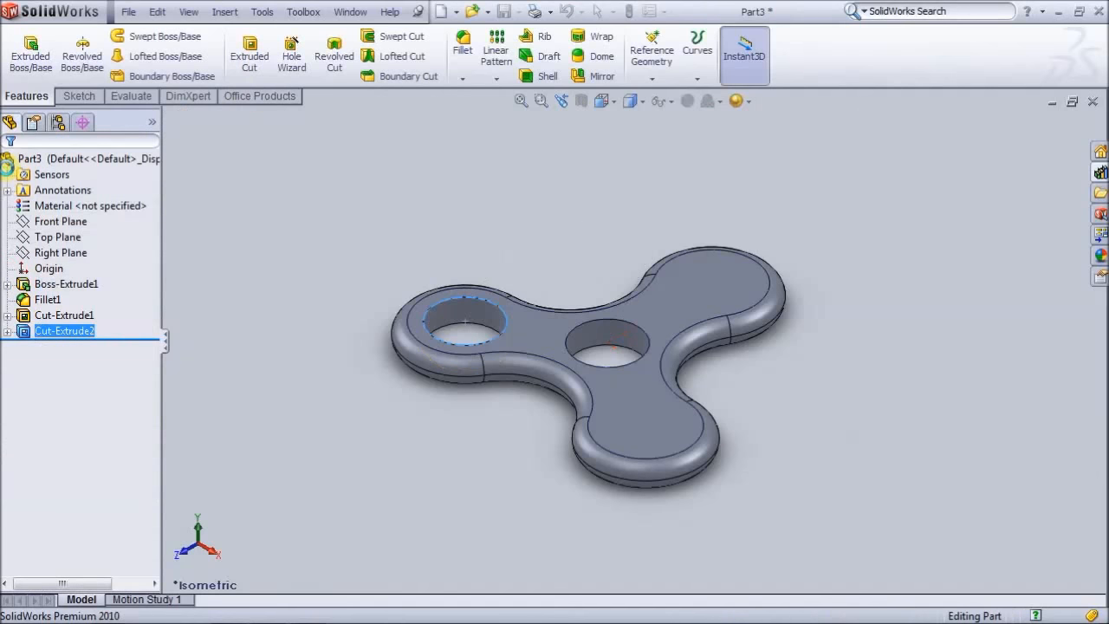
# - Start a circular pattern of the left-lobe hole and add the central hole's inner face to the faces to pattern
pyautogui.click(76, 319)
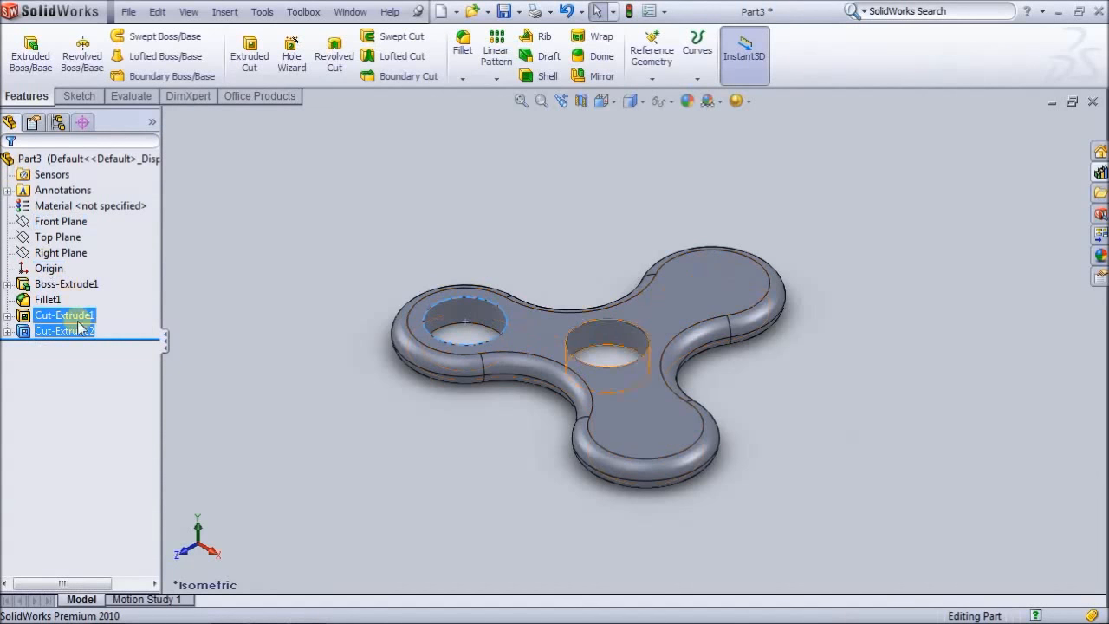
pyautogui.click(496, 78)
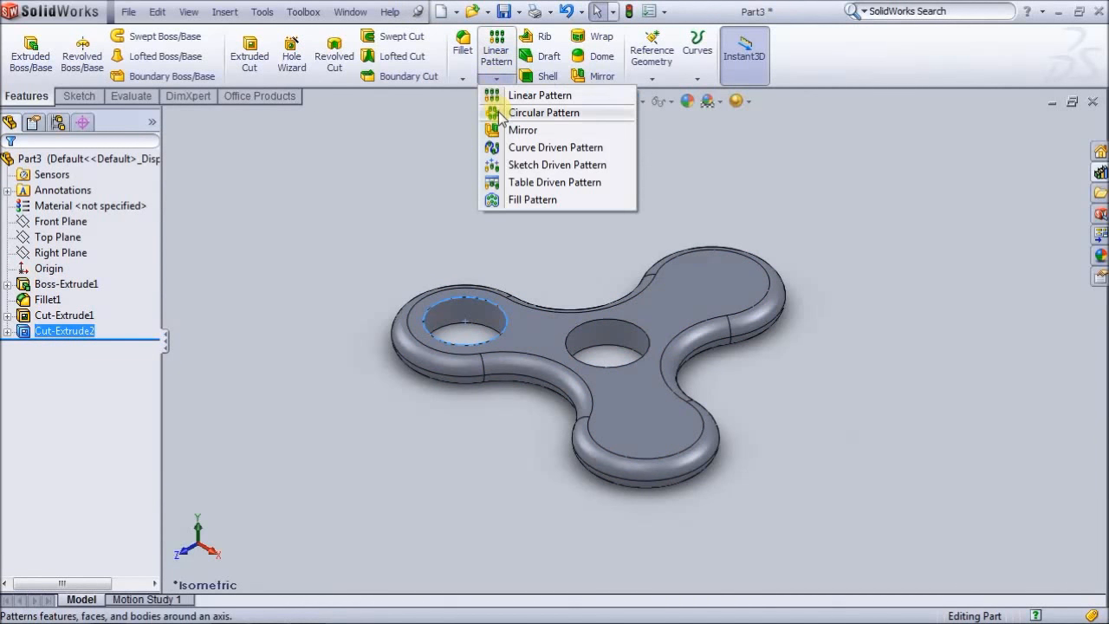
pyautogui.click(499, 114)
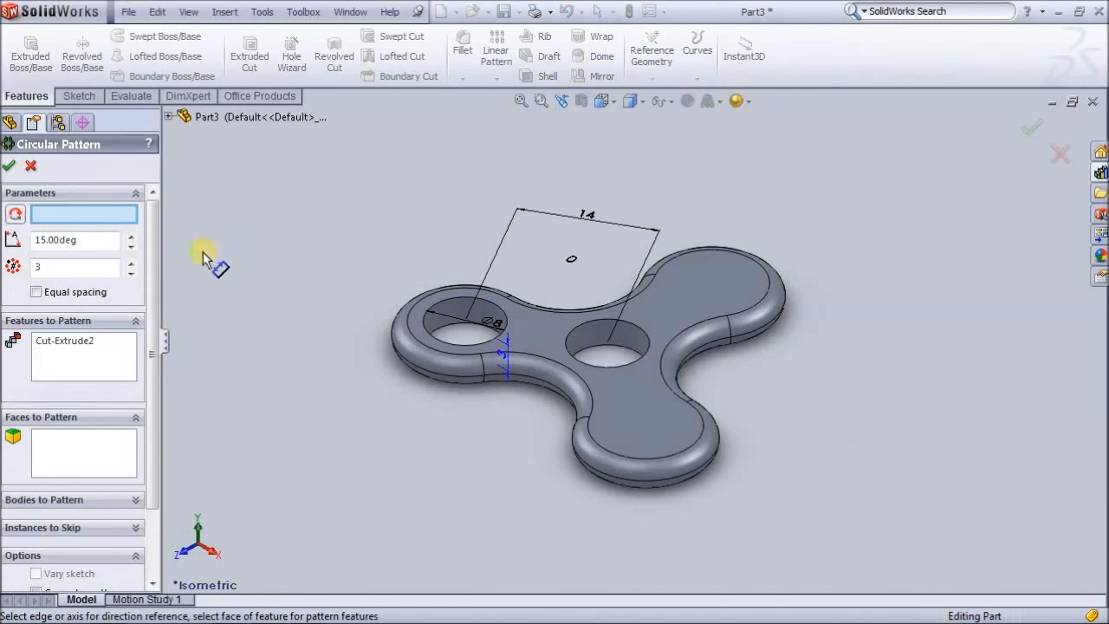
pyautogui.click(98, 451)
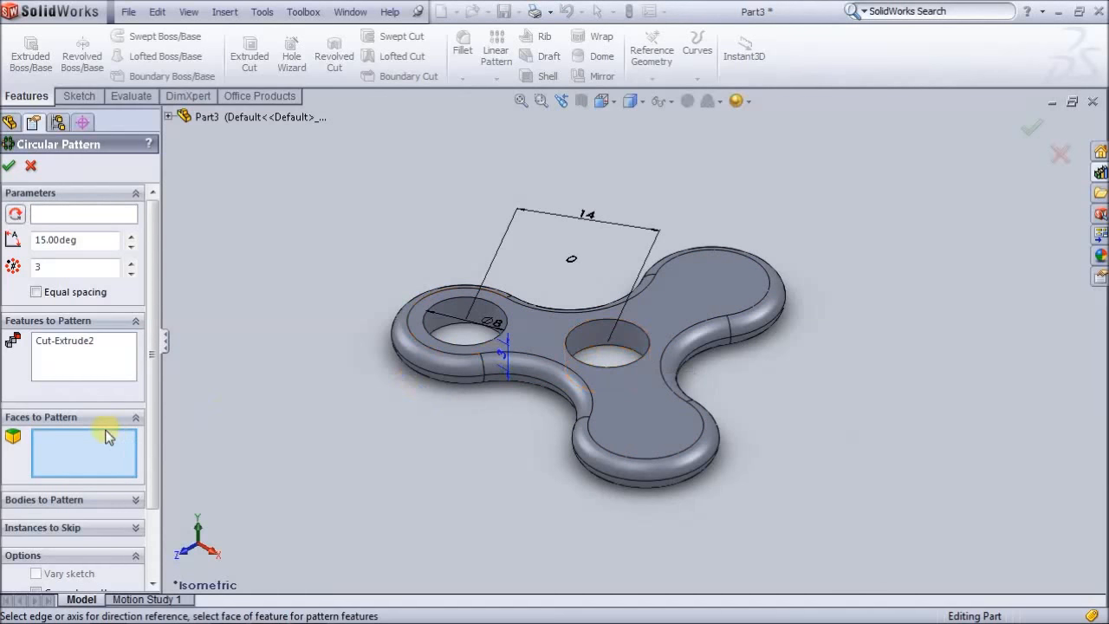
pyautogui.click(596, 327)
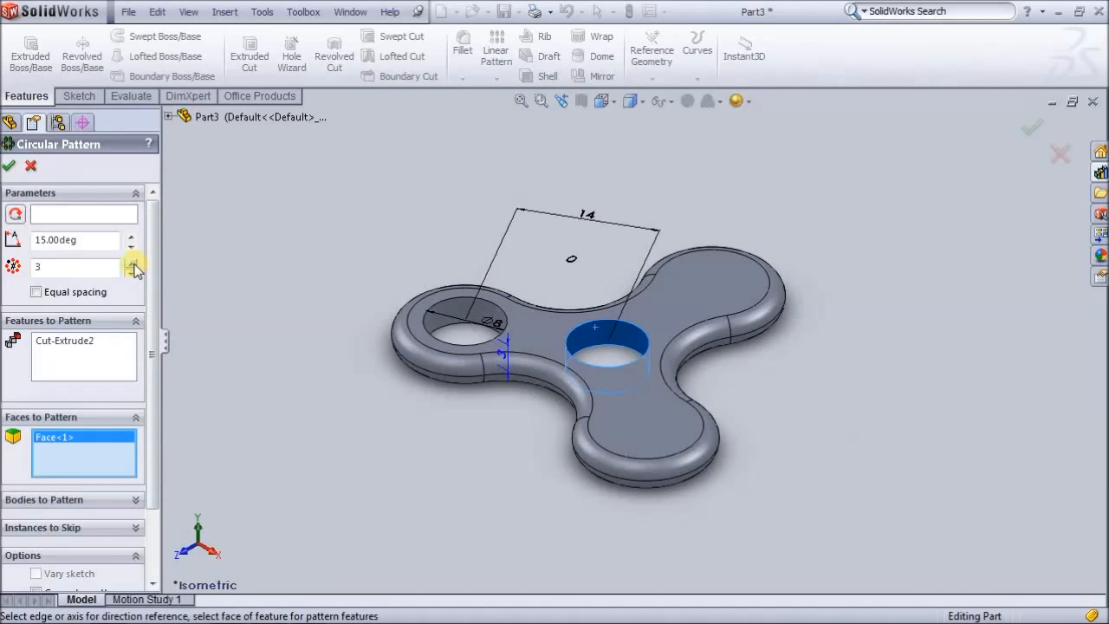
# - Set the circular pattern's angular spacing to 120 degrees
pyautogui.click(46, 240)
pyautogui.press('BackSpace')
pyautogui.press('BackSpace')
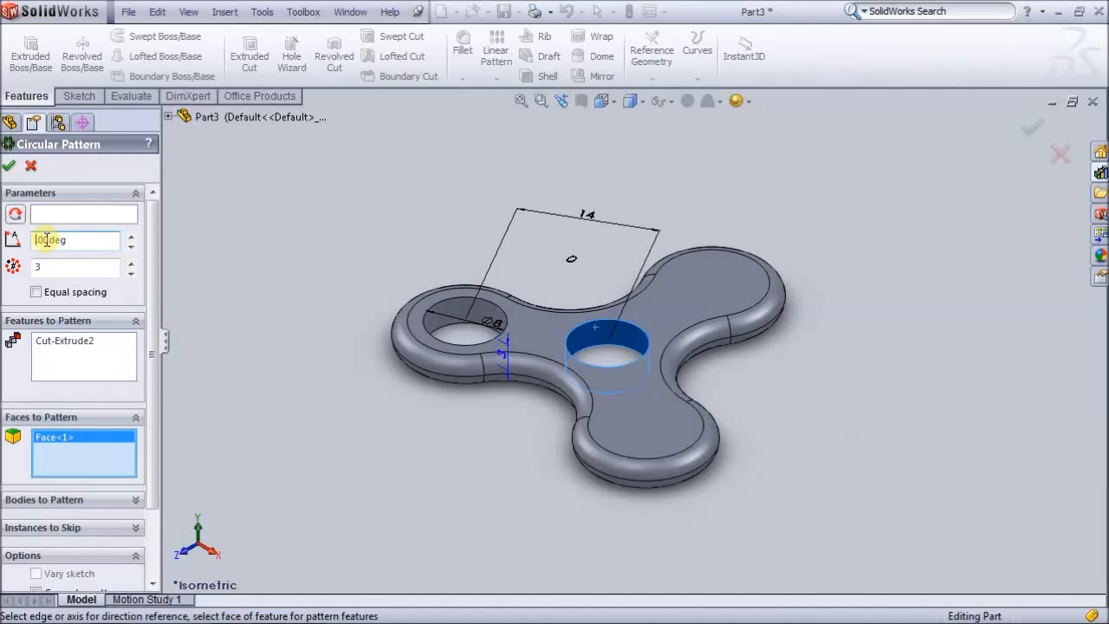
pyautogui.write('360')
pyautogui.press('BackSpace')
pyautogui.press('BackSpace')
pyautogui.press('BackSpace')
pyautogui.write('120.0')
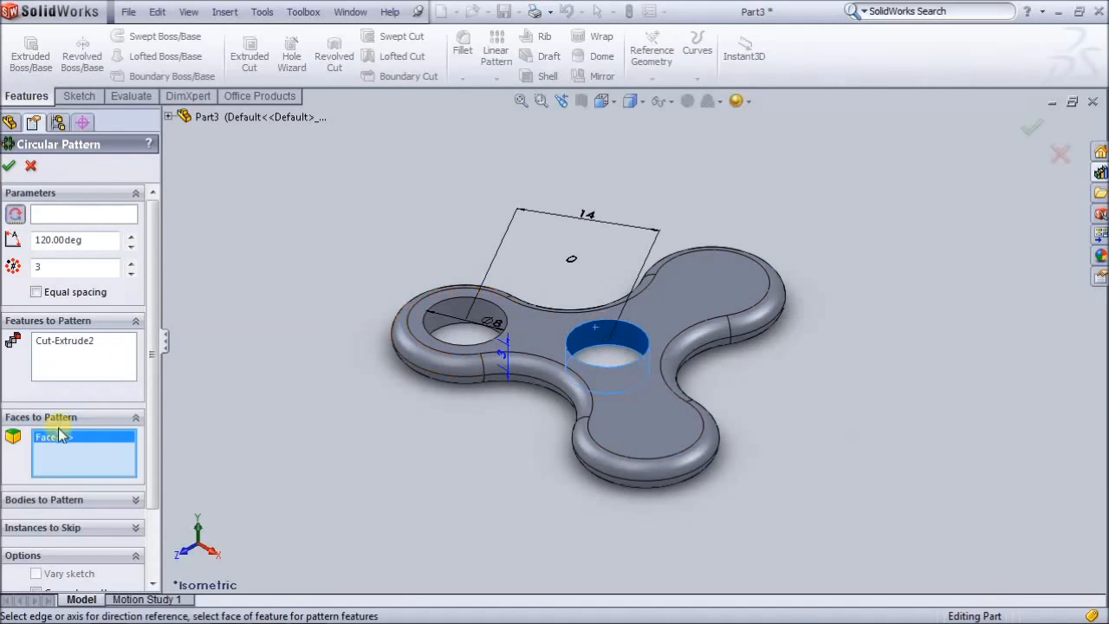
# - Remove the central hole's face from the faces to pattern, use it as the rotation axis and create the three-instance pattern
pyautogui.press('Delete')
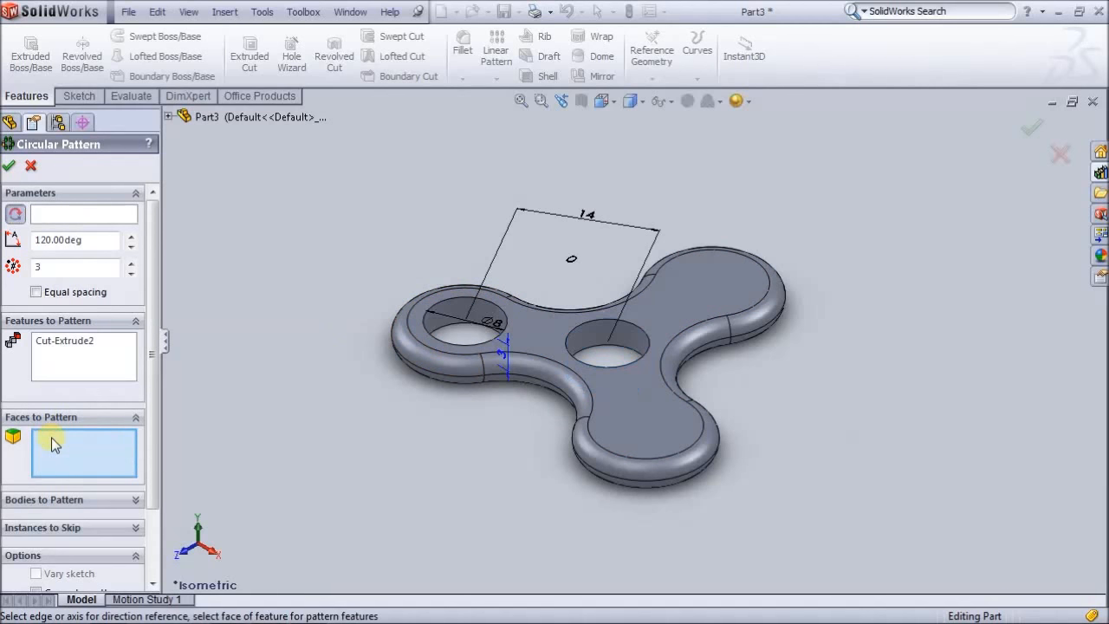
pyautogui.click(129, 217)
pyautogui.click(628, 332)
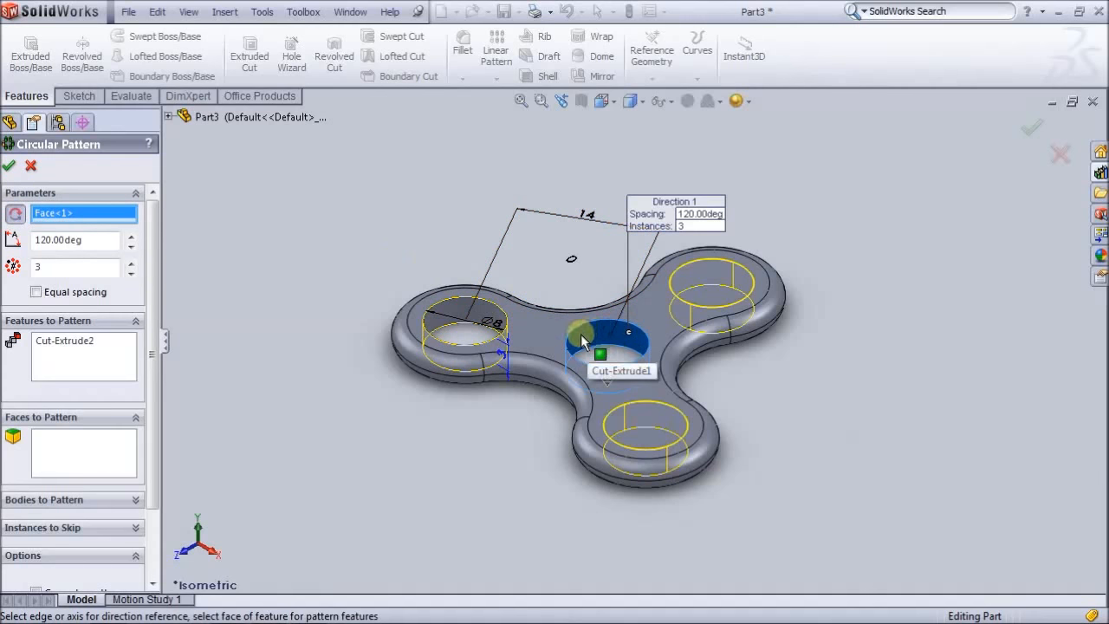
pyautogui.click(9, 163)
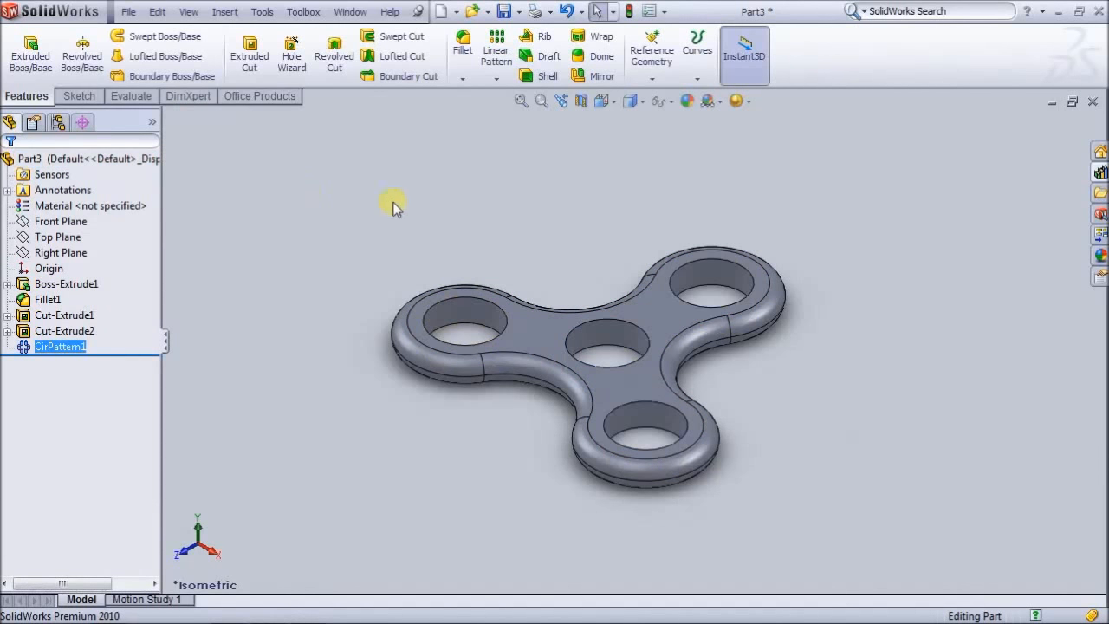
# - Examine the spinner body and its lobe holes from a steeper top-down angle
pyautogui.rightClick(494, 161)
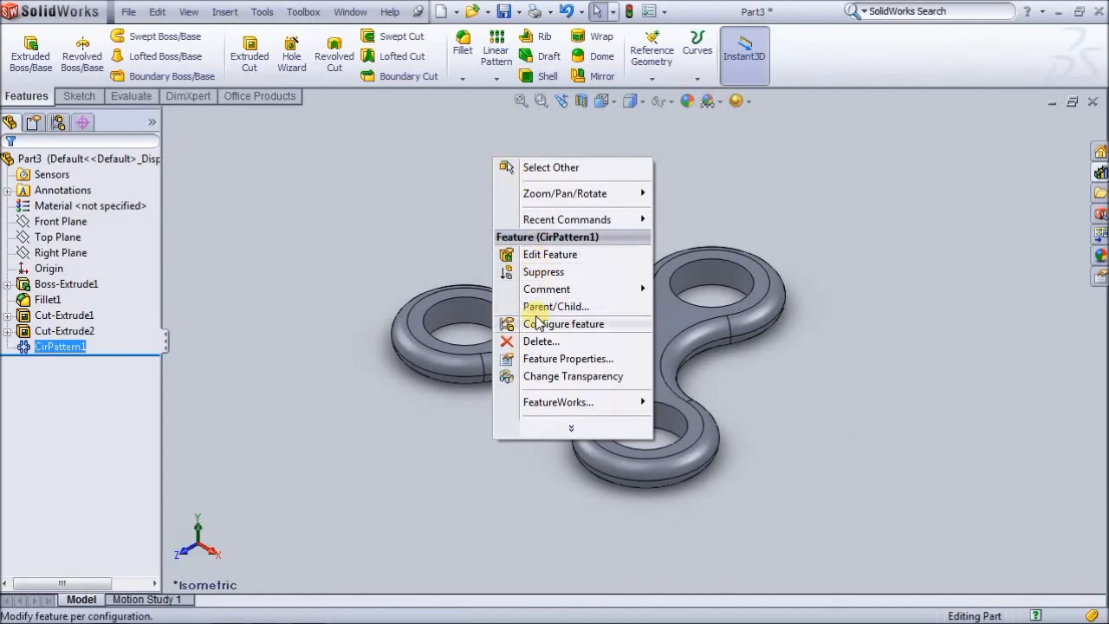
pyautogui.click(402, 173)
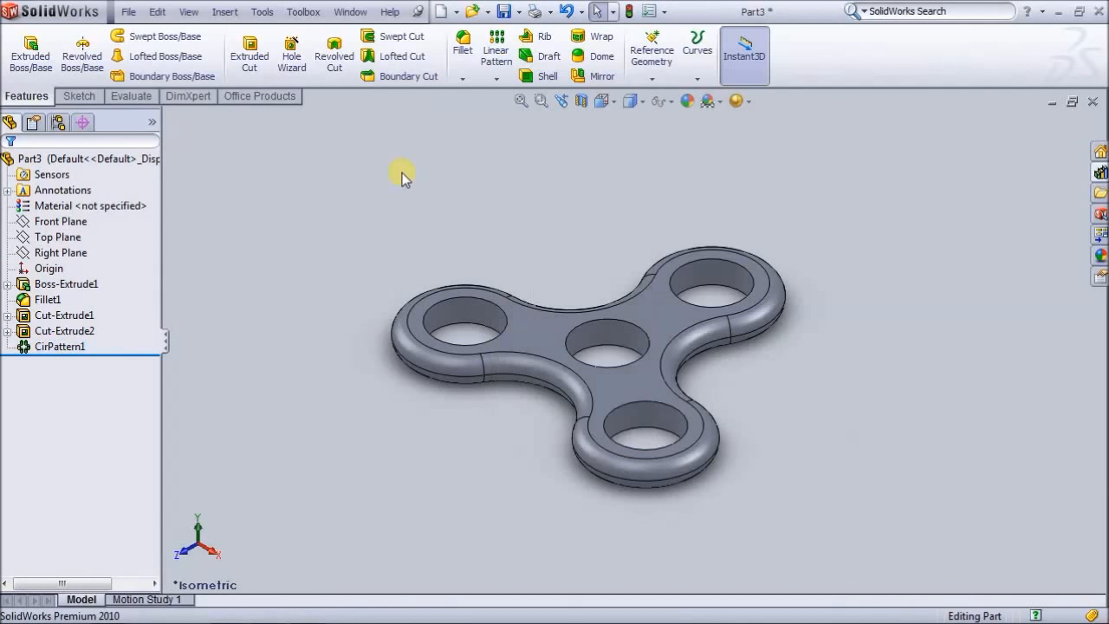
pyautogui.rightClick(402, 172)
pyautogui.click(458, 261)
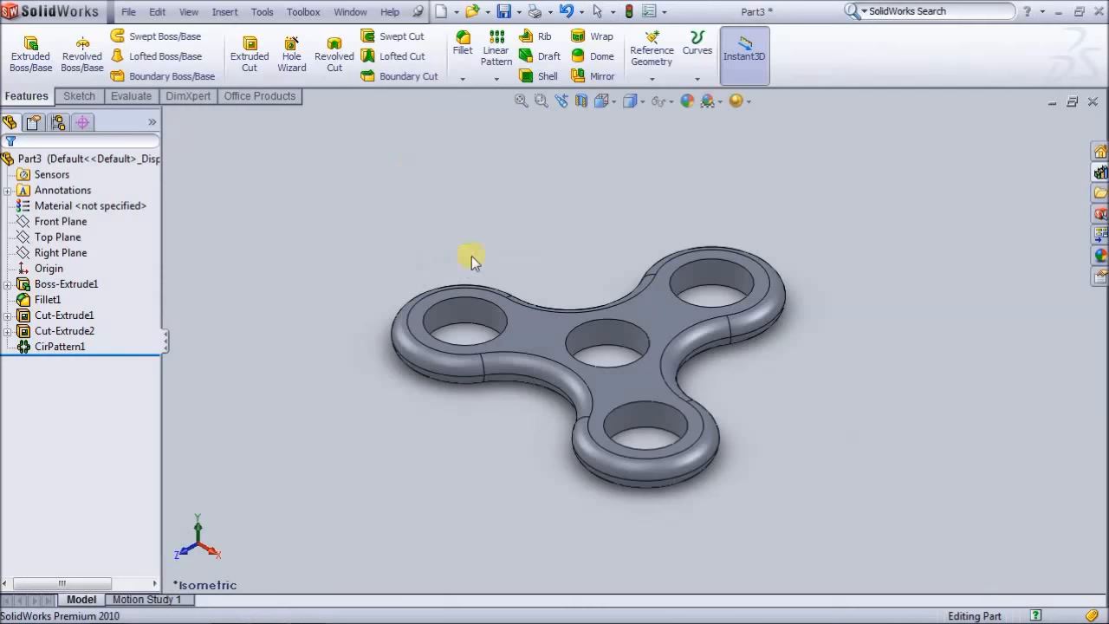
pyautogui.moveTo(532, 203); pyautogui.dragTo(550, 274)
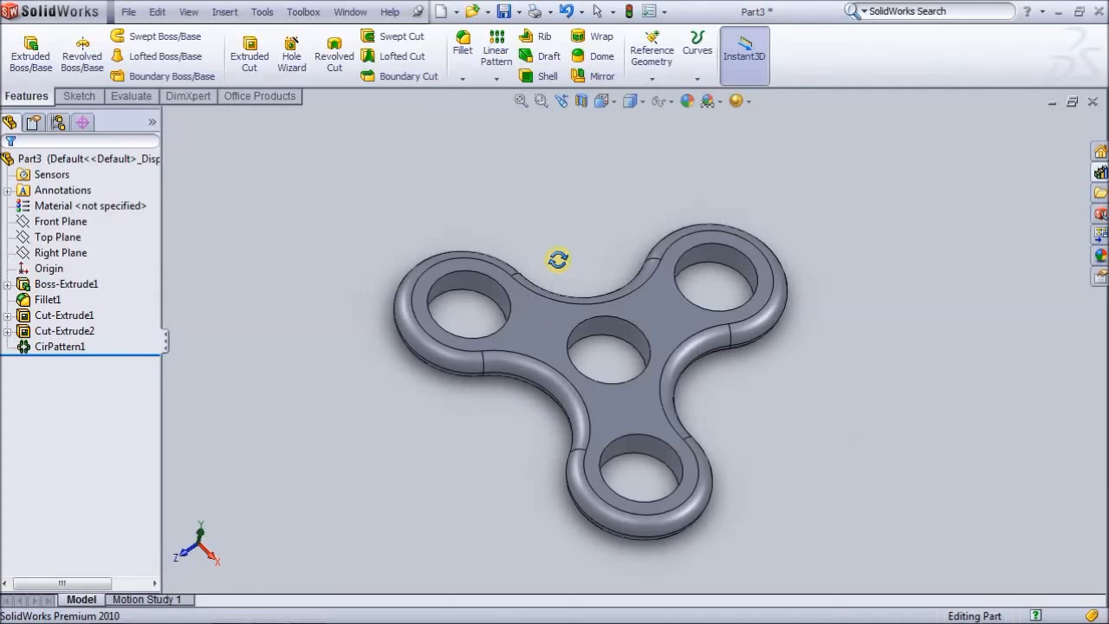
pyautogui.rightClick(558, 260)
pyautogui.click(583, 270)
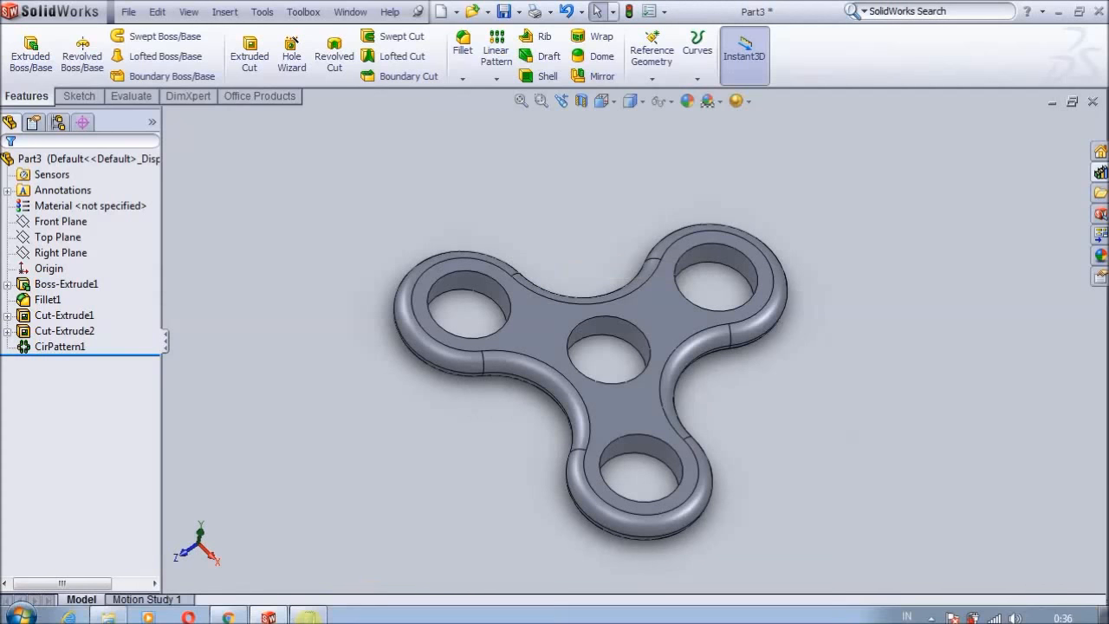
# - Switch to Notepad and write "After that you save first this part and you prepare for new part for ball bearing"
pyautogui.click(308, 613)
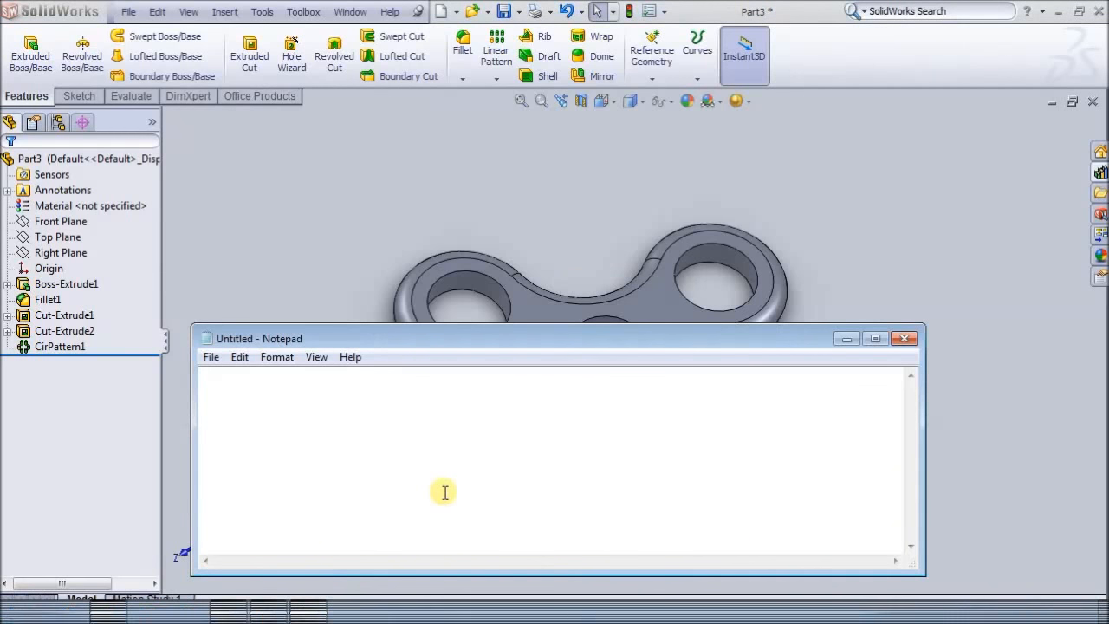
pyautogui.write('After that yo')
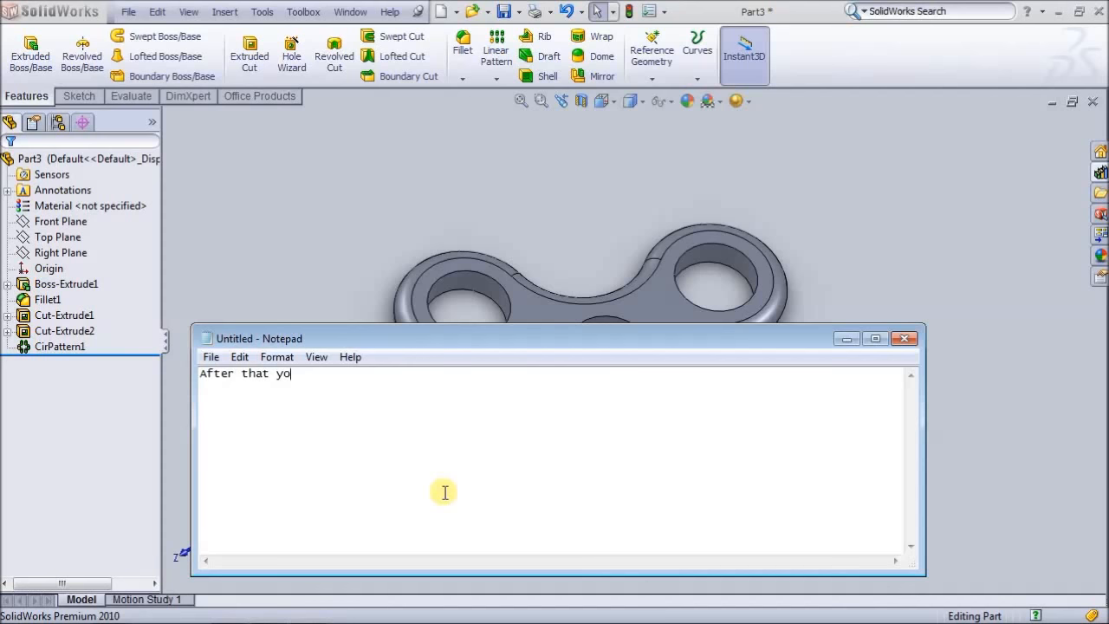
pyautogui.write('u save first this part and')
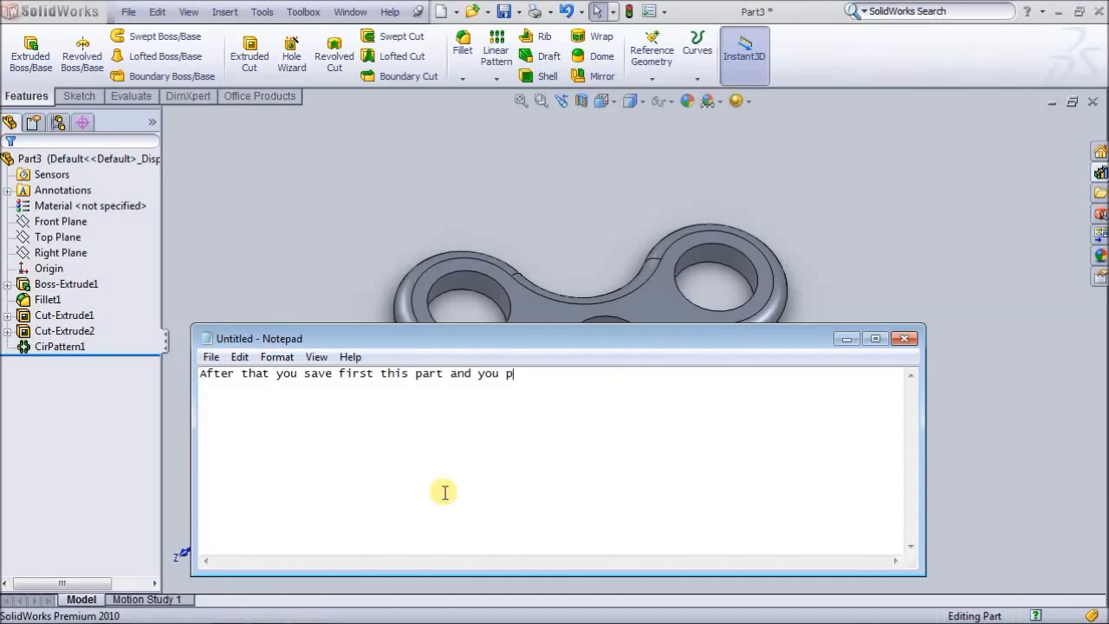
pyautogui.write('you prepare for new part')
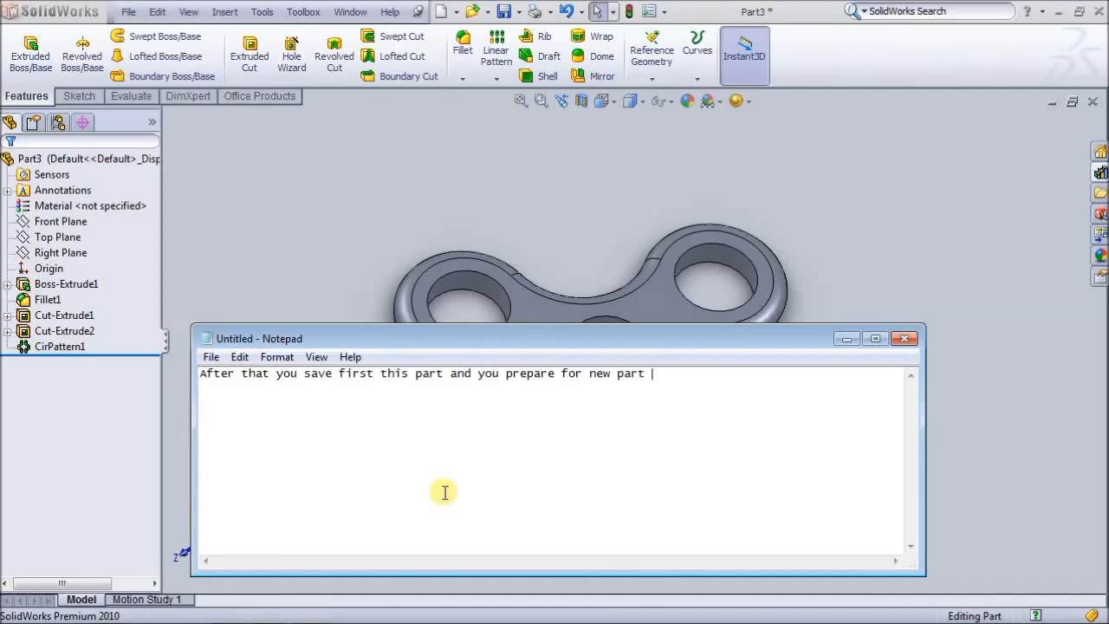
pyautogui.write(' for ball bearing')
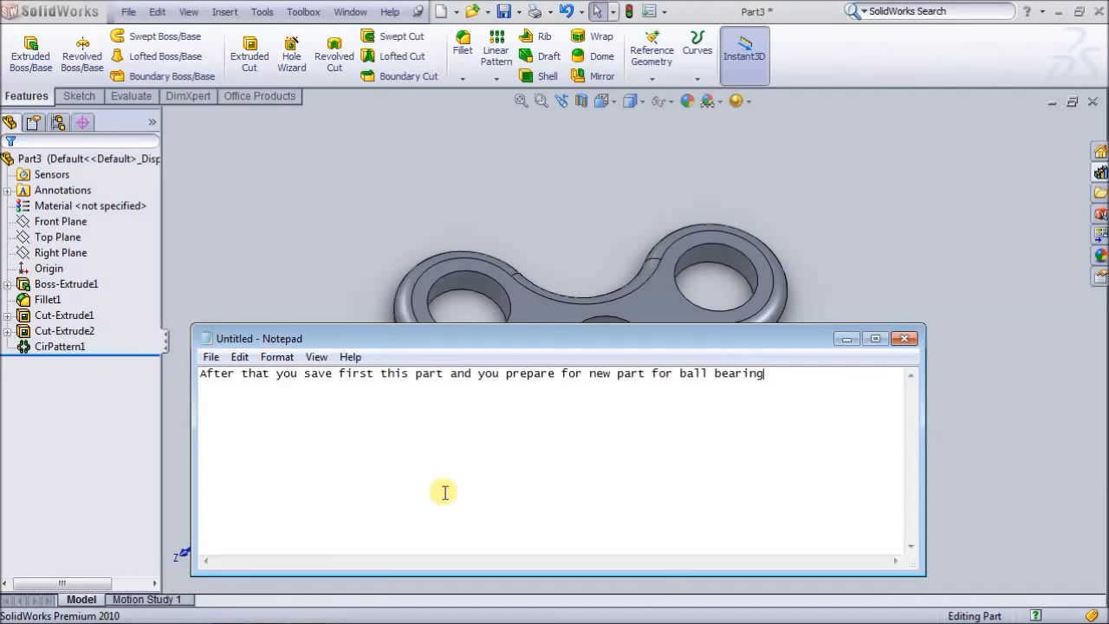
# - Switch back to SolidWorks and start saving the spinner part with Save As
pyautogui.click(585, 165)
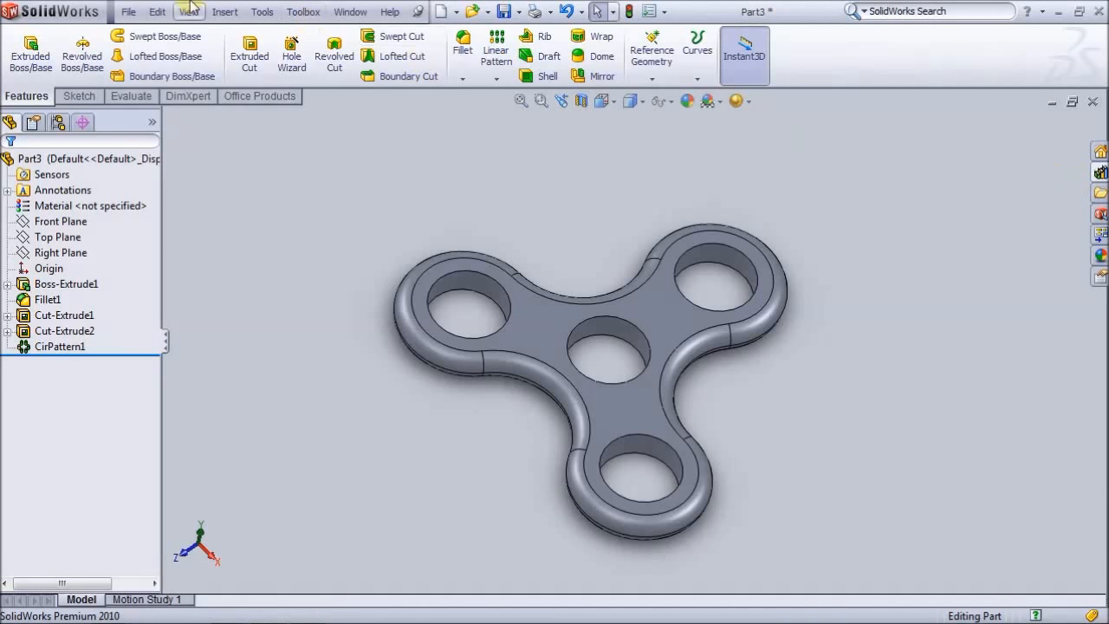
pyautogui.click(132, 12)
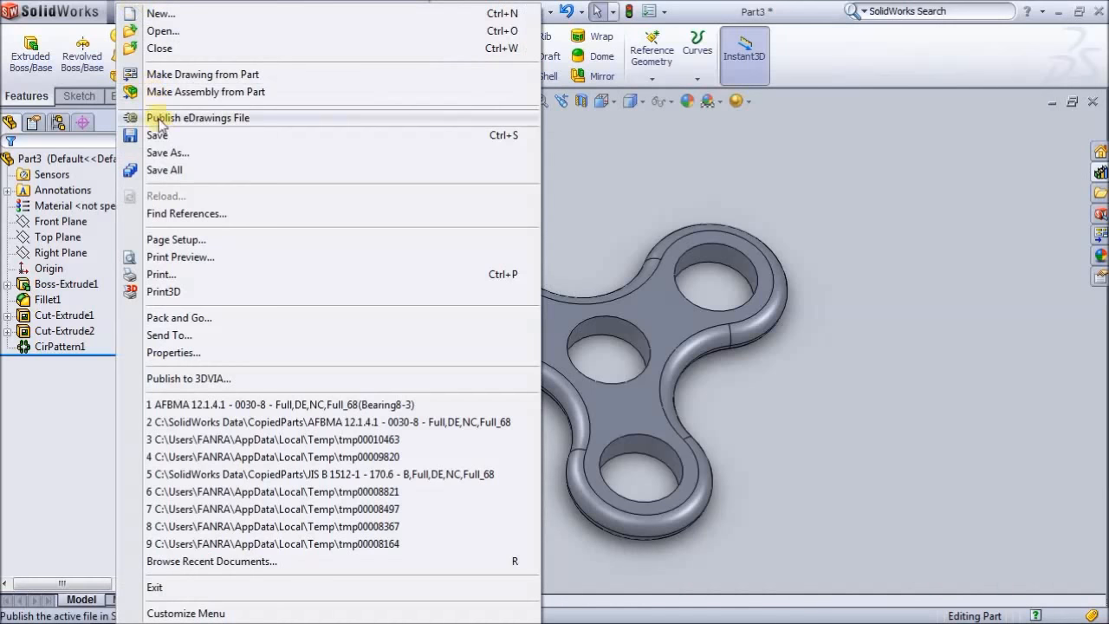
pyautogui.click(167, 153)
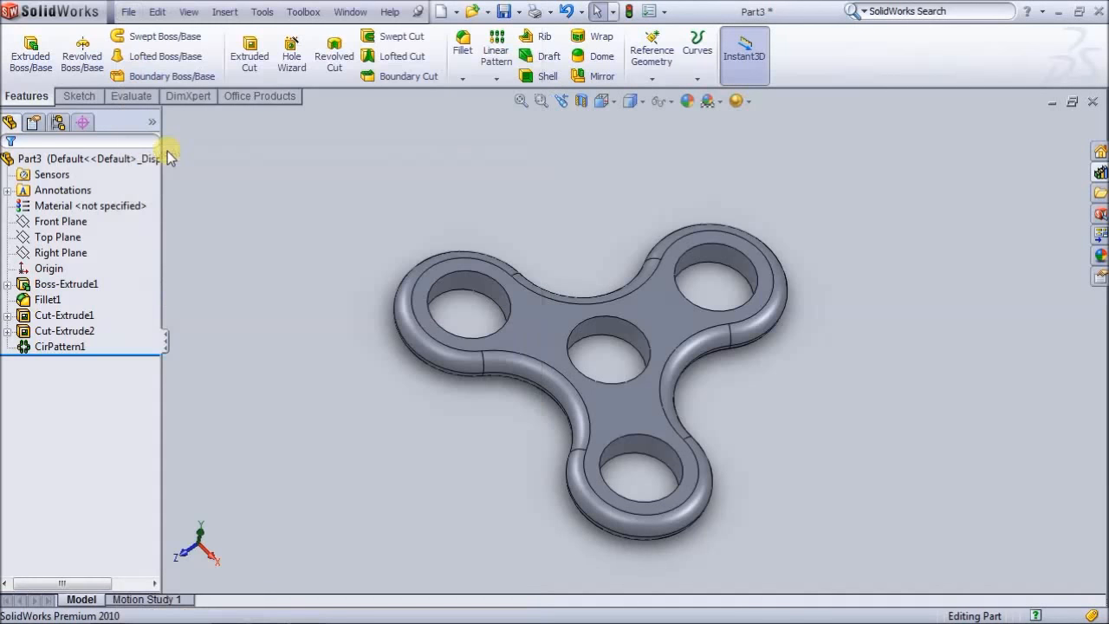